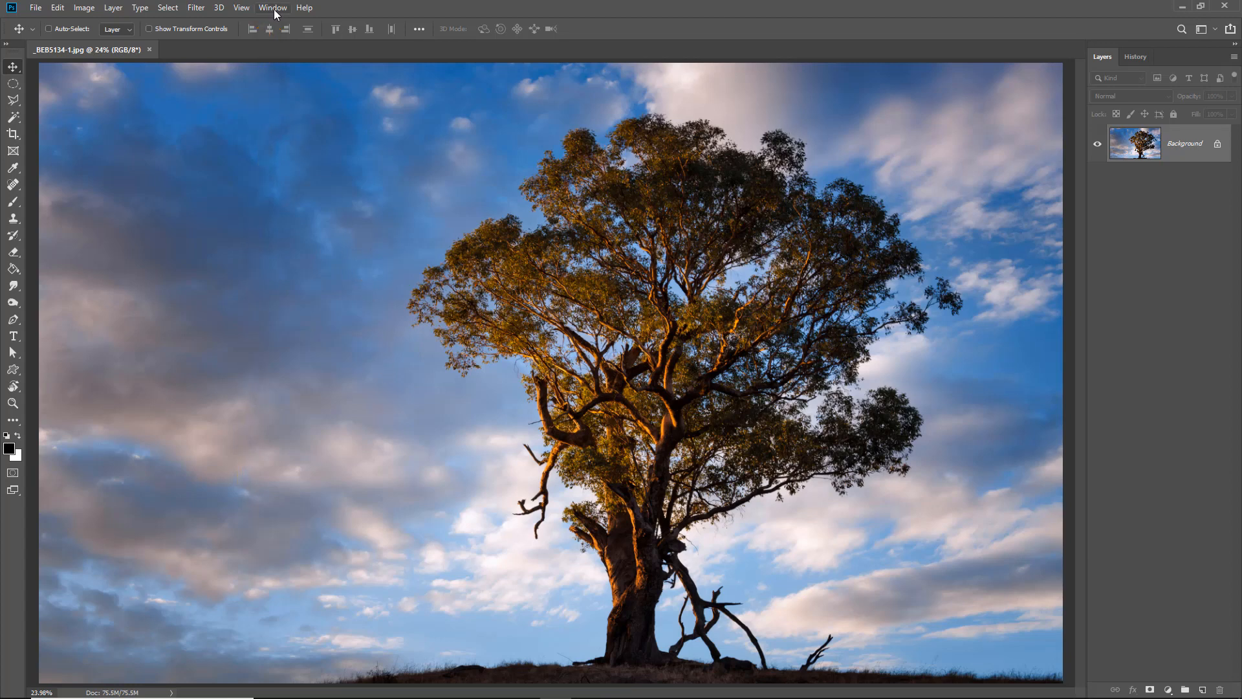
- Show the Channels panel and dock it beside Layers and History
{"action": "left_click", "coordinate": [275, 9]}
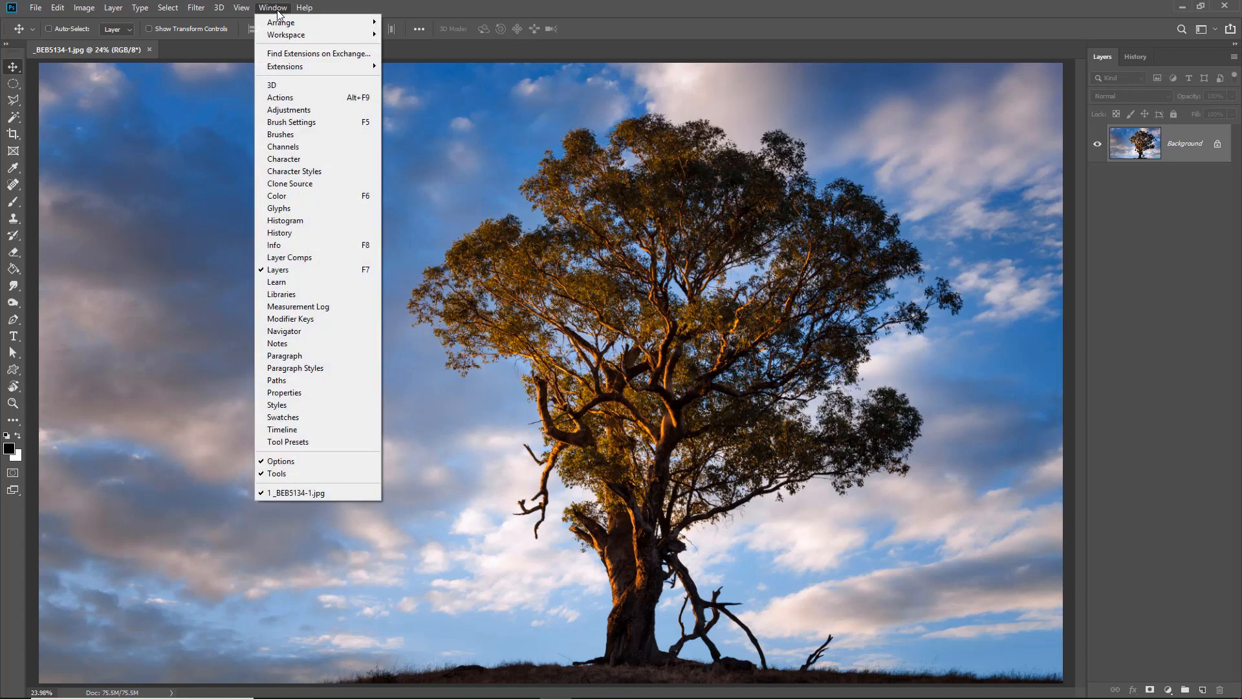
{"action": "left_click", "coordinate": [292, 148]}
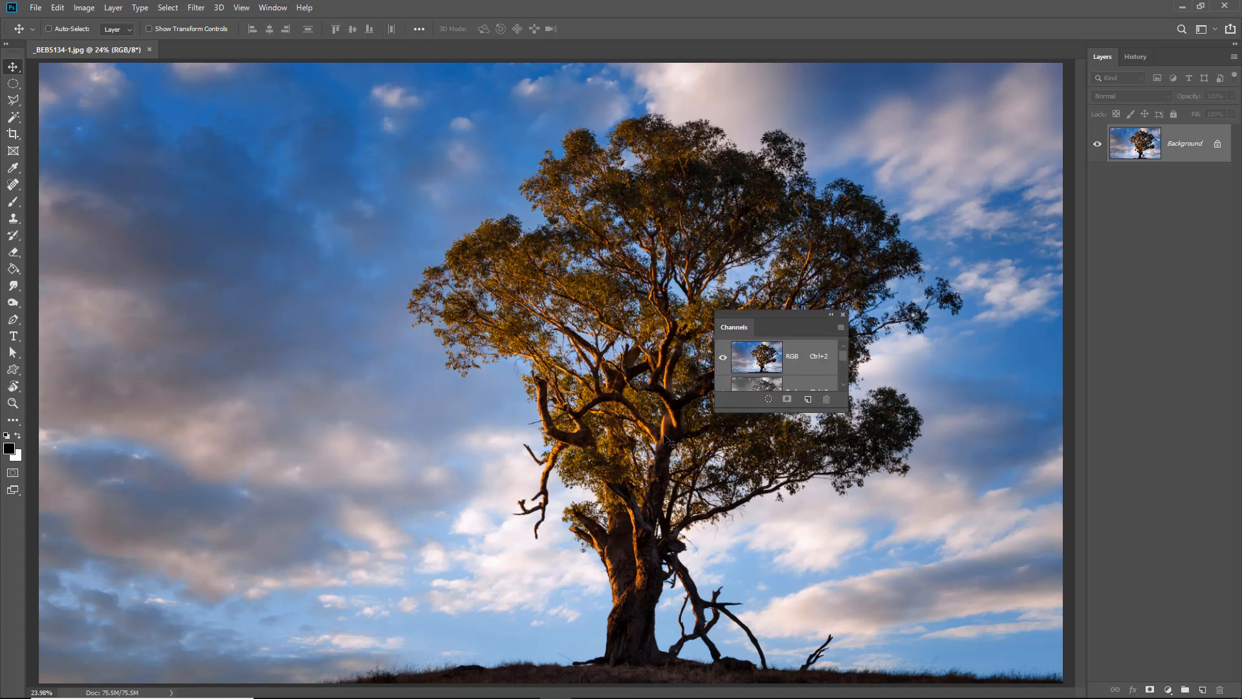
{"action": "left_click_drag", "start_coordinate": [728, 328], "coordinate": [1163, 61]}
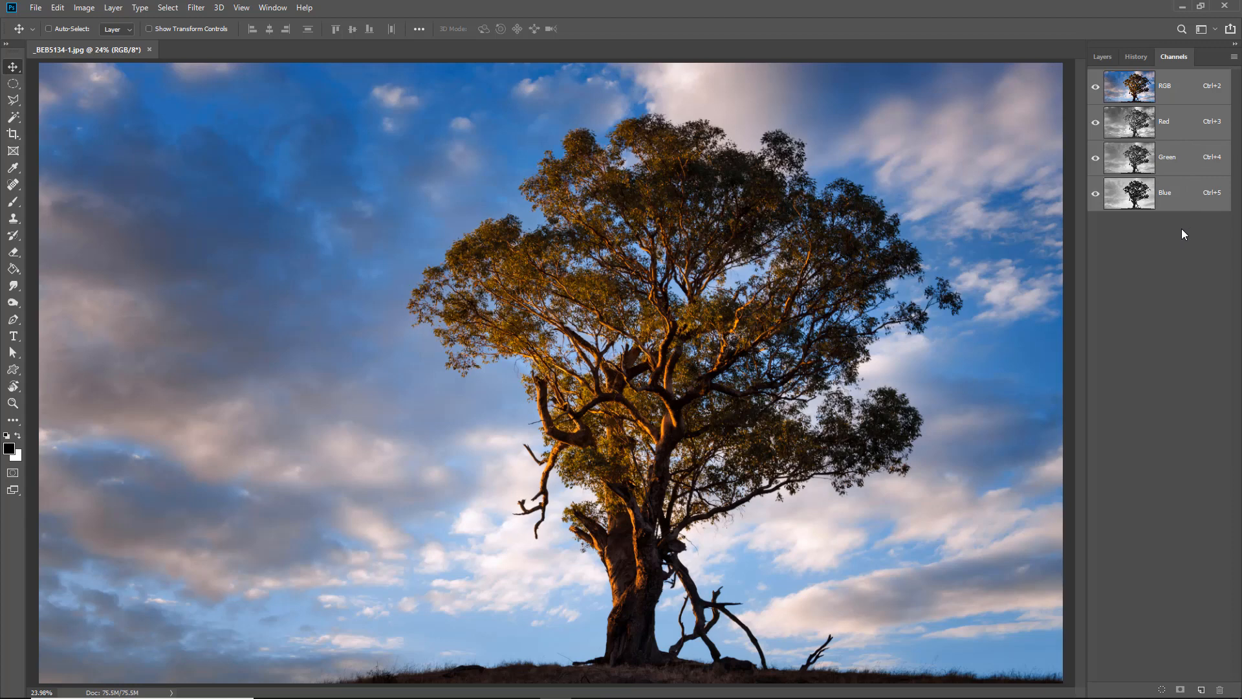
- Compare the Red, Green and Blue channels individually for contrast between the tree and the sky
{"action": "left_click", "coordinate": [1171, 128]}
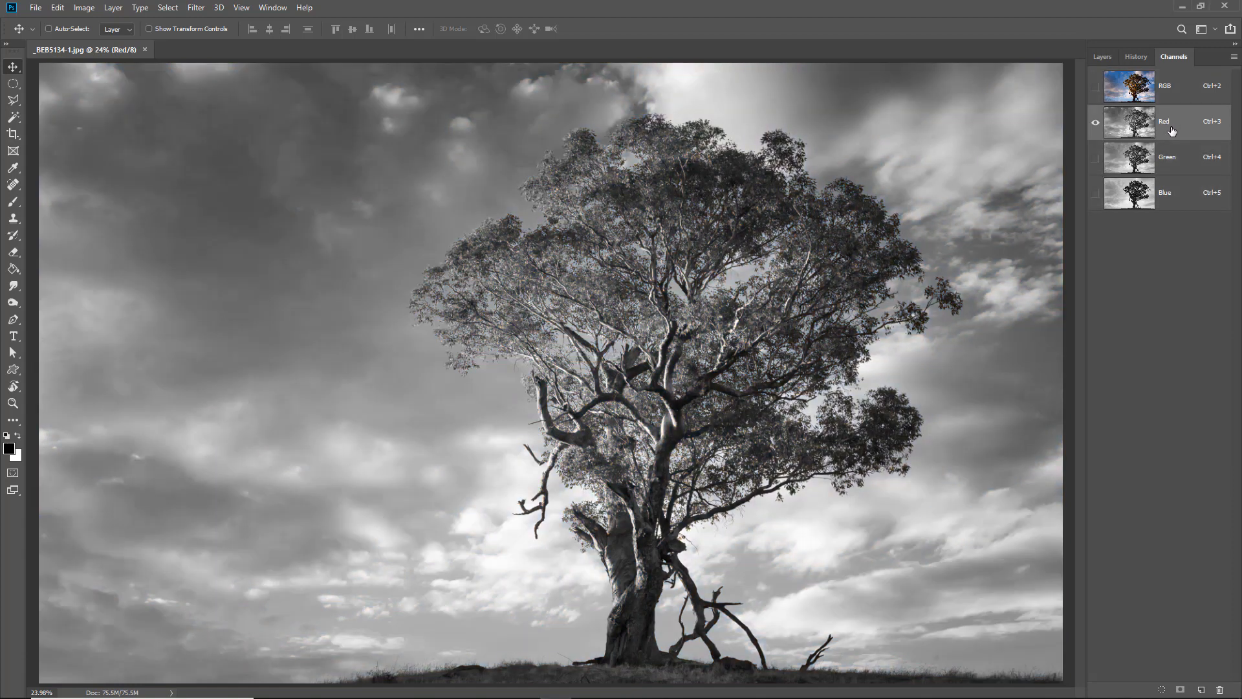
{"action": "left_click", "coordinate": [1172, 165]}
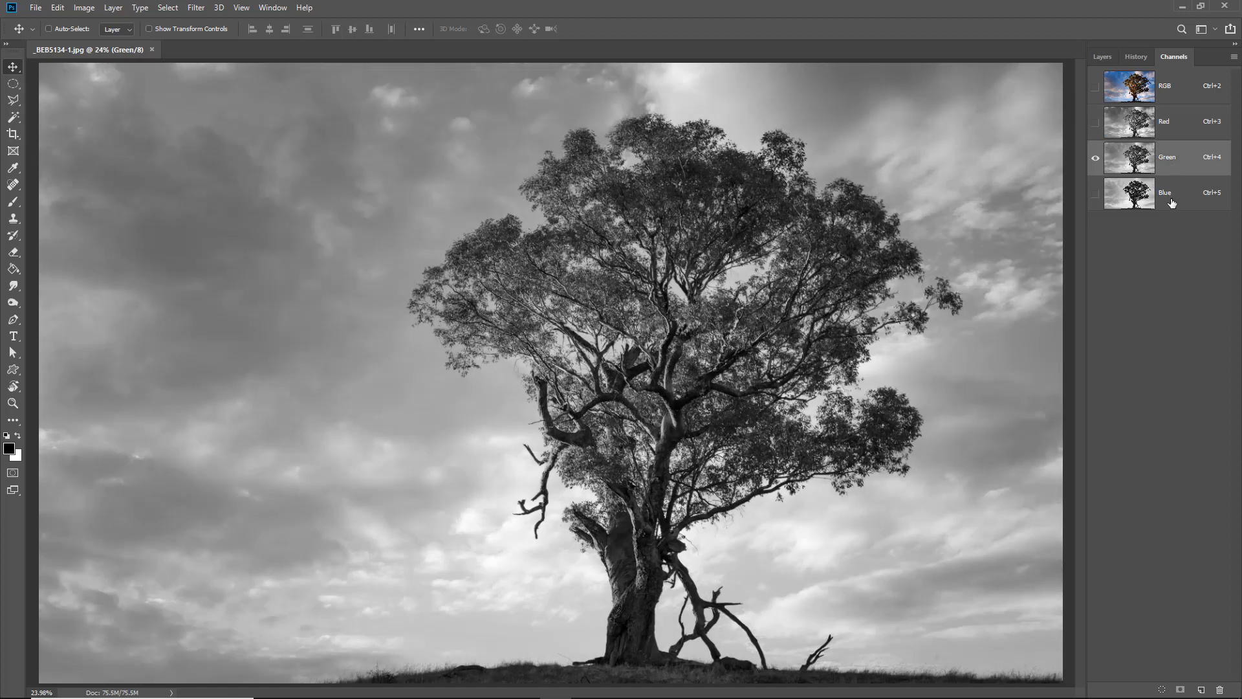
{"action": "left_click", "coordinate": [1168, 198]}
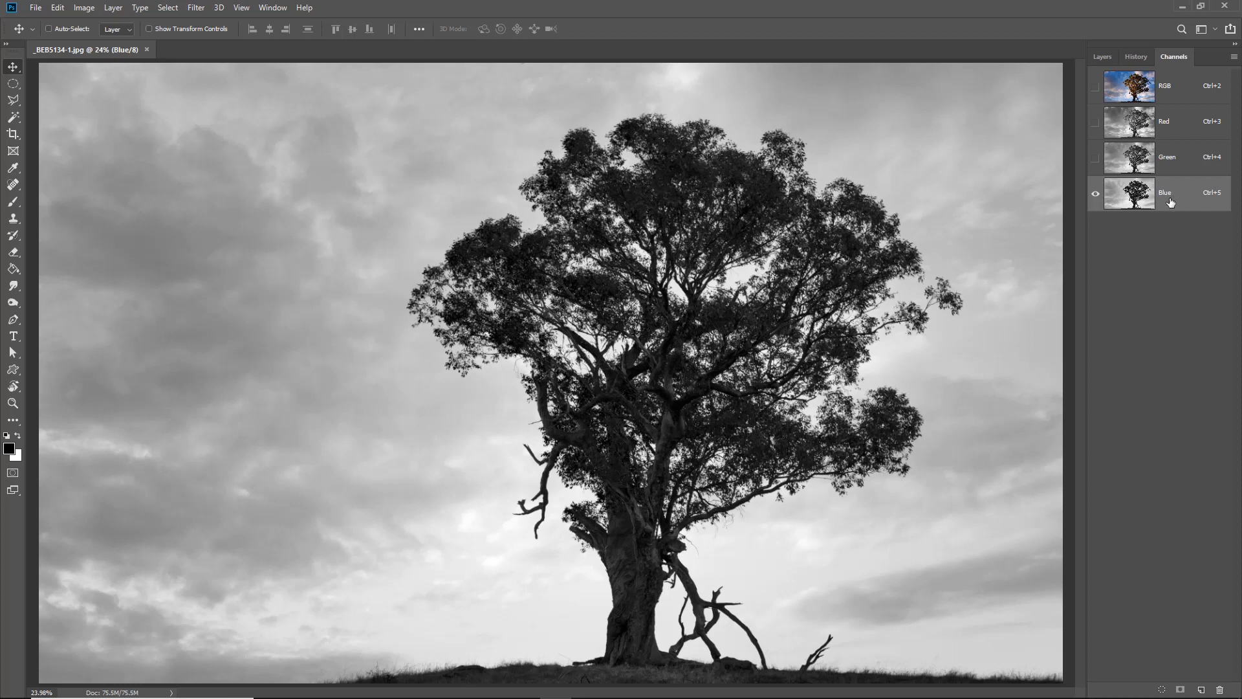
{"action": "left_click", "coordinate": [1170, 128]}
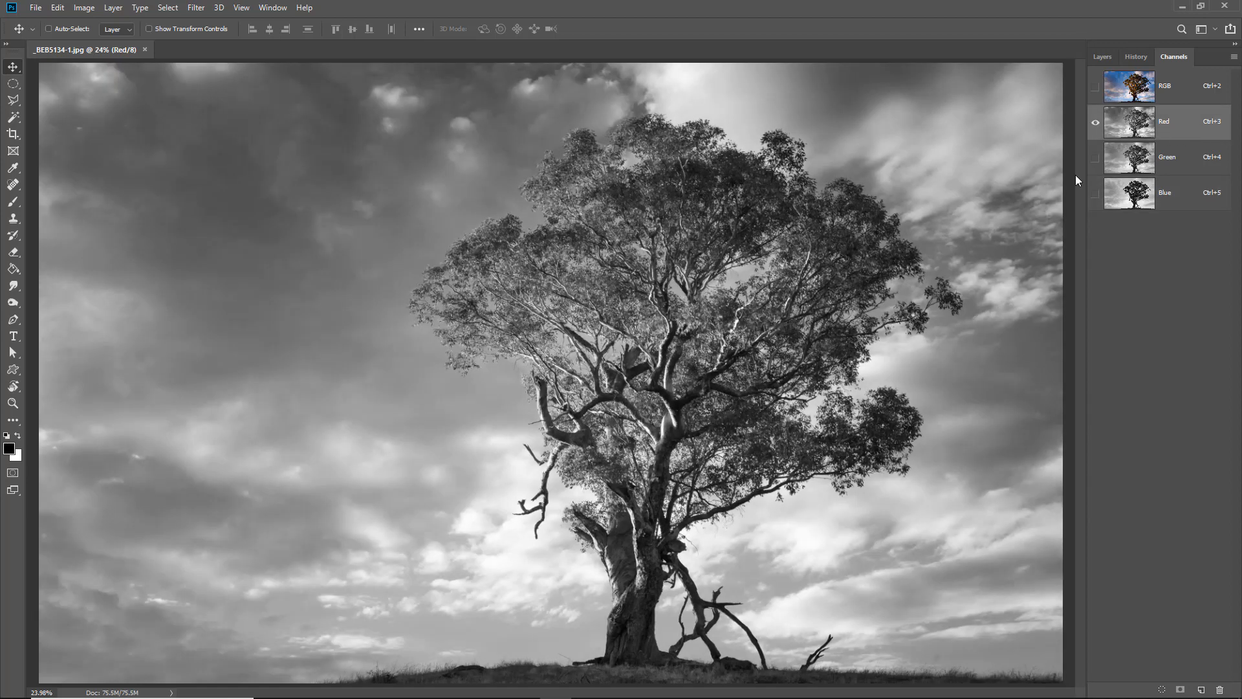
{"action": "left_click", "coordinate": [1172, 159]}
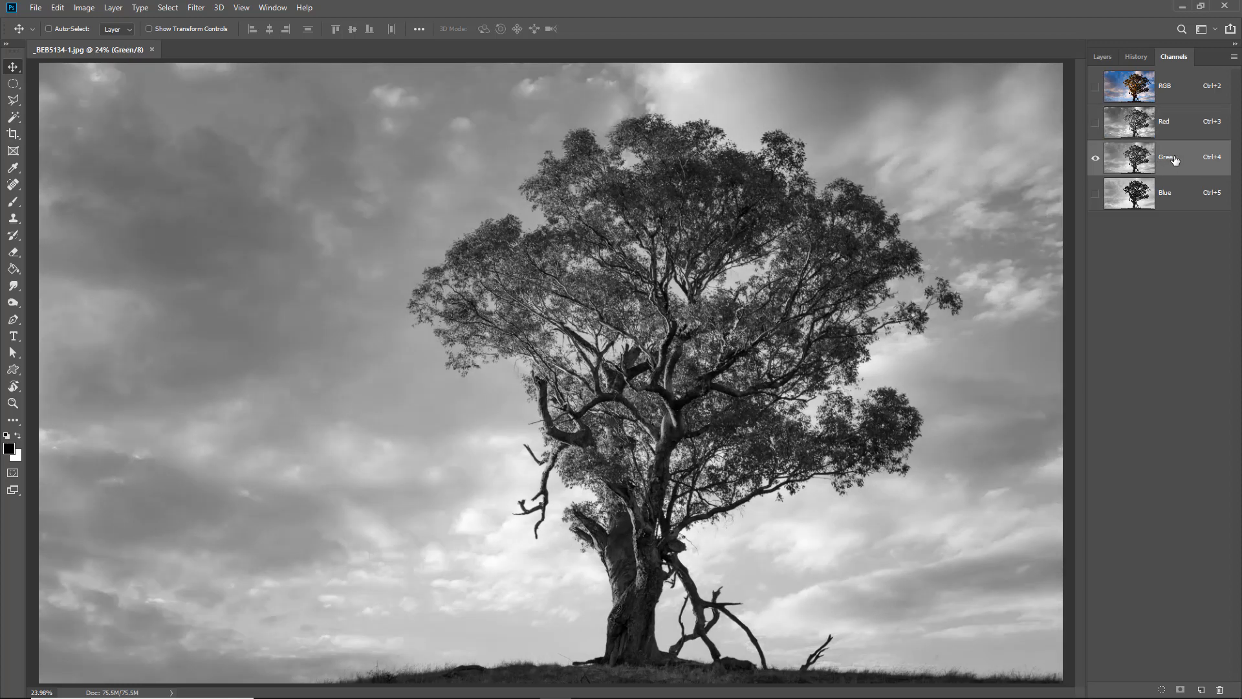
{"action": "left_click", "coordinate": [1174, 200]}
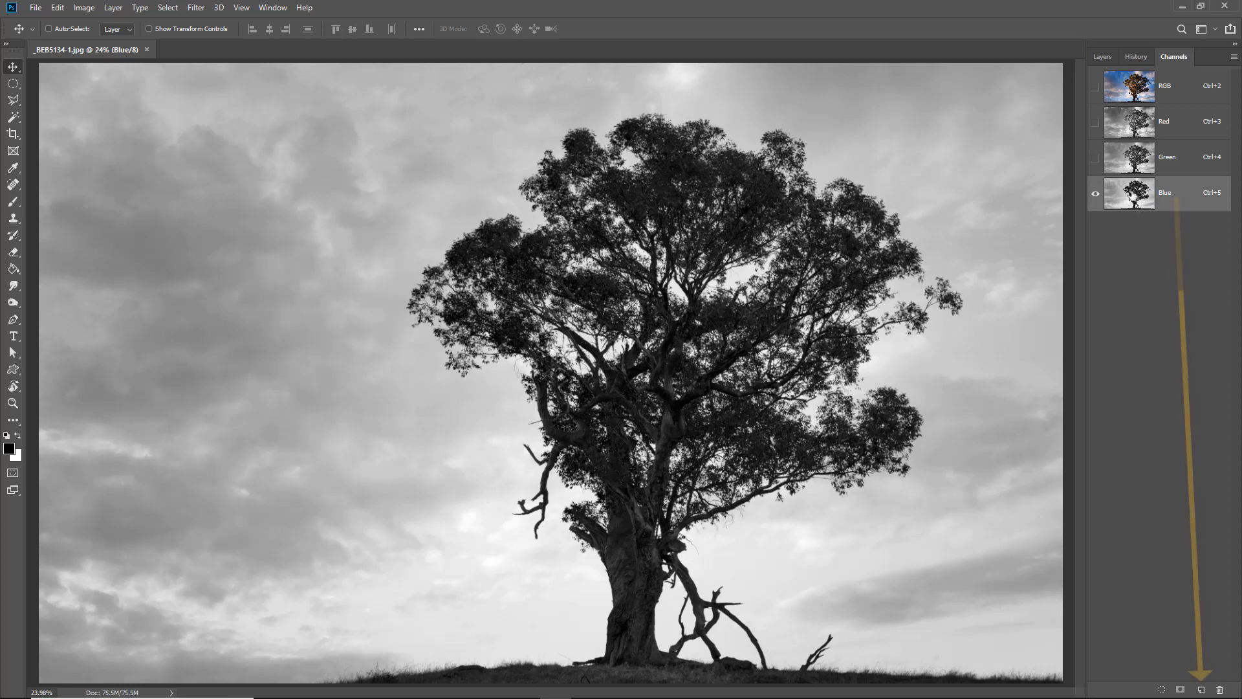
- Duplicate the Blue channel and name the copy Selection
{"action": "left_click_drag", "start_coordinate": [1131, 198], "coordinate": [1204, 691]}
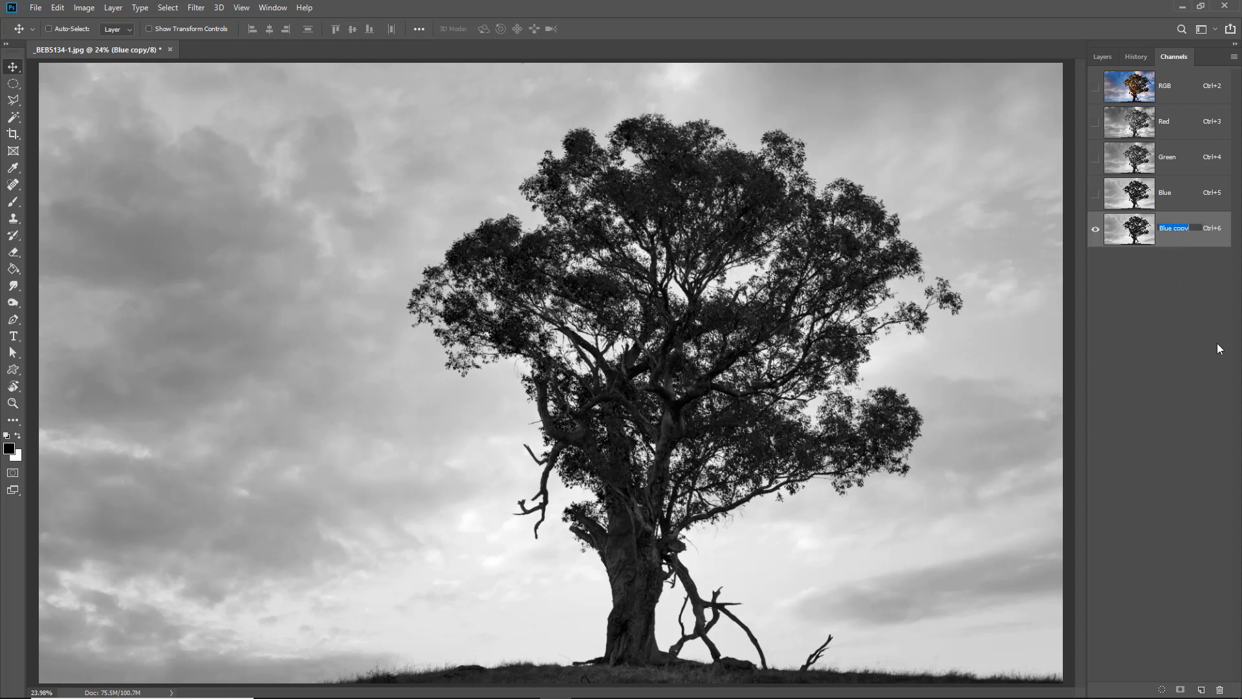
{"action": "type", "text": "Selection"}
{"action": "key", "text": "Return"}
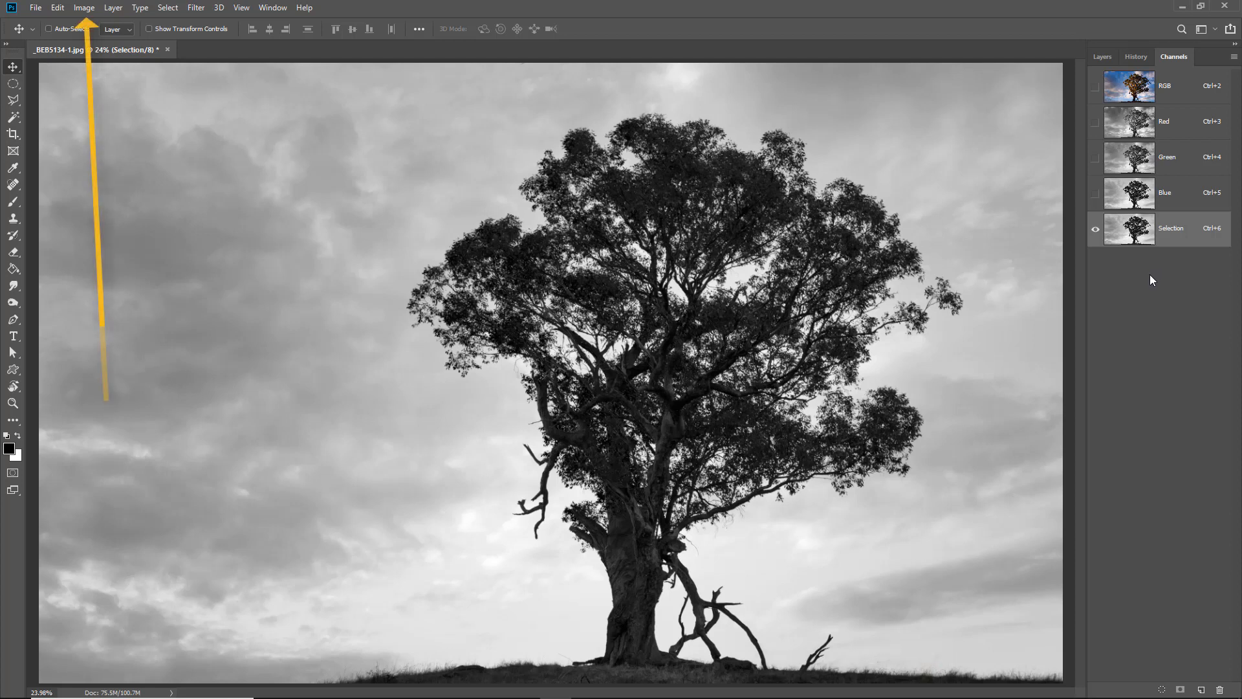
{"action": "left_click", "coordinate": [85, 7]}
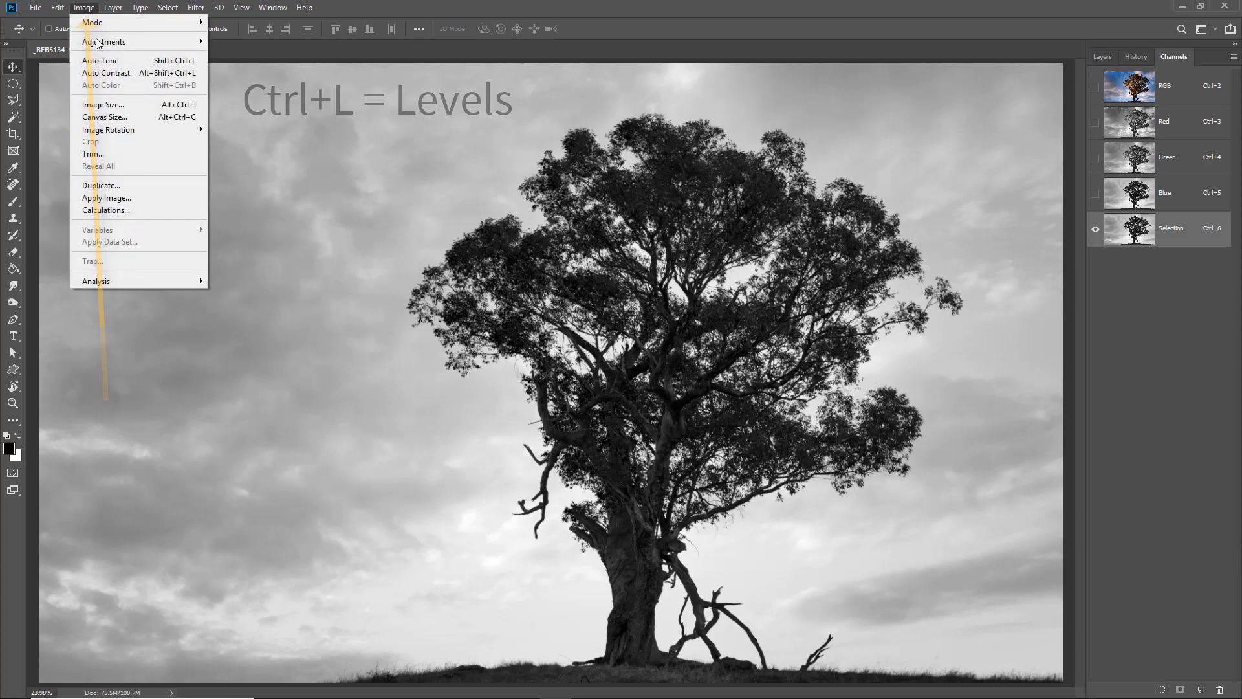
{"action": "mouse_move", "coordinate": [97, 44]}
{"action": "left_click", "coordinate": [228, 57]}
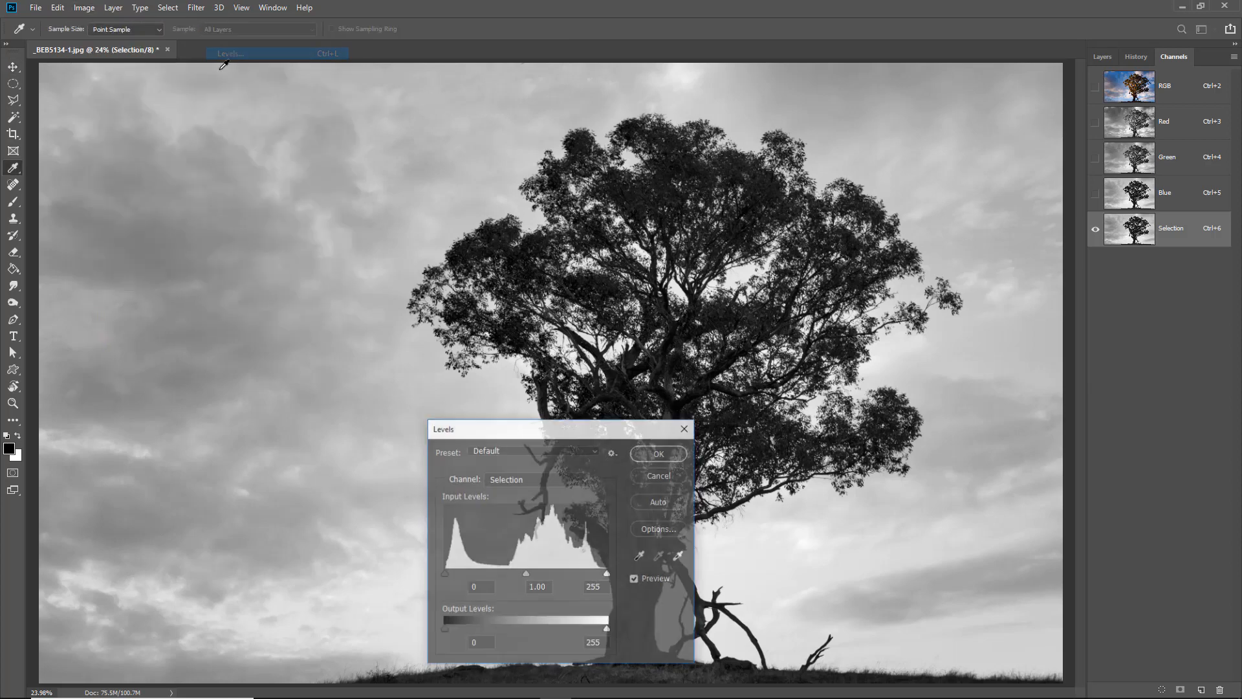
{"action": "left_click_drag", "start_coordinate": [569, 426], "coordinate": [194, 63]}
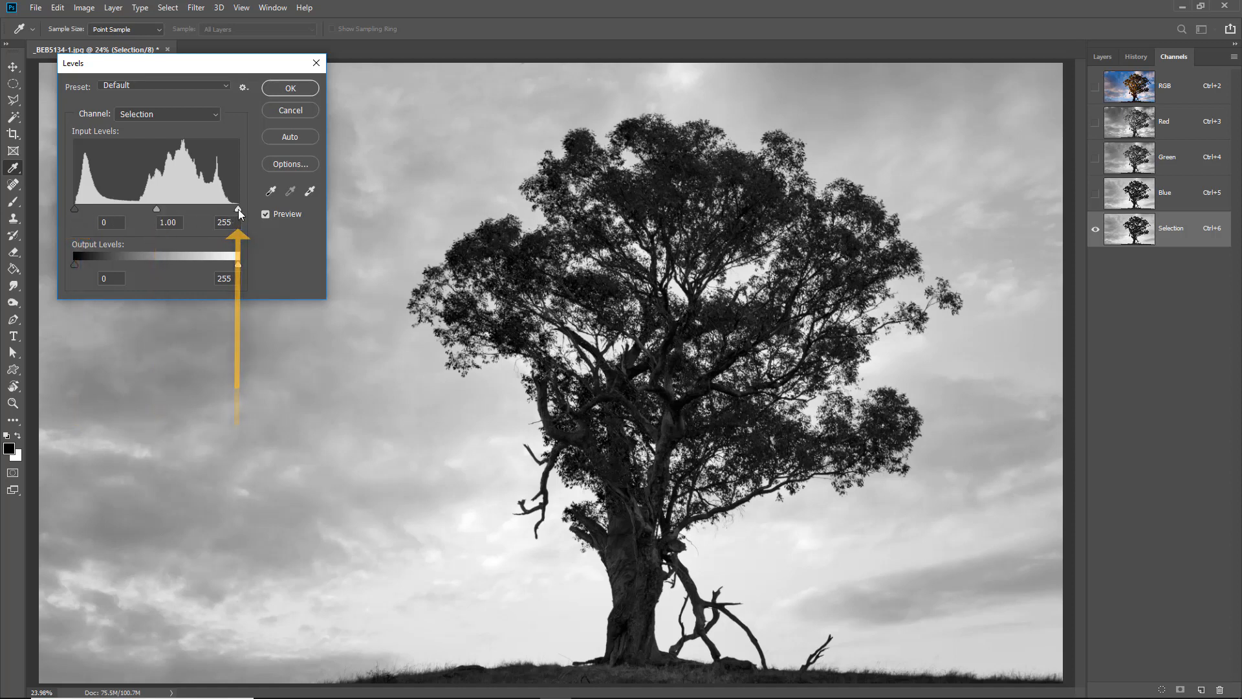
{"action": "left_click_drag", "start_coordinate": [238, 209], "coordinate": [172, 220]}
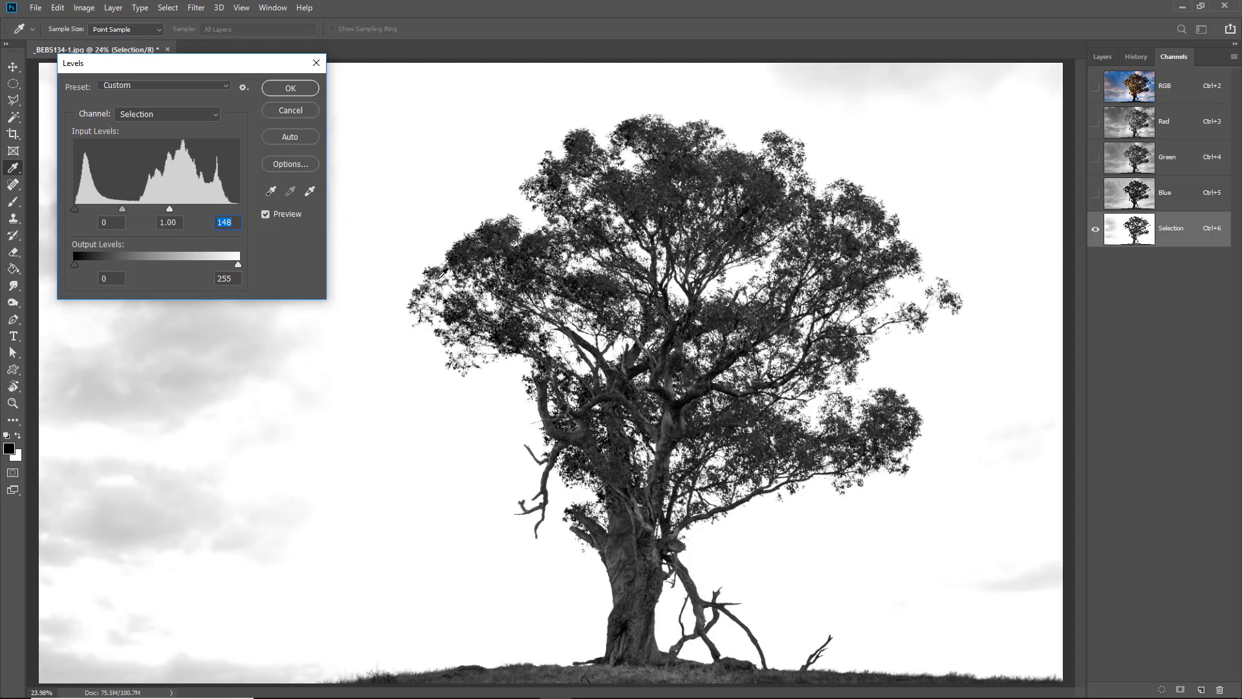
{"action": "left_click", "coordinate": [290, 110]}
{"action": "key", "text": "v"}
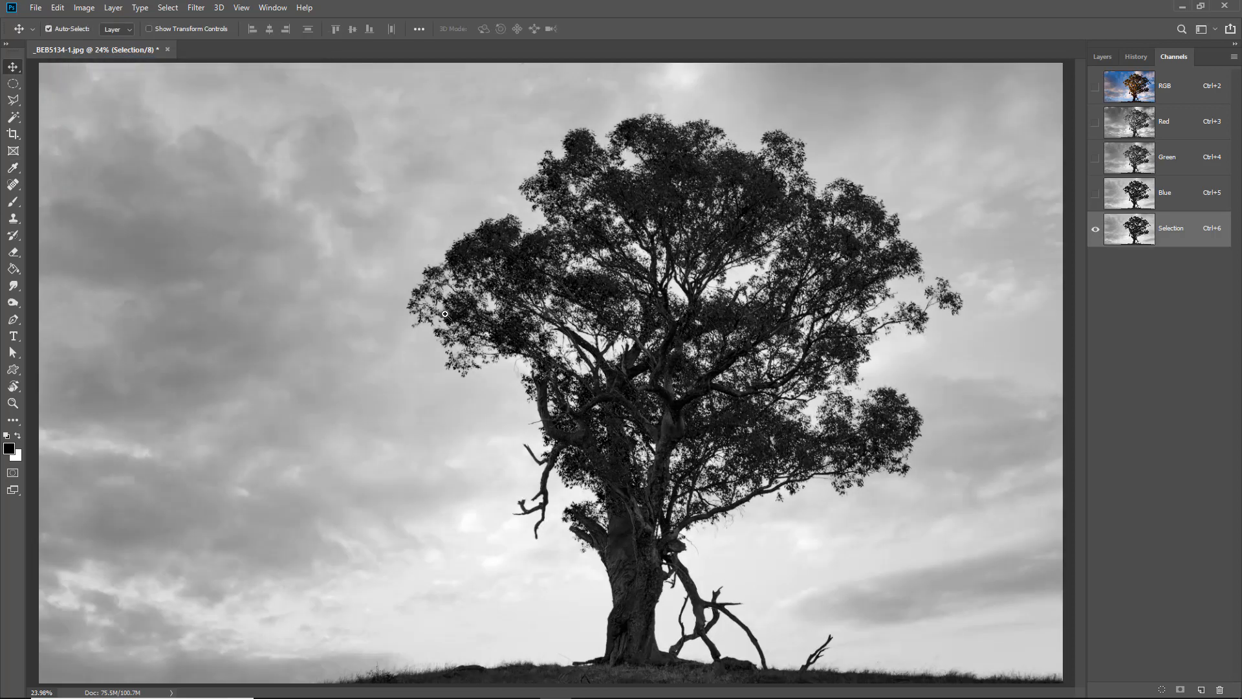
- Start a Levels adjustment on the Selection channel and lower the white input level to 167 to brighten the sky
{"action": "scroll", "coordinate": [457, 319], "scroll_direction": "up", "scroll_amount": 3}
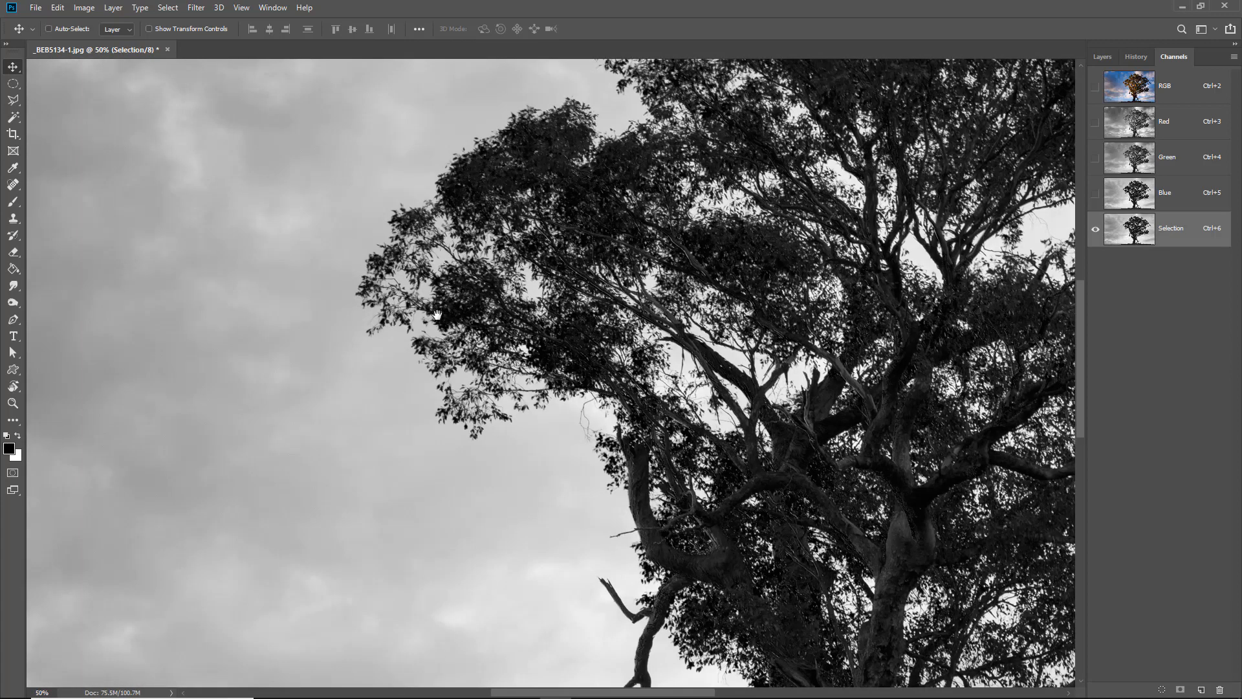
{"action": "left_click_drag", "start_coordinate": [446, 317], "coordinate": [574, 401]}
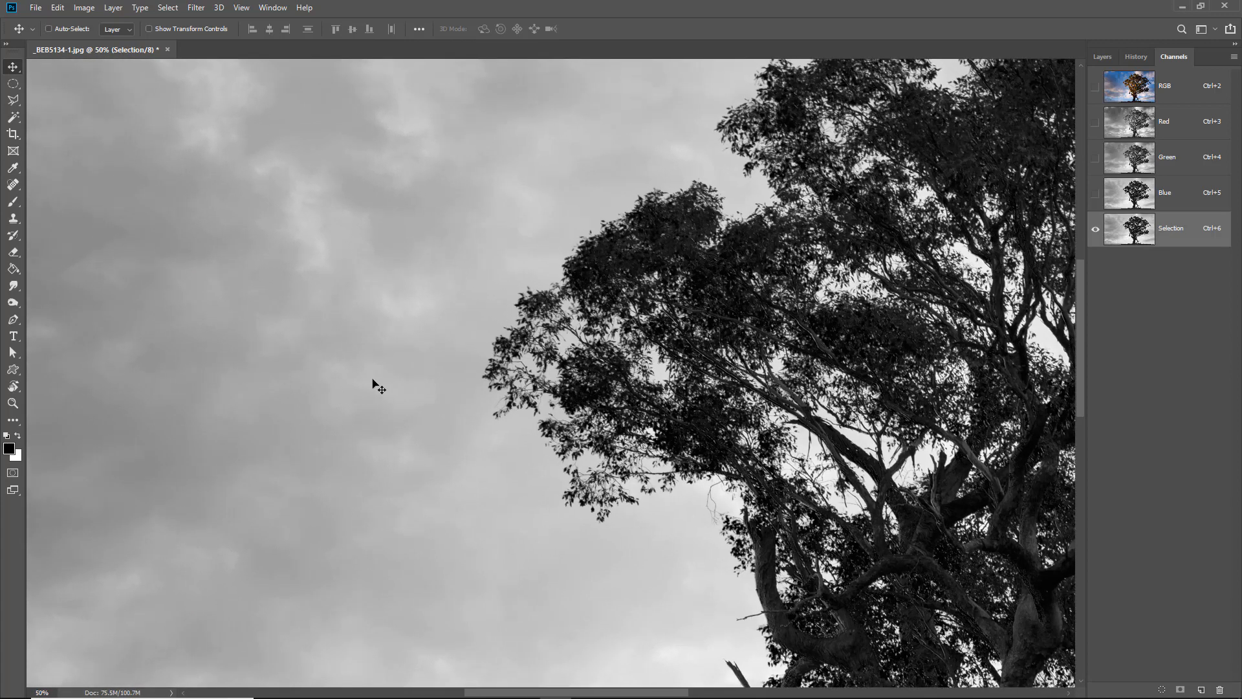
{"action": "key", "text": "ctrl+l"}
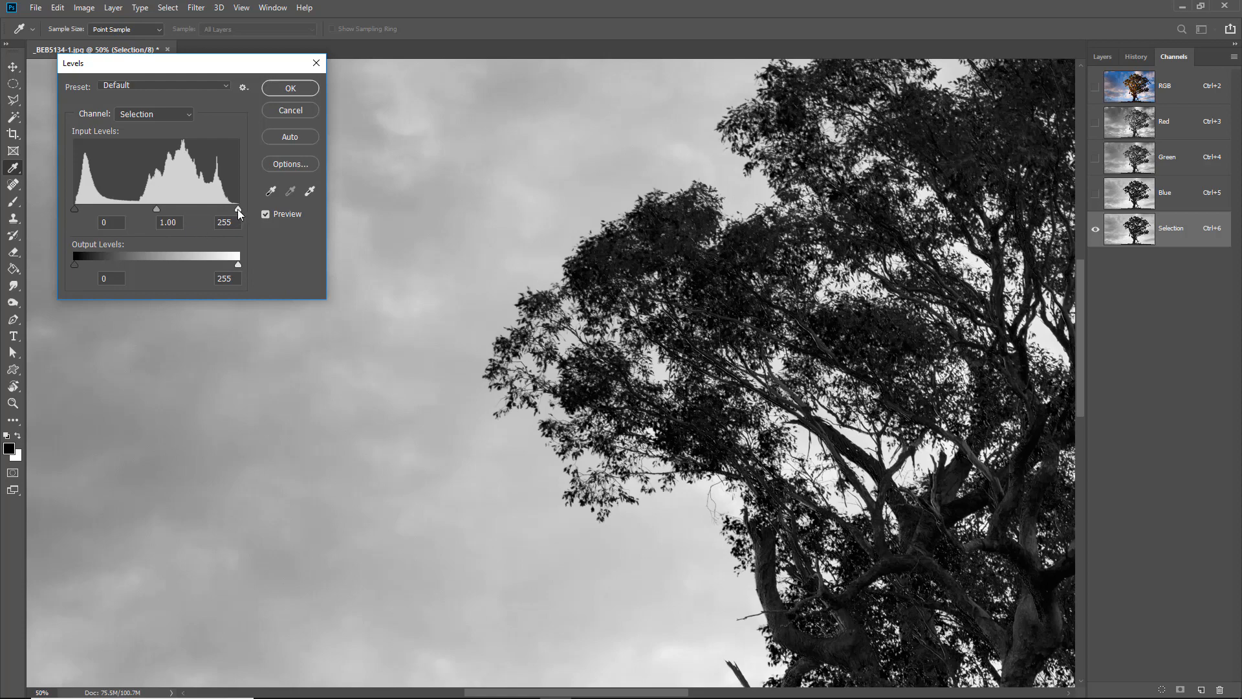
{"action": "left_click_drag", "start_coordinate": [238, 208], "coordinate": [184, 227]}
{"action": "left_click_drag", "start_coordinate": [180, 227], "coordinate": [183, 230]}
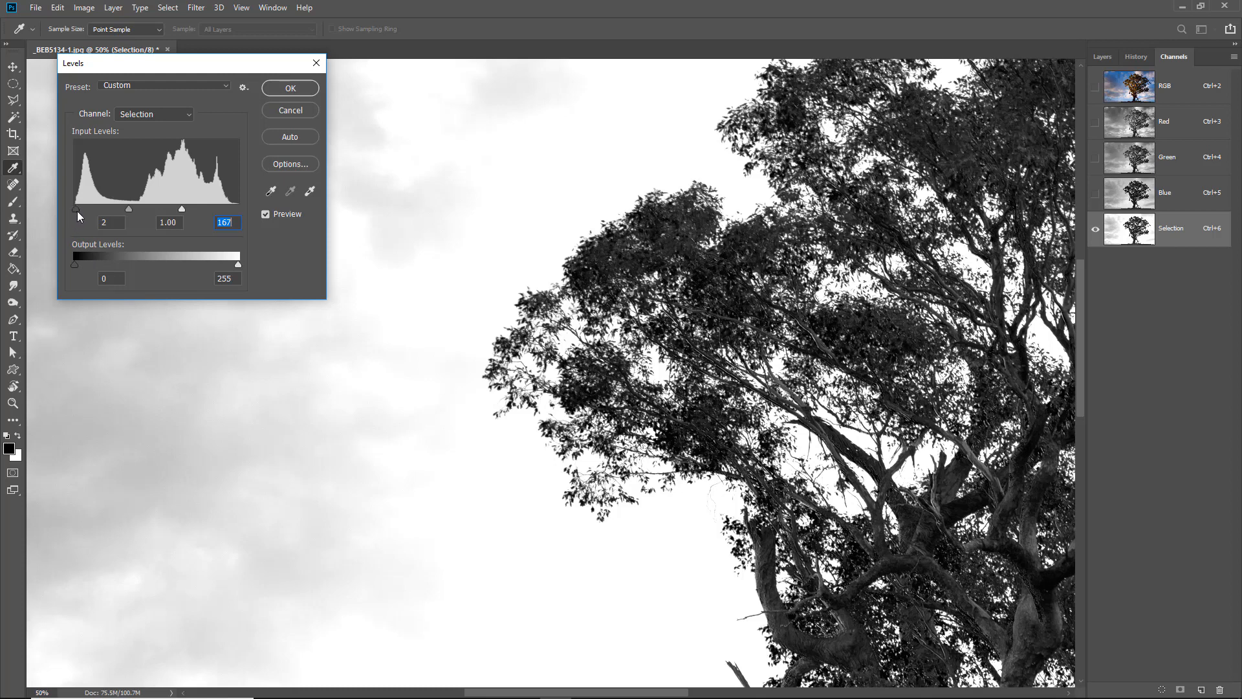
- Raise the black input level to about 54 to turn the tree solid black, and apply the Levels adjustment
{"action": "left_click_drag", "start_coordinate": [75, 210], "coordinate": [110, 230]}
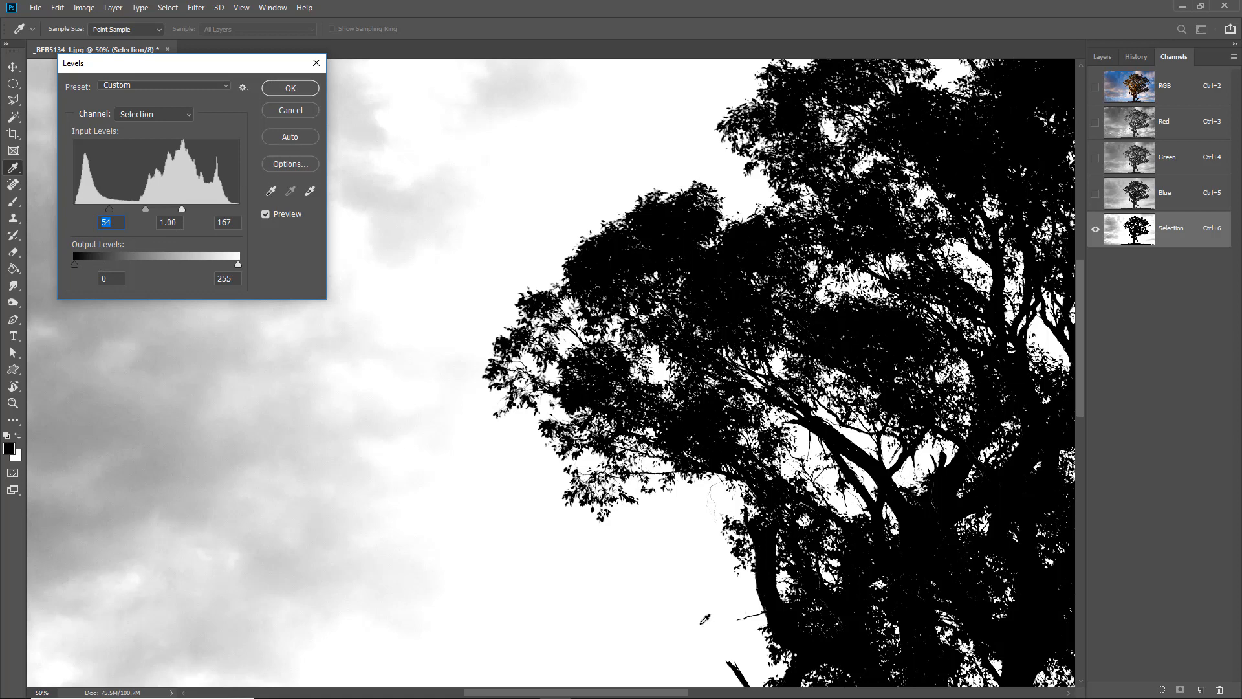
{"action": "left_click_drag", "start_coordinate": [553, 695], "coordinate": [652, 695]}
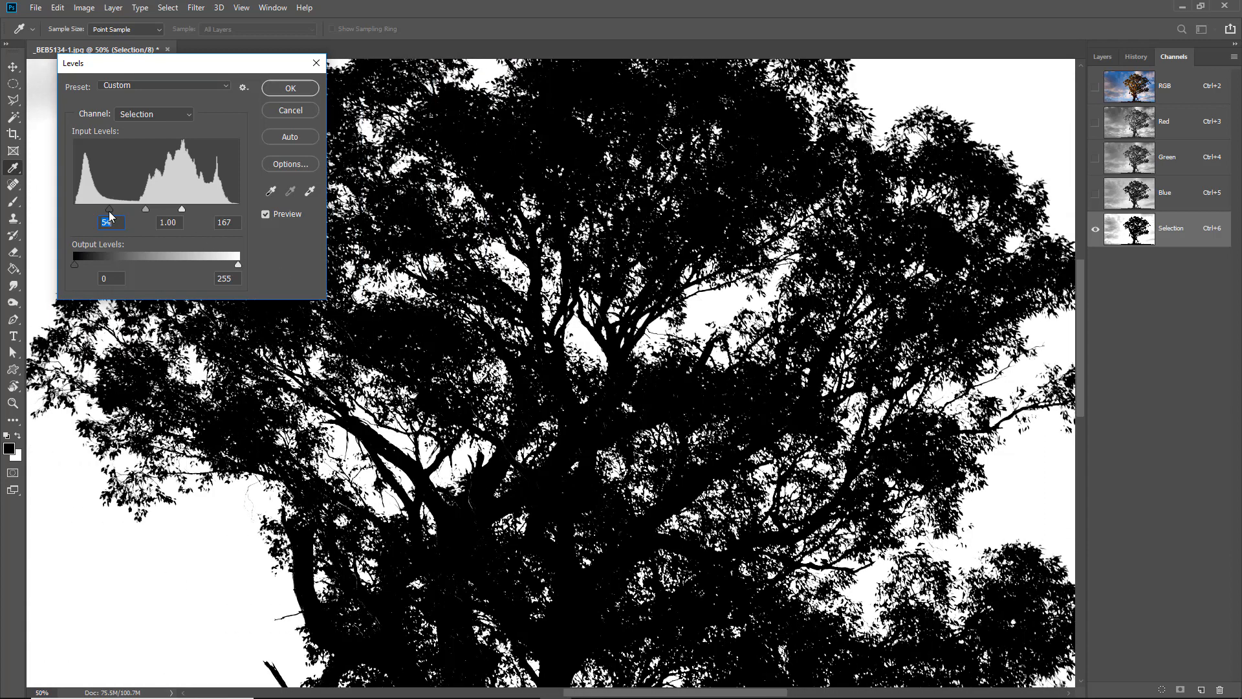
{"action": "mouse_move", "coordinate": [109, 212]}
{"action": "left_mouse_down"}
{"action": "mouse_move", "coordinate": [48, 218]}
{"action": "mouse_move", "coordinate": [111, 230]}
{"action": "left_mouse_up"}
{"action": "key", "text": "Up"}
{"action": "left_click", "coordinate": [292, 89]}
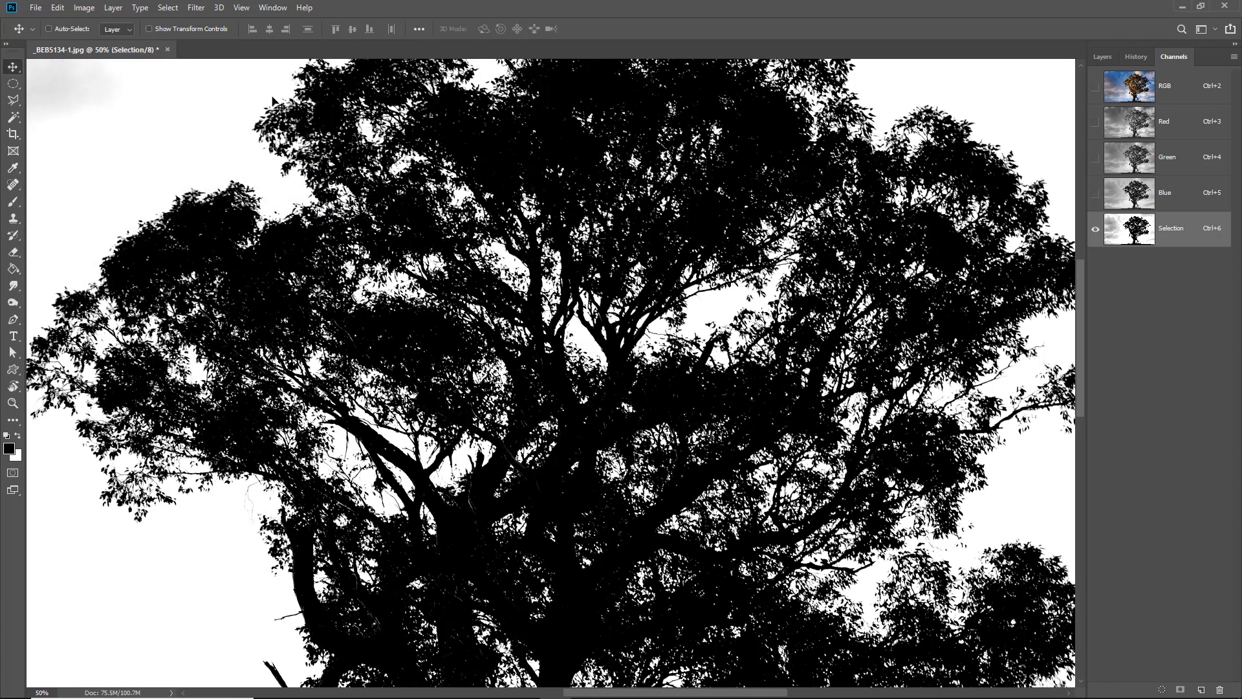
- Dodge the grey clouds across the whole sky to white, using a 900 px brush, Highlights range and 50% exposure
{"action": "key", "text": "ctrl+0"}
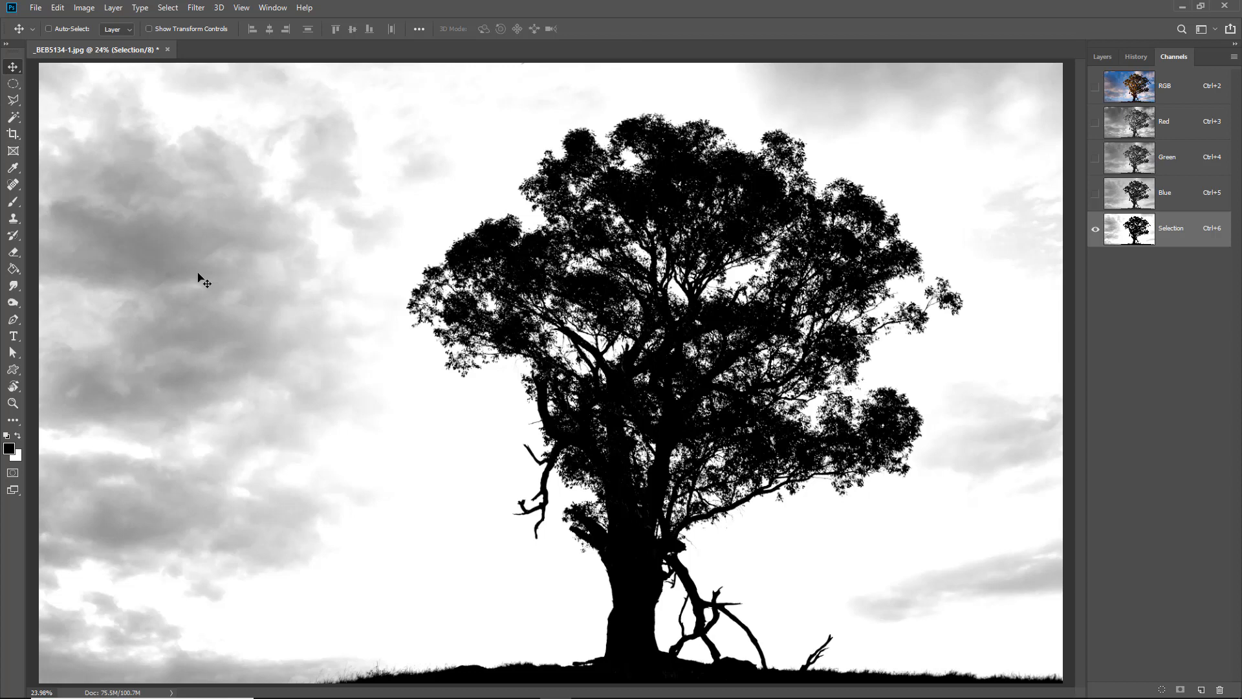
{"action": "left_click", "coordinate": [19, 307]}
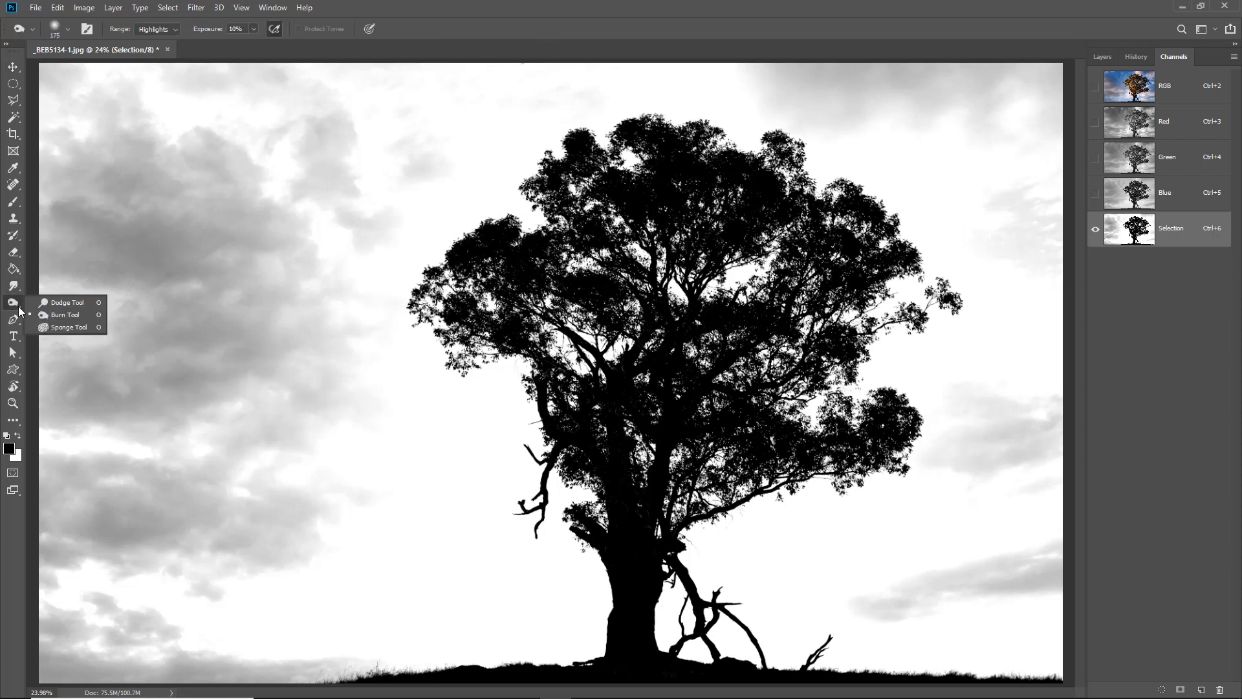
{"action": "left_click", "coordinate": [56, 304]}
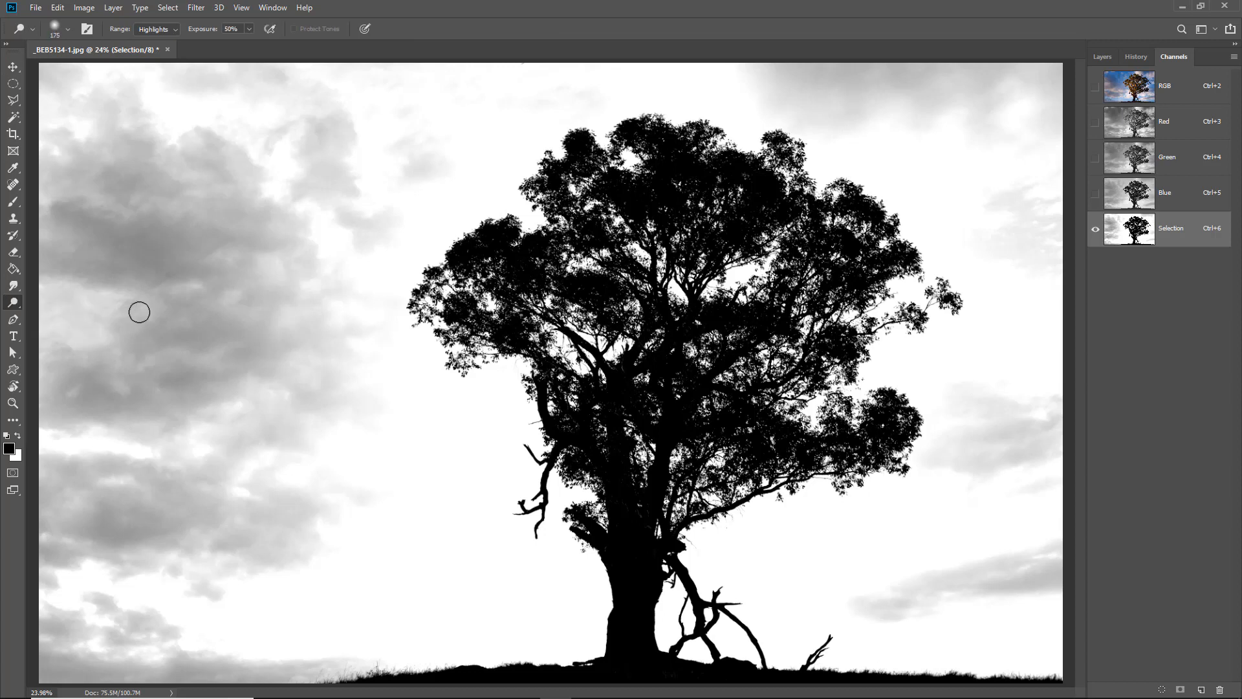
{"action": "key", "text": "bracketright"}
{"action": "key", "text": "bracketright"}
{"action": "key", "text": "bracketright"}
{"action": "key", "text": "bracketright"}
{"action": "key", "text": "bracketright"}
{"action": "key", "text": "bracketright"}
{"action": "key", "text": "bracketright"}
{"action": "key", "text": "bracketright"}
{"action": "key", "text": "bracketright"}
{"action": "key", "text": "bracketright"}
{"action": "key", "text": "bracketright"}
{"action": "key", "text": "bracketright"}
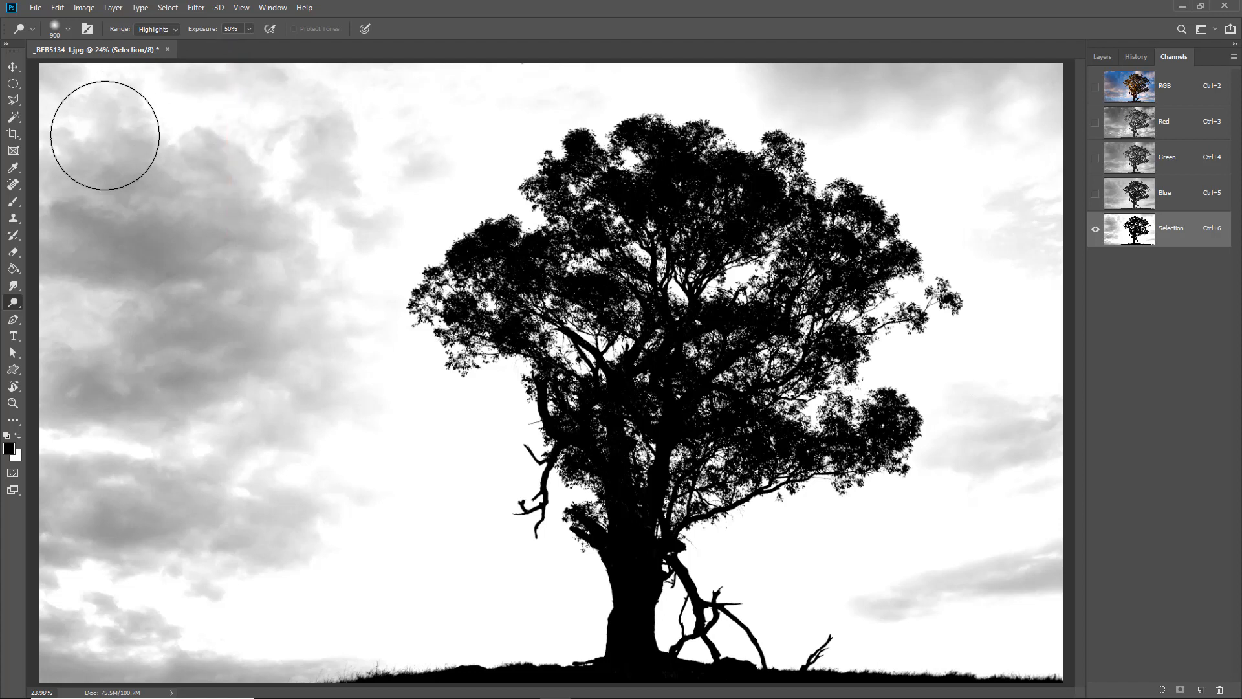
{"action": "mouse_move", "coordinate": [288, 200]}
{"action": "left_mouse_down"}
{"action": "mouse_move", "coordinate": [344, 133]}
{"action": "mouse_move", "coordinate": [257, 217]}
{"action": "mouse_move", "coordinate": [386, 158]}
{"action": "mouse_move", "coordinate": [268, 259]}
{"action": "mouse_move", "coordinate": [398, 163]}
{"action": "mouse_move", "coordinate": [256, 394]}
{"action": "mouse_move", "coordinate": [298, 421]}
{"action": "mouse_move", "coordinate": [313, 587]}
{"action": "mouse_move", "coordinate": [229, 585]}
{"action": "mouse_move", "coordinate": [344, 604]}
{"action": "mouse_move", "coordinate": [160, 665]}
{"action": "mouse_move", "coordinate": [349, 643]}
{"action": "mouse_move", "coordinate": [0, 661]}
{"action": "mouse_move", "coordinate": [116, 609]}
{"action": "mouse_move", "coordinate": [208, 638]}
{"action": "mouse_move", "coordinate": [64, 665]}
{"action": "mouse_move", "coordinate": [6, 606]}
{"action": "mouse_move", "coordinate": [0, 579]}
{"action": "mouse_move", "coordinate": [82, 490]}
{"action": "mouse_move", "coordinate": [195, 457]}
{"action": "mouse_move", "coordinate": [194, 512]}
{"action": "mouse_move", "coordinate": [60, 542]}
{"action": "mouse_move", "coordinate": [44, 467]}
{"action": "mouse_move", "coordinate": [0, 483]}
{"action": "mouse_move", "coordinate": [8, 398]}
{"action": "mouse_move", "coordinate": [181, 319]}
{"action": "mouse_move", "coordinate": [292, 93]}
{"action": "mouse_move", "coordinate": [245, 75]}
{"action": "mouse_move", "coordinate": [58, 81]}
{"action": "mouse_move", "coordinate": [16, 209]}
{"action": "mouse_move", "coordinate": [83, 112]}
{"action": "mouse_move", "coordinate": [79, 290]}
{"action": "mouse_move", "coordinate": [104, 191]}
{"action": "mouse_move", "coordinate": [40, 179]}
{"action": "mouse_move", "coordinate": [105, 229]}
{"action": "mouse_move", "coordinate": [297, 223]}
{"action": "mouse_move", "coordinate": [50, 441]}
{"action": "mouse_move", "coordinate": [85, 259]}
{"action": "mouse_move", "coordinate": [66, 248]}
{"action": "mouse_move", "coordinate": [275, 102]}
{"action": "mouse_move", "coordinate": [489, 415]}
{"action": "mouse_move", "coordinate": [348, 555]}
{"action": "mouse_move", "coordinate": [151, 650]}
{"action": "mouse_move", "coordinate": [342, 667]}
{"action": "mouse_move", "coordinate": [483, 655]}
{"action": "mouse_move", "coordinate": [600, 667]}
{"action": "mouse_move", "coordinate": [692, 655]}
{"action": "mouse_move", "coordinate": [1086, 658]}
{"action": "left_mouse_up"}
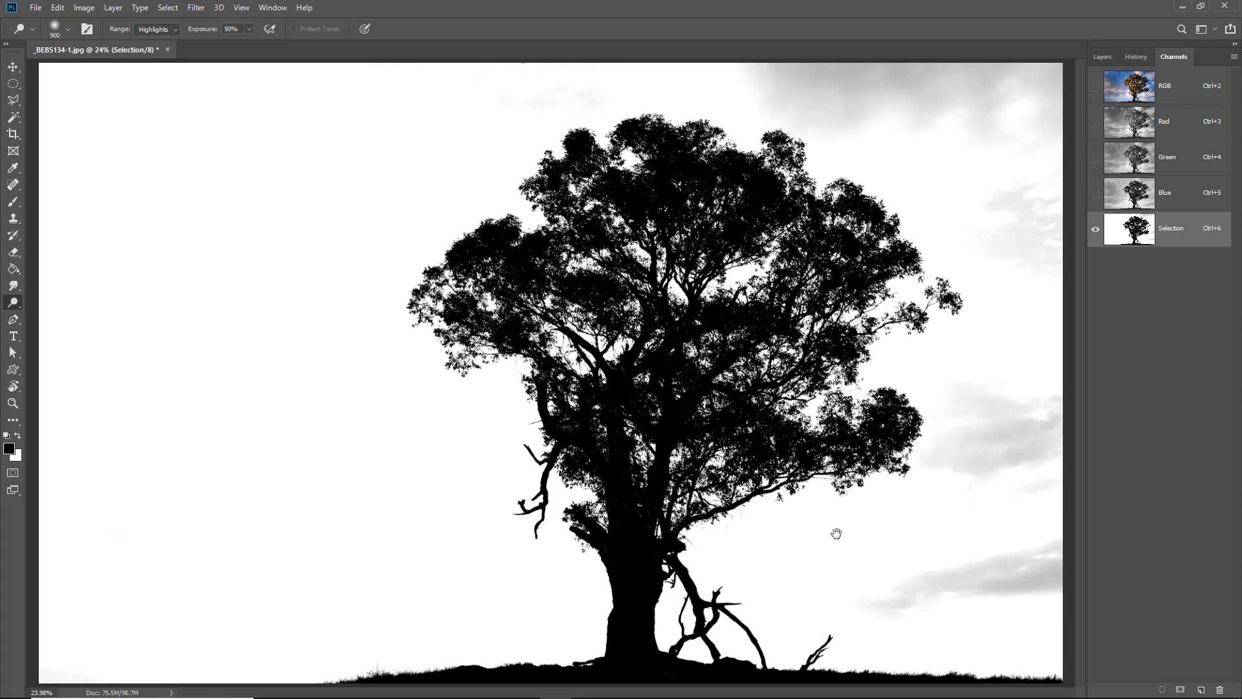
{"action": "mouse_move", "coordinate": [812, 595]}
{"action": "left_mouse_down"}
{"action": "mouse_move", "coordinate": [785, 584]}
{"action": "mouse_move", "coordinate": [1097, 567]}
{"action": "mouse_move", "coordinate": [979, 481]}
{"action": "mouse_move", "coordinate": [878, 463]}
{"action": "mouse_move", "coordinate": [1004, 423]}
{"action": "mouse_move", "coordinate": [1054, 360]}
{"action": "mouse_move", "coordinate": [921, 234]}
{"action": "mouse_move", "coordinate": [985, 188]}
{"action": "mouse_move", "coordinate": [961, 153]}
{"action": "mouse_move", "coordinate": [743, 128]}
{"action": "mouse_move", "coordinate": [909, 109]}
{"action": "mouse_move", "coordinate": [577, 76]}
{"action": "mouse_move", "coordinate": [392, 102]}
{"action": "mouse_move", "coordinate": [1049, 68]}
{"action": "mouse_move", "coordinate": [1037, 204]}
{"action": "mouse_move", "coordinate": [942, 69]}
{"action": "mouse_move", "coordinate": [482, 66]}
{"action": "mouse_move", "coordinate": [321, 159]}
{"action": "left_mouse_up"}
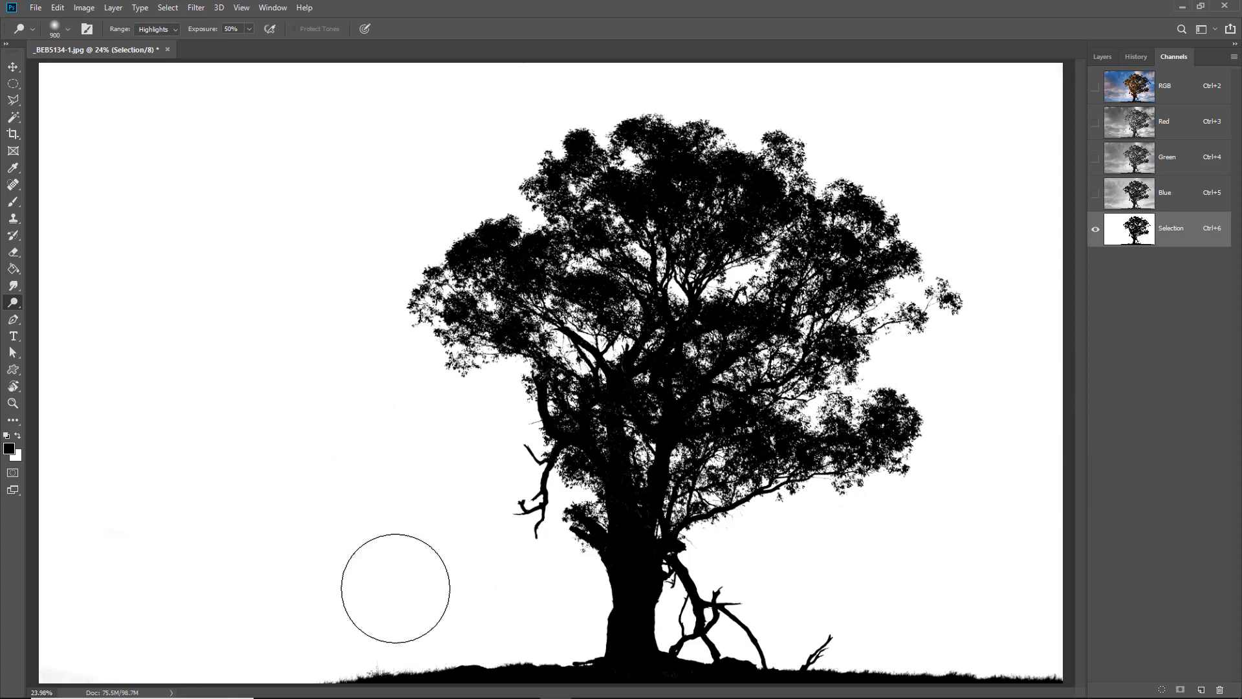
{"action": "mouse_move", "coordinate": [653, 602]}
{"action": "left_mouse_down"}
{"action": "mouse_move", "coordinate": [6, 632]}
{"action": "mouse_move", "coordinate": [124, 537]}
{"action": "left_mouse_up"}
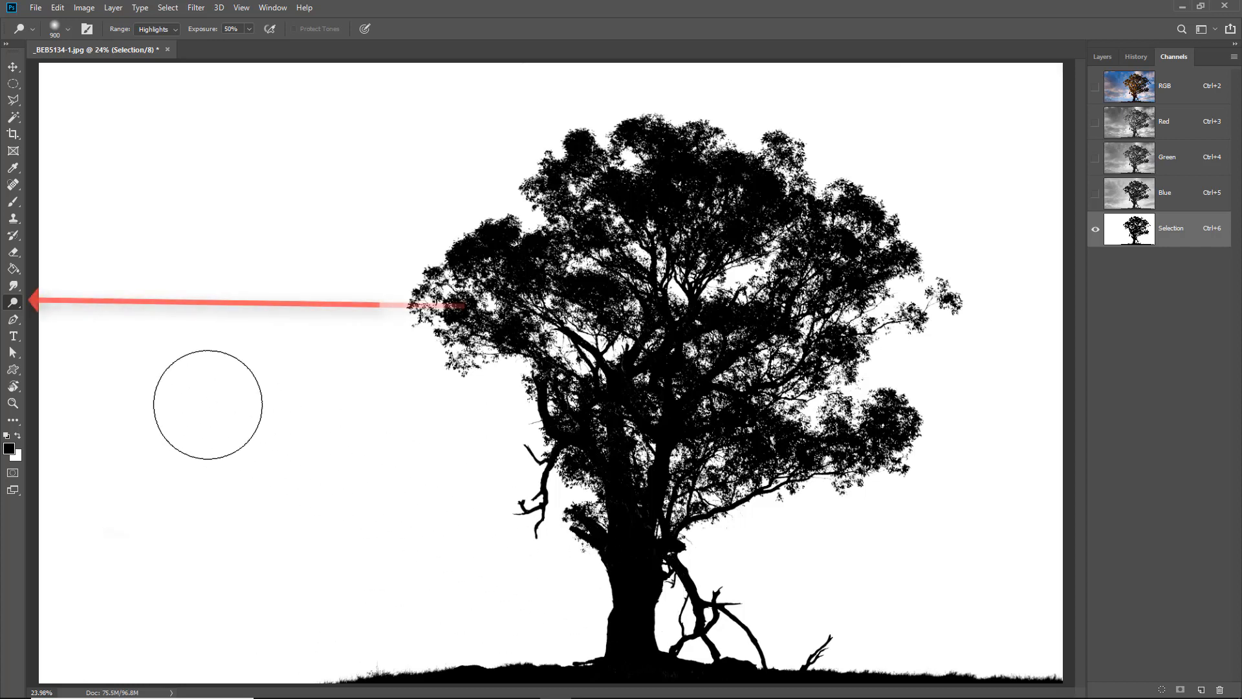
- Set up the Burn tool with the Shadows range and 43% exposure
{"action": "left_click", "coordinate": [19, 309]}
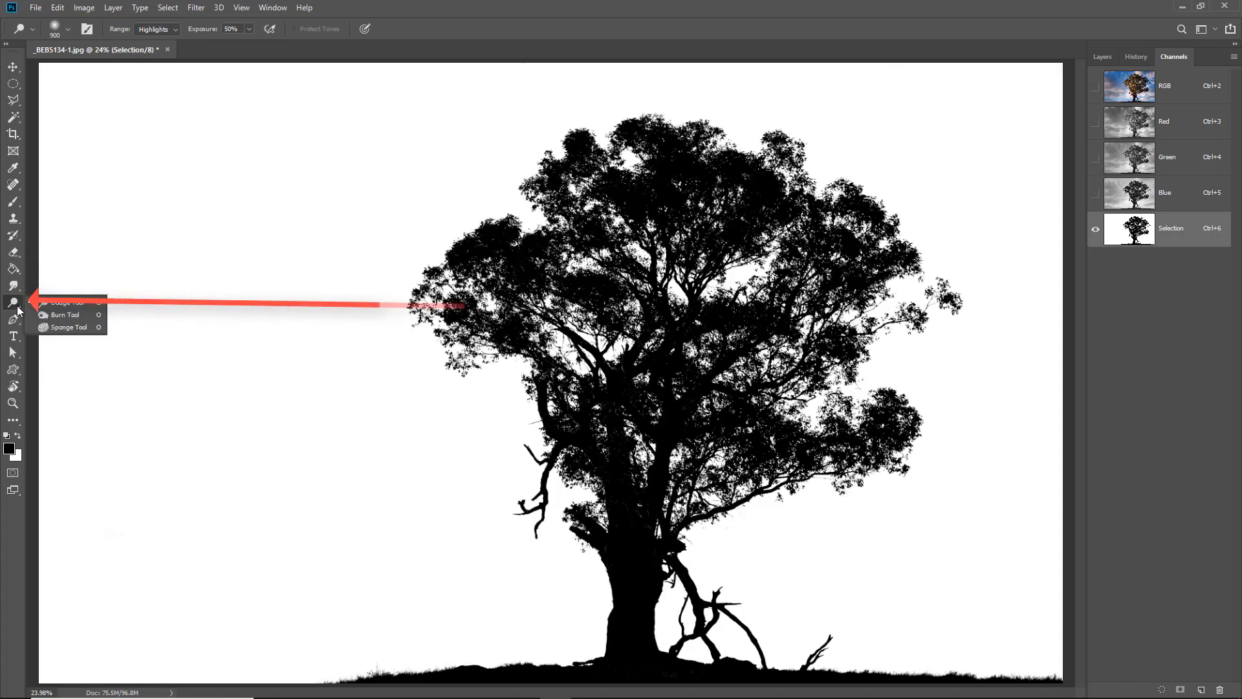
{"action": "left_click", "coordinate": [59, 315]}
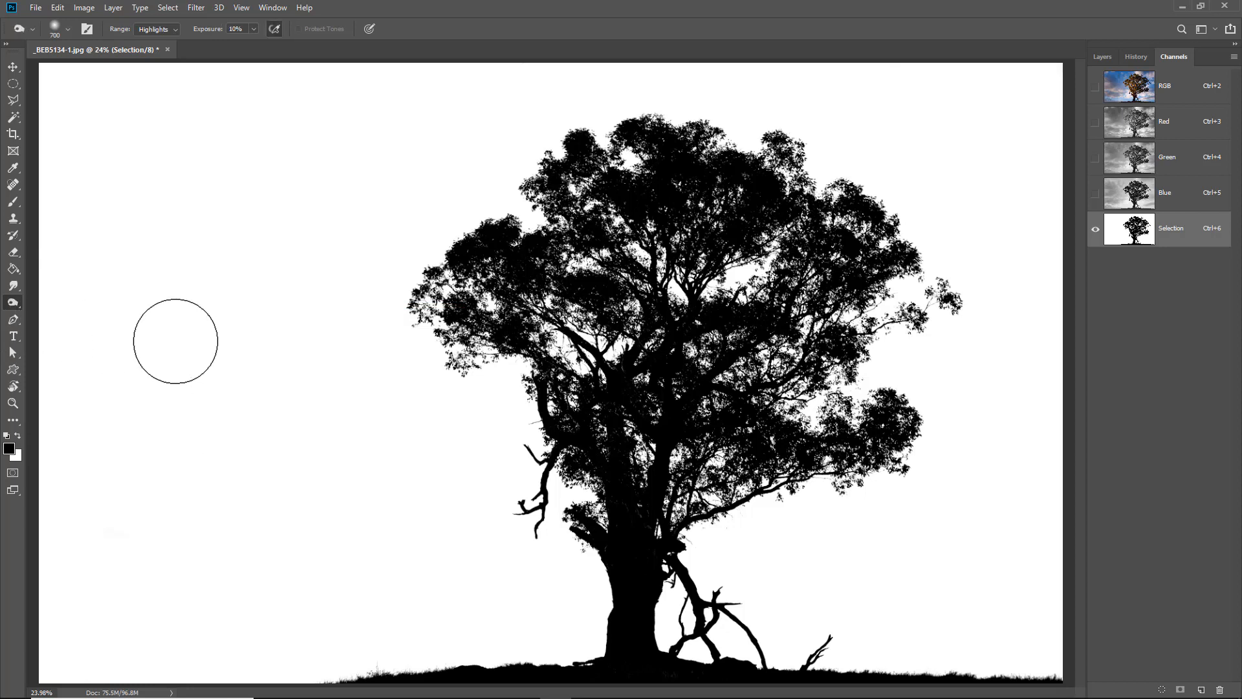
{"action": "left_click", "coordinate": [174, 31]}
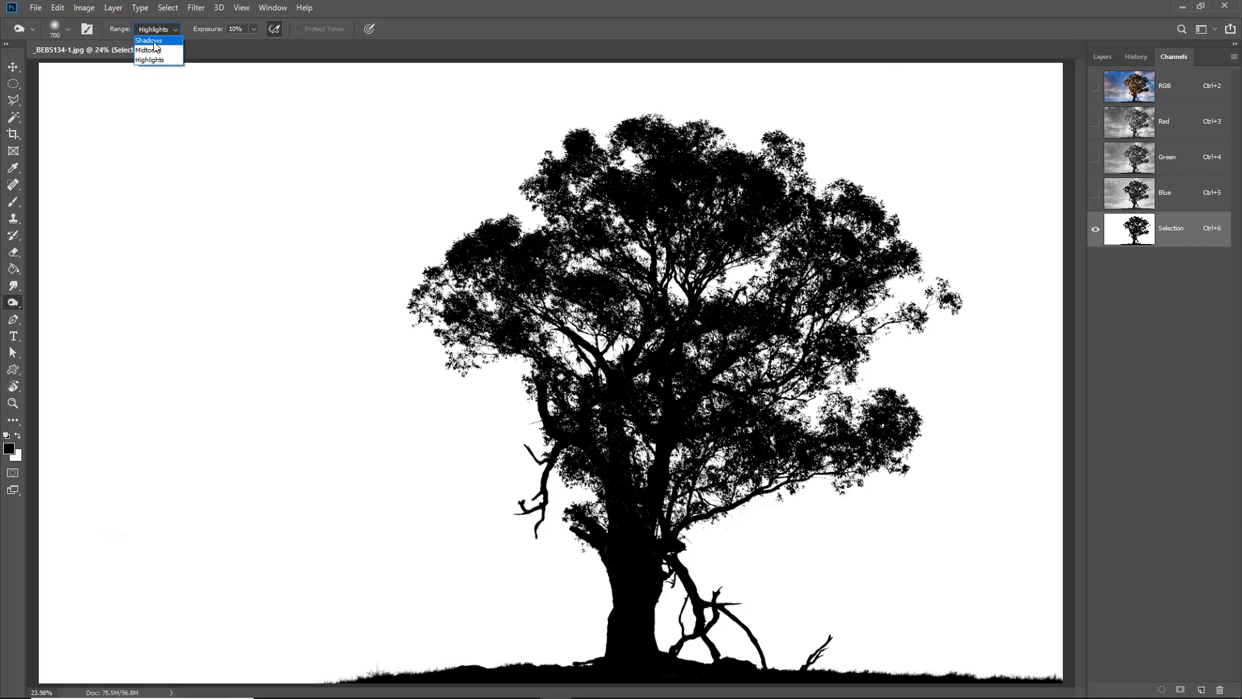
{"action": "left_click", "coordinate": [153, 42]}
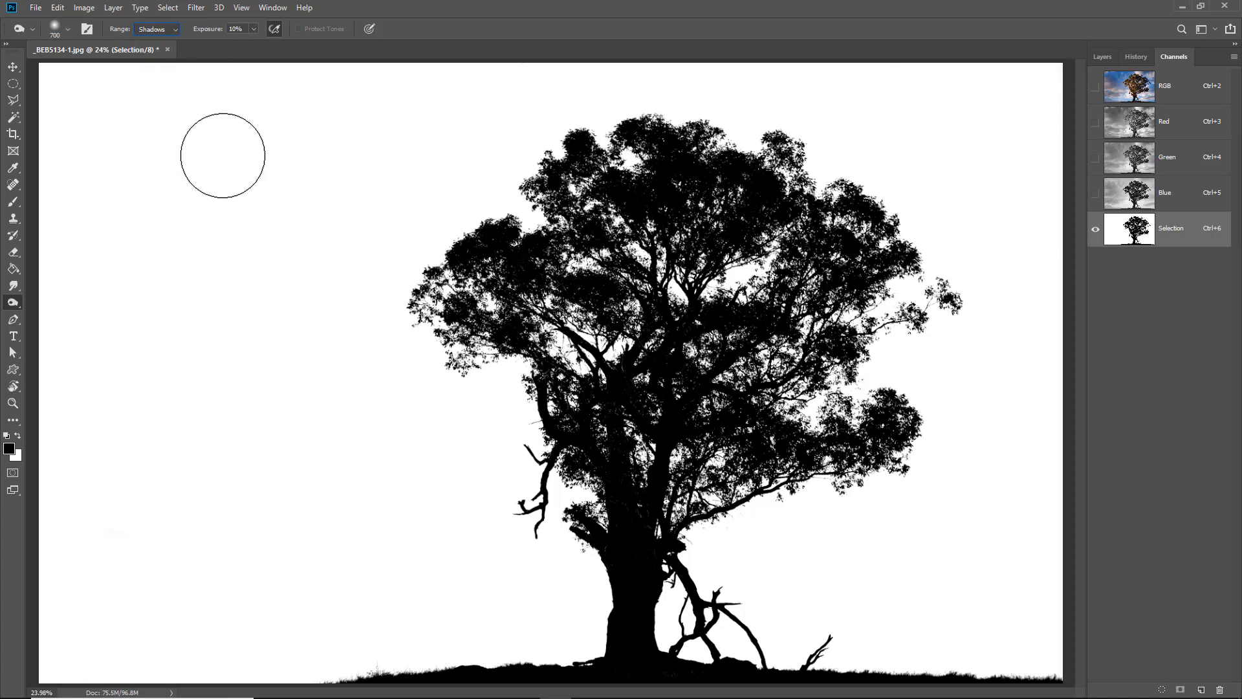
{"action": "left_click", "coordinate": [253, 29]}
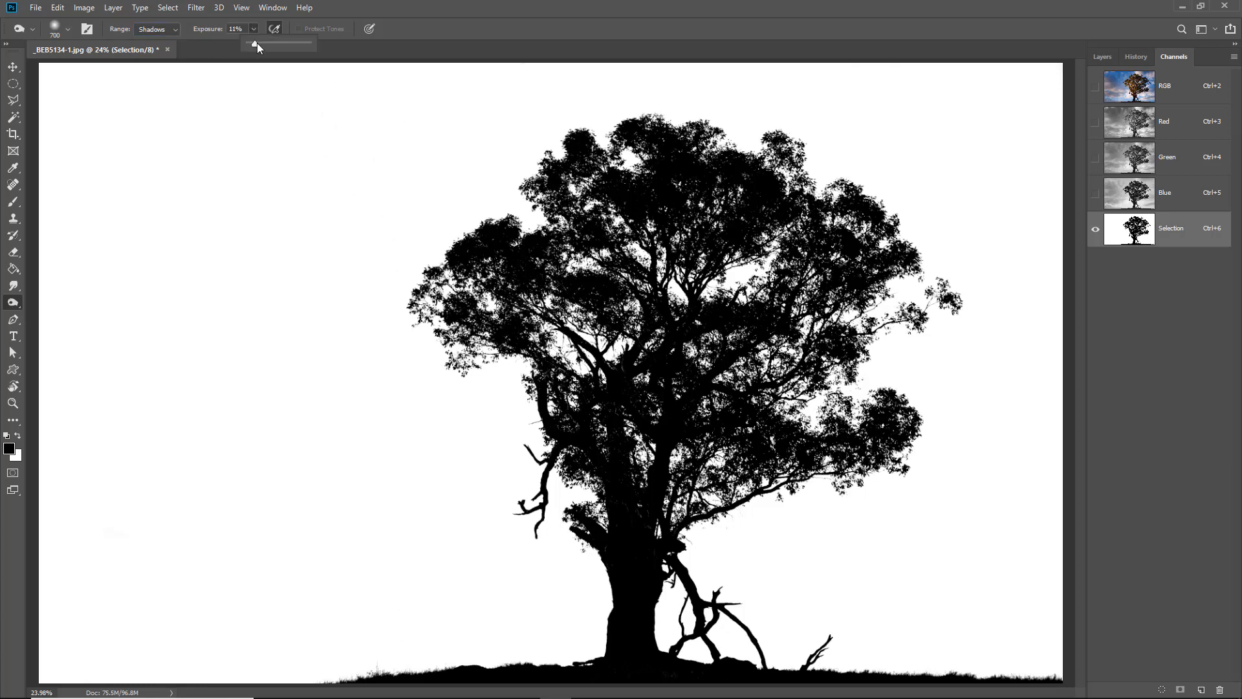
{"action": "left_click_drag", "start_coordinate": [273, 45], "coordinate": [274, 45]}
{"action": "left_click", "coordinate": [414, 36]}
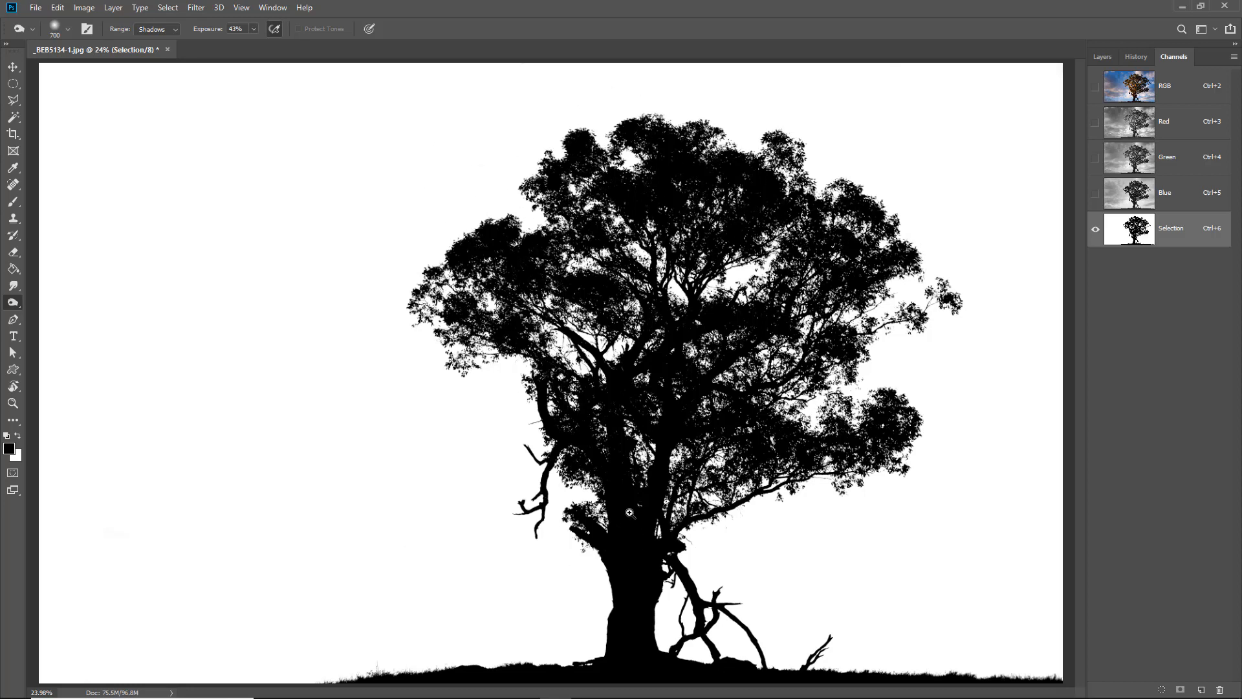
- Paint white over the outer parts of the fallen branches beside the trunk, using a soft brush at 100% opacity, reduced from 400 to 100 px
{"action": "left_click_drag", "start_coordinate": [629, 512], "coordinate": [858, 645]}
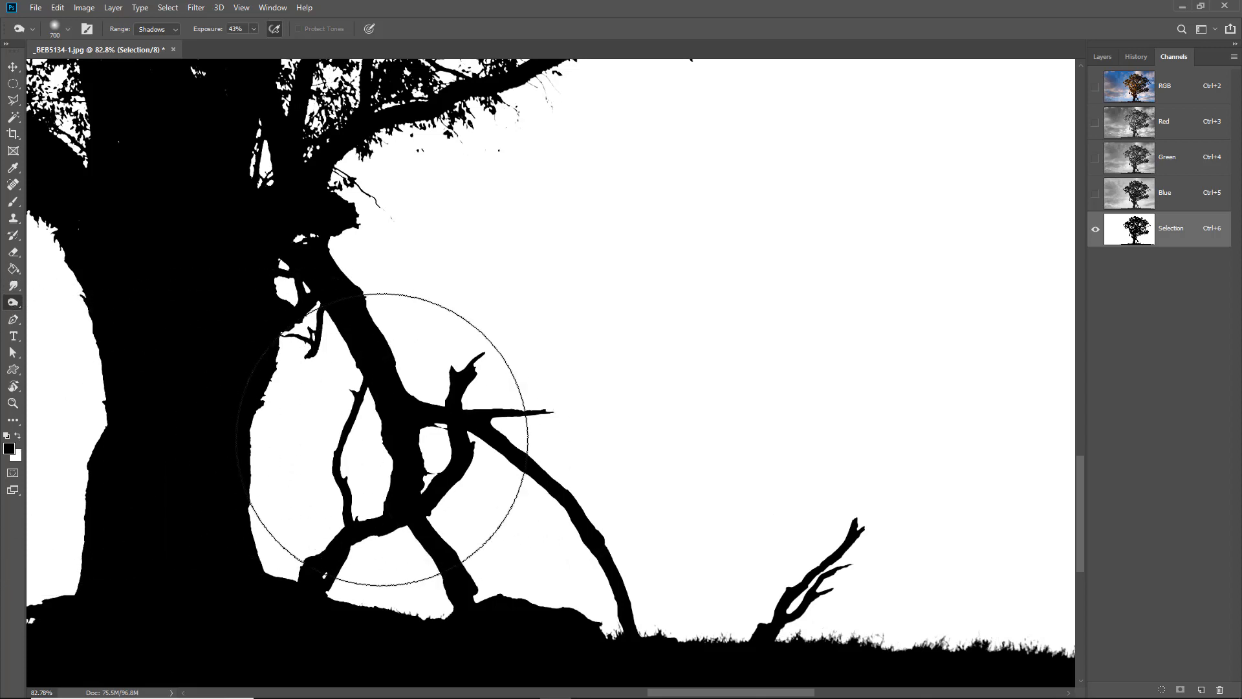
{"action": "key", "text": "x"}
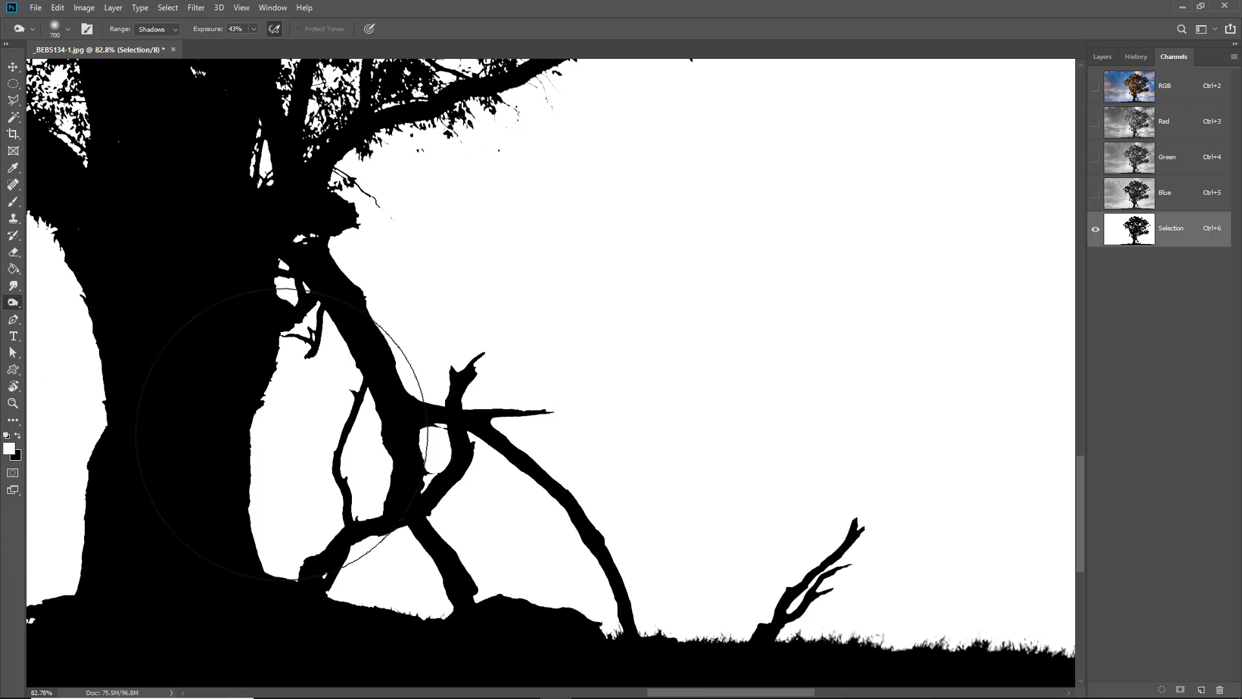
{"action": "left_click", "coordinate": [16, 203]}
{"action": "left_click_drag", "start_coordinate": [17, 204], "coordinate": [41, 203]}
{"action": "left_click", "coordinate": [46, 204]}
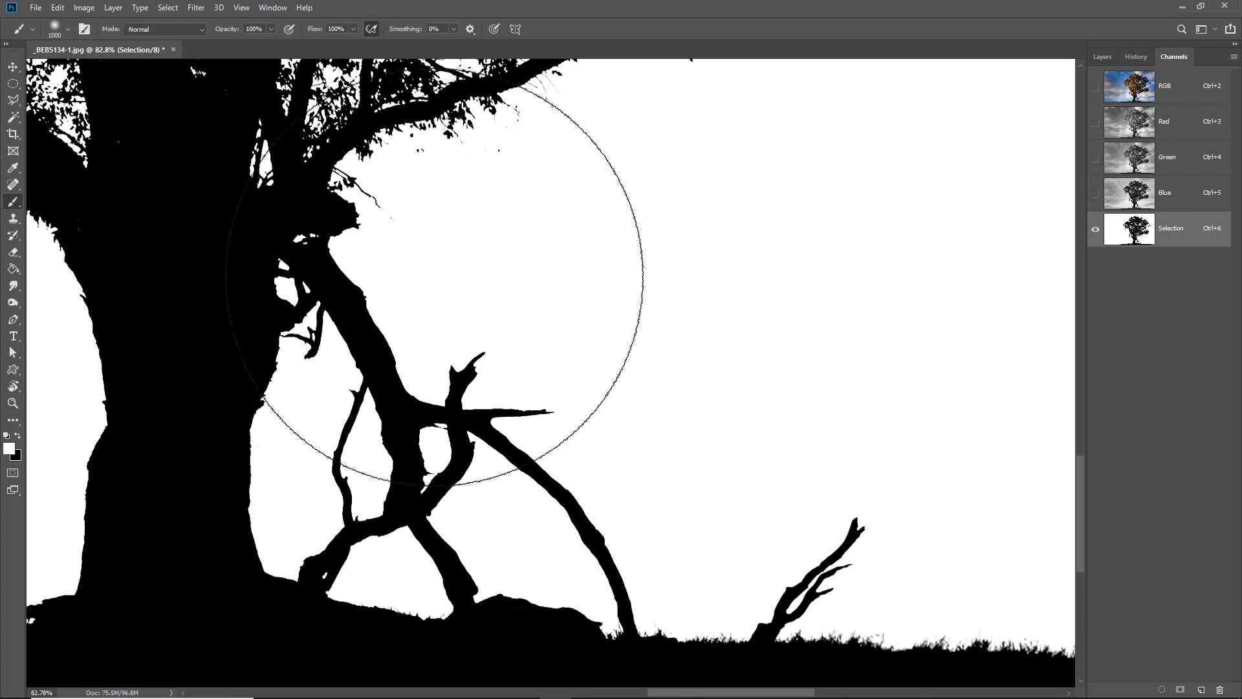
{"action": "key", "text": "bracketleft"}
{"action": "key", "text": "bracketleft"}
{"action": "key", "text": "bracketleft"}
{"action": "key", "text": "bracketleft"}
{"action": "key", "text": "bracketleft"}
{"action": "key", "text": "bracketleft"}
{"action": "key", "text": "bracketleft"}
{"action": "key", "text": "bracketleft"}
{"action": "key", "text": "bracketleft"}
{"action": "key", "text": "bracketleft"}
{"action": "key", "text": "bracketleft"}
{"action": "key", "text": "bracketleft"}
{"action": "key", "text": "bracketleft"}
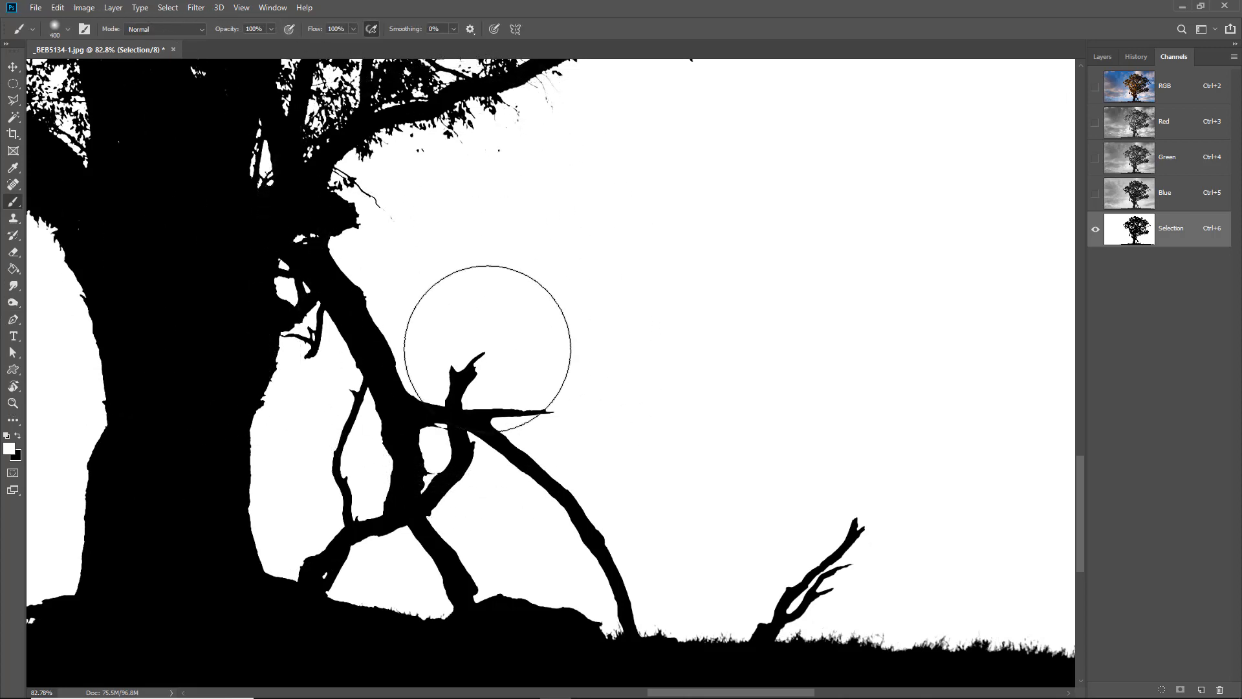
{"action": "mouse_move", "coordinate": [459, 378]}
{"action": "left_mouse_down"}
{"action": "mouse_move", "coordinate": [411, 416]}
{"action": "mouse_move", "coordinate": [440, 430]}
{"action": "mouse_move", "coordinate": [380, 500]}
{"action": "mouse_move", "coordinate": [654, 525]}
{"action": "mouse_move", "coordinate": [691, 551]}
{"action": "mouse_move", "coordinate": [692, 575]}
{"action": "mouse_move", "coordinate": [791, 544]}
{"action": "mouse_move", "coordinate": [774, 534]}
{"action": "mouse_move", "coordinate": [919, 530]}
{"action": "mouse_move", "coordinate": [724, 588]}
{"action": "mouse_move", "coordinate": [858, 582]}
{"action": "mouse_move", "coordinate": [774, 565]}
{"action": "mouse_move", "coordinate": [794, 592]}
{"action": "mouse_move", "coordinate": [792, 637]}
{"action": "mouse_move", "coordinate": [826, 650]}
{"action": "left_mouse_up"}
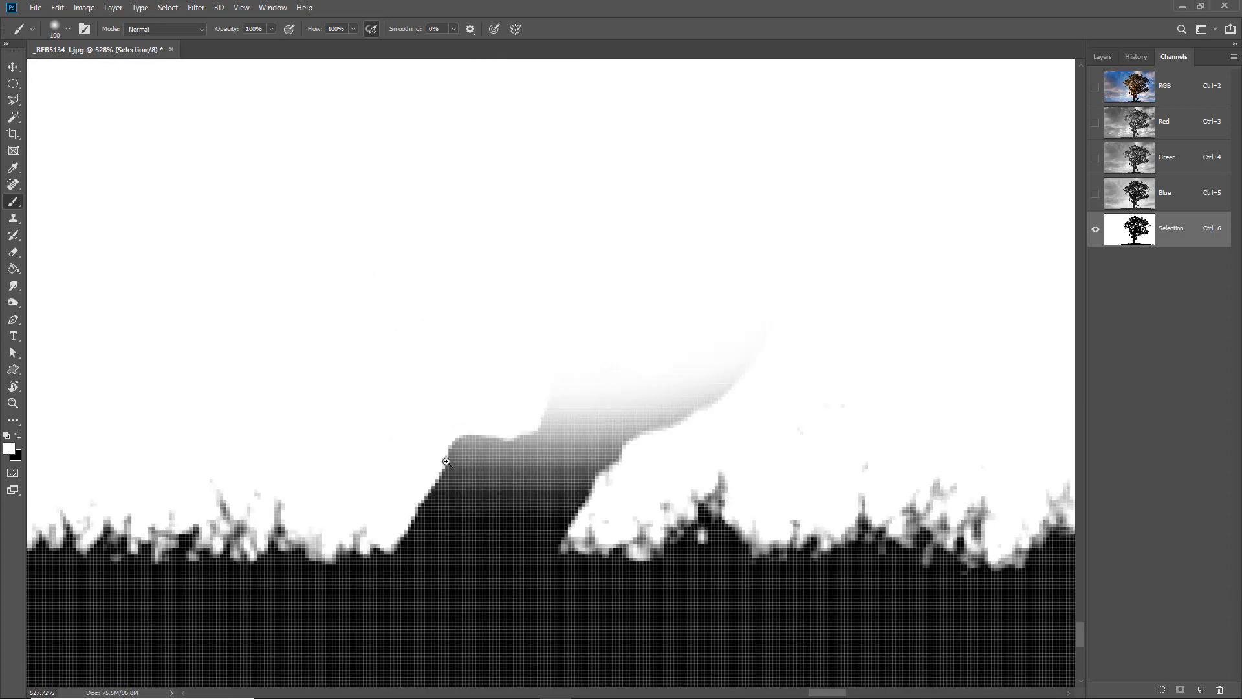
- Paint out the remaining stump of the outermost fallen branch down to the grass line with a 30 px white brush
{"action": "left_click", "coordinate": [467, 513], "text": "alt"}
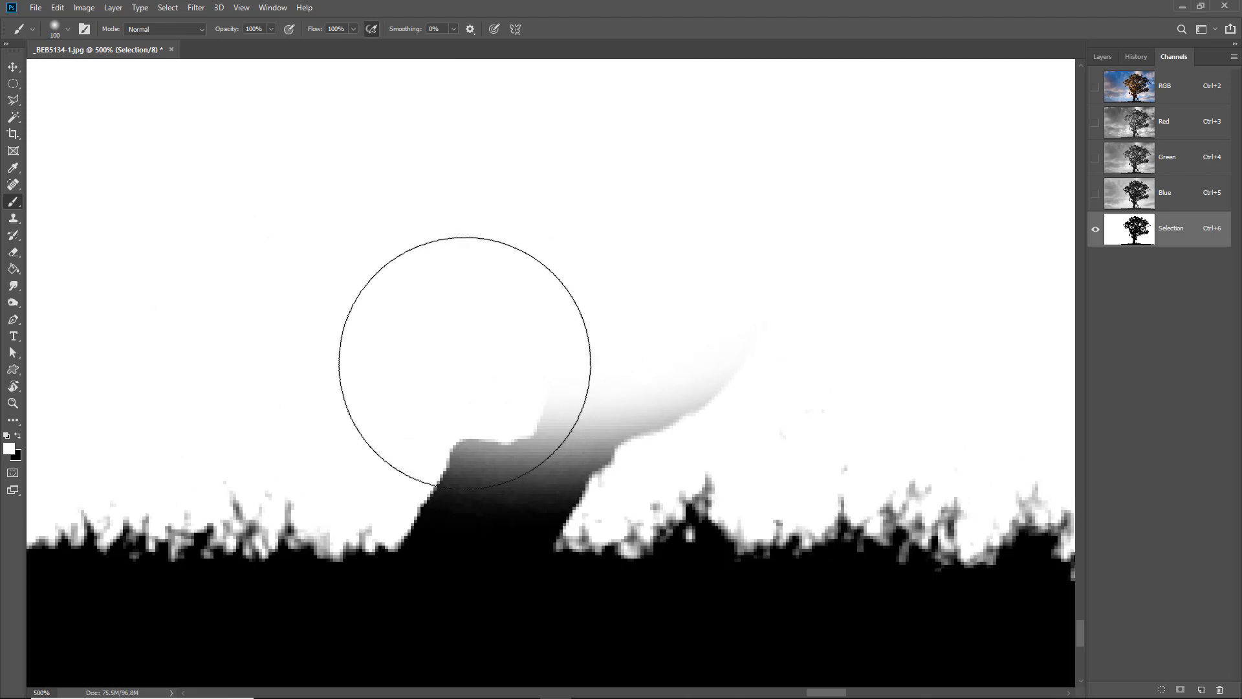
{"action": "key", "text": "bracketleft"}
{"action": "key", "text": "bracketleft"}
{"action": "key", "text": "bracketleft"}
{"action": "key", "text": "bracketleft"}
{"action": "key", "text": "bracketleft"}
{"action": "key", "text": "bracketleft"}
{"action": "key", "text": "bracketleft"}
{"action": "key", "text": "bracketleft"}
{"action": "key", "text": "bracketleft"}
{"action": "key", "text": "bracketleft"}
{"action": "key", "text": "bracketleft"}
{"action": "key", "text": "bracketleft"}
{"action": "key", "text": "bracketleft"}
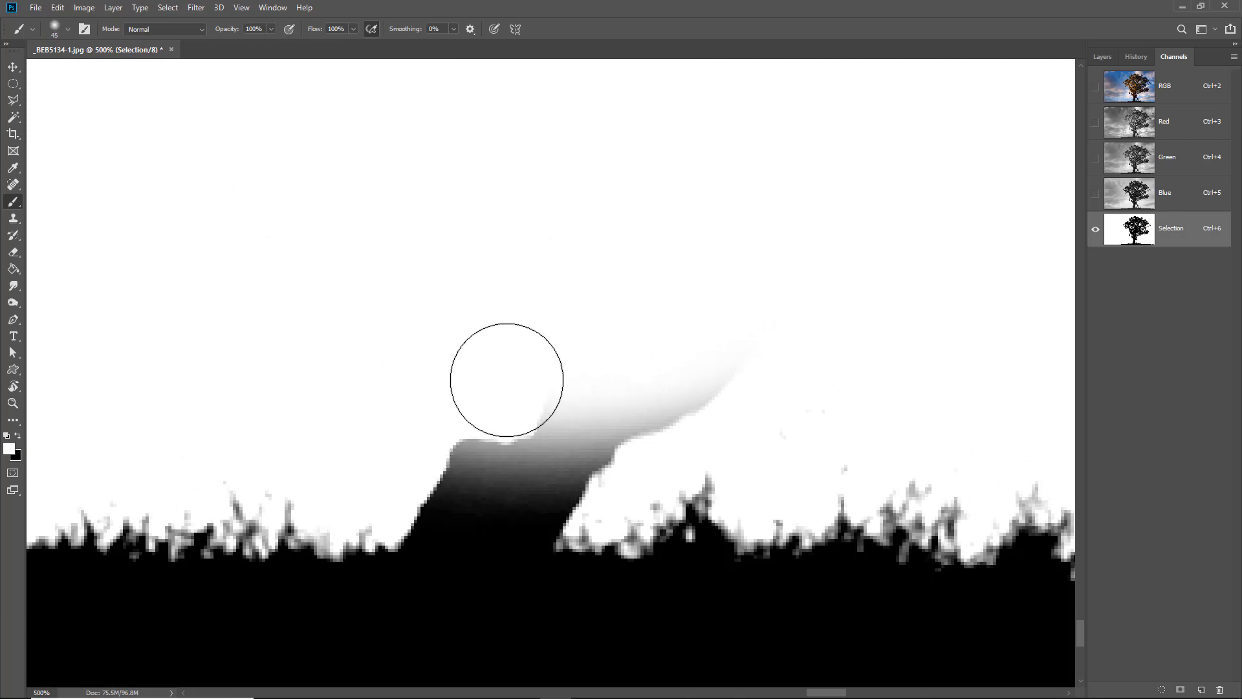
{"action": "key", "text": "bracketleft"}
{"action": "mouse_move", "coordinate": [474, 397]}
{"action": "left_mouse_down"}
{"action": "mouse_move", "coordinate": [670, 379]}
{"action": "mouse_move", "coordinate": [616, 375]}
{"action": "mouse_move", "coordinate": [641, 369]}
{"action": "mouse_move", "coordinate": [474, 431]}
{"action": "mouse_move", "coordinate": [480, 442]}
{"action": "mouse_move", "coordinate": [393, 465]}
{"action": "mouse_move", "coordinate": [616, 467]}
{"action": "mouse_move", "coordinate": [525, 427]}
{"action": "mouse_move", "coordinate": [493, 448]}
{"action": "left_mouse_up"}
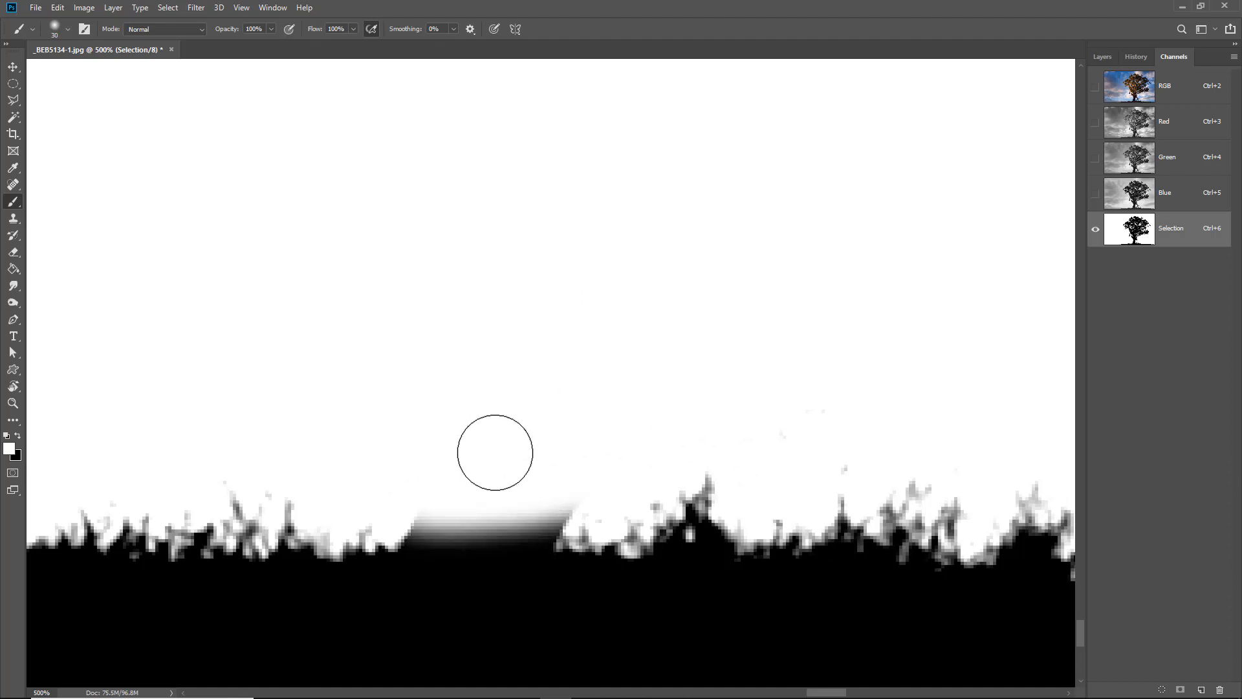
- Paint out the base of the neighbouring thin branch down to the grass line with the 30 px white brush
{"action": "scroll", "coordinate": [280, 370], "scroll_direction": "left", "scroll_amount": 15}
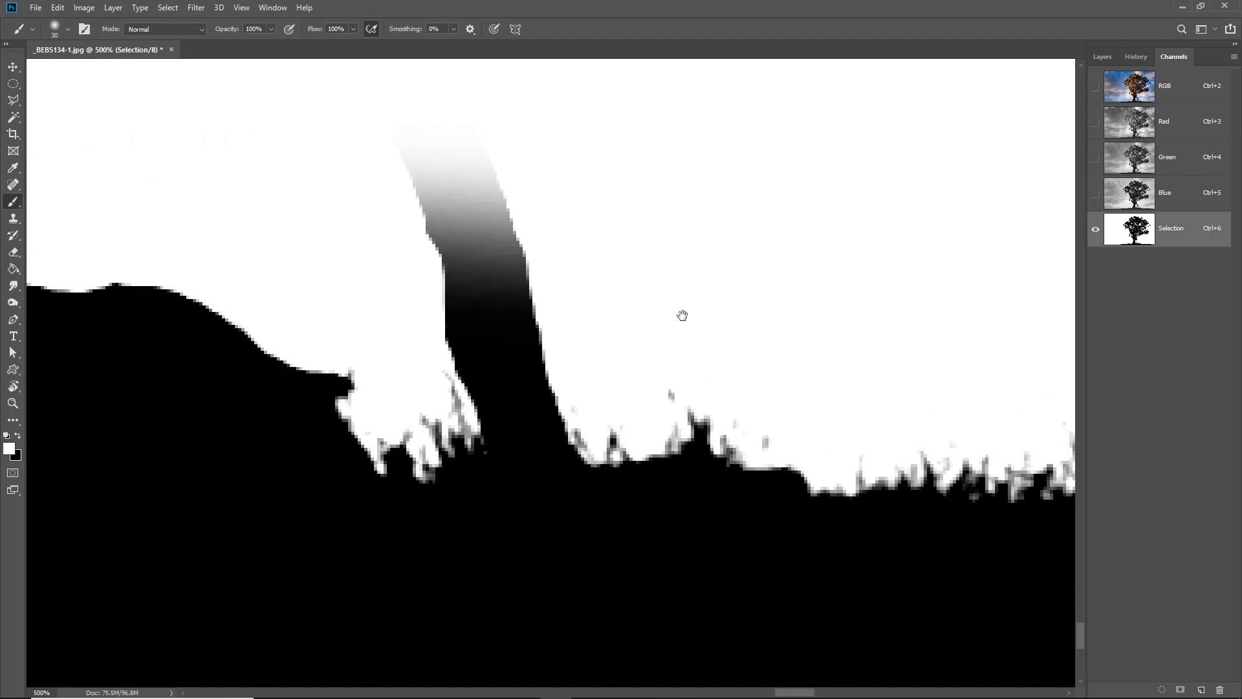
{"action": "mouse_move", "coordinate": [604, 388]}
{"action": "left_mouse_down"}
{"action": "mouse_move", "coordinate": [507, 390]}
{"action": "mouse_move", "coordinate": [586, 389]}
{"action": "mouse_move", "coordinate": [412, 343]}
{"action": "mouse_move", "coordinate": [427, 274]}
{"action": "mouse_move", "coordinate": [578, 213]}
{"action": "mouse_move", "coordinate": [382, 120]}
{"action": "mouse_move", "coordinate": [512, 77]}
{"action": "mouse_move", "coordinate": [416, 157]}
{"action": "mouse_move", "coordinate": [457, 330]}
{"action": "left_mouse_up"}
{"action": "mouse_move", "coordinate": [576, 391]}
{"action": "left_mouse_down"}
{"action": "mouse_move", "coordinate": [377, 219]}
{"action": "mouse_move", "coordinate": [790, 353]}
{"action": "left_mouse_up"}
{"action": "left_click_drag", "start_coordinate": [649, 307], "coordinate": [773, 191]}
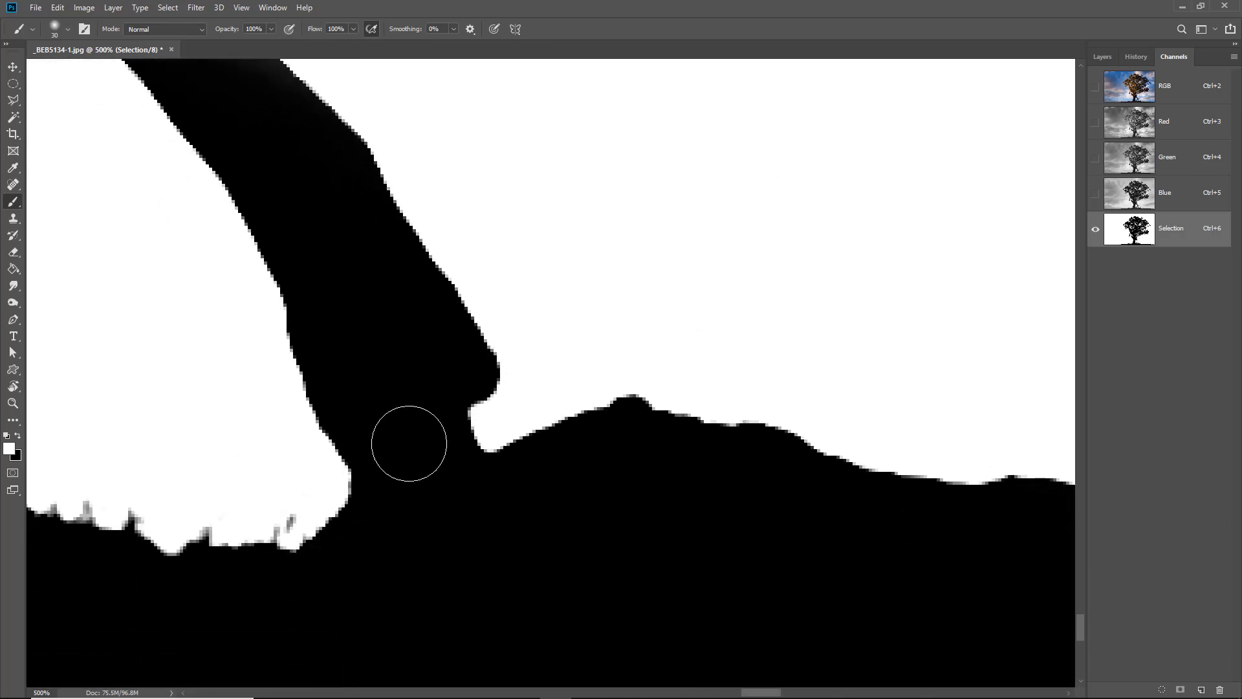
- Separate the thick branch's base from the ground with a white line along the hill's contour, starting with a 3 px brush
{"action": "key", "text": "bracketleft"}
{"action": "key", "text": "bracketleft"}
{"action": "key", "text": "bracketleft"}
{"action": "left_click", "coordinate": [415, 489], "text": "shift"}
{"action": "left_click", "coordinate": [354, 509], "text": "shift"}
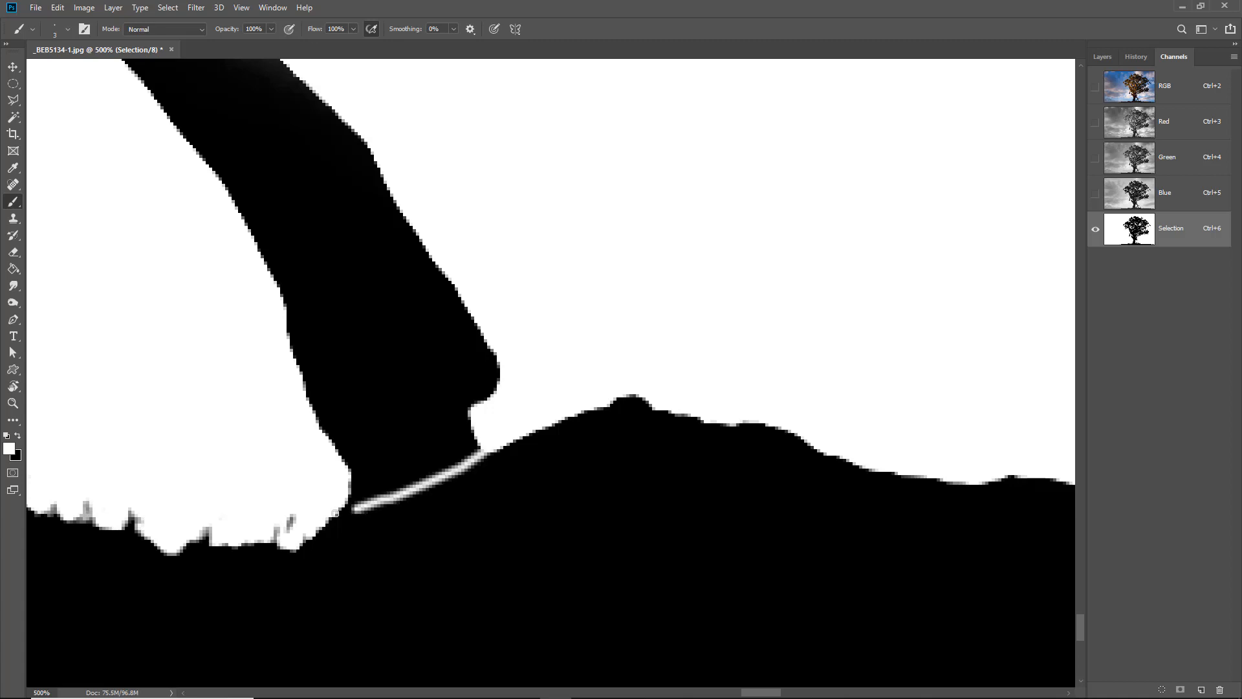
{"action": "mouse_move", "coordinate": [348, 504]}
{"action": "left_mouse_down"}
{"action": "mouse_move", "coordinate": [488, 443]}
{"action": "mouse_move", "coordinate": [438, 469]}
{"action": "mouse_move", "coordinate": [468, 458]}
{"action": "left_mouse_up"}
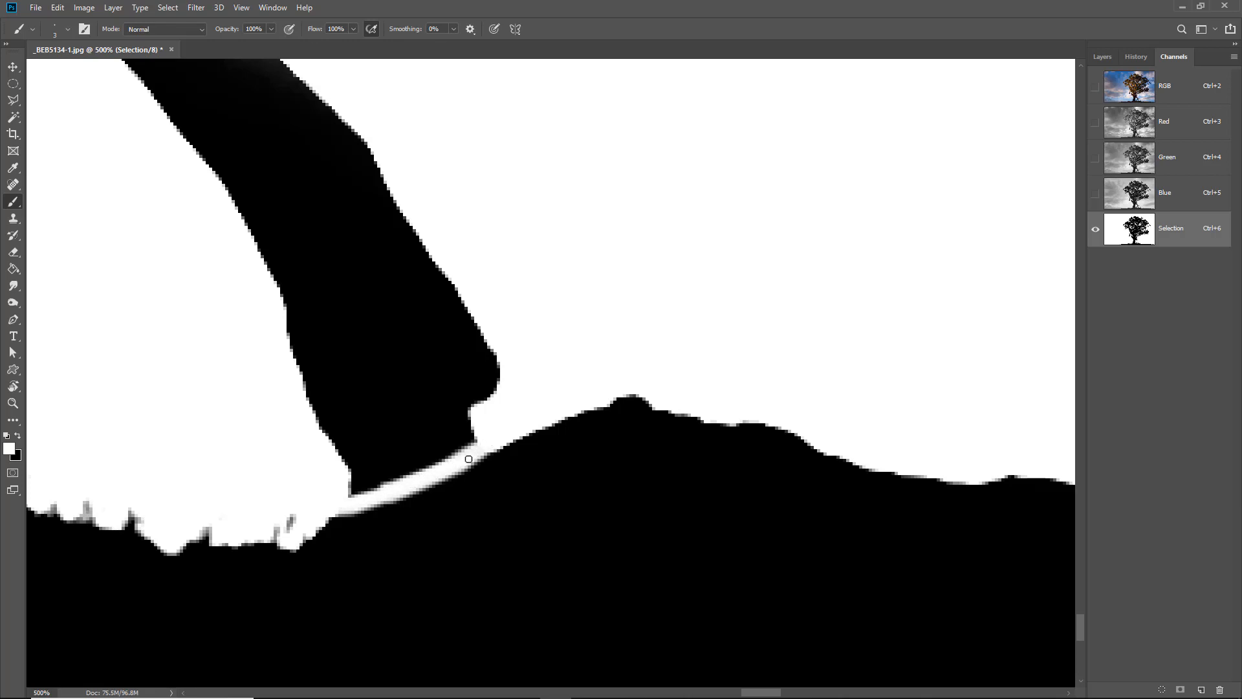
{"action": "mouse_move", "coordinate": [344, 511]}
{"action": "left_mouse_down"}
{"action": "mouse_move", "coordinate": [454, 461]}
{"action": "mouse_move", "coordinate": [362, 480]}
{"action": "mouse_move", "coordinate": [441, 454]}
{"action": "mouse_move", "coordinate": [426, 450]}
{"action": "mouse_move", "coordinate": [327, 484]}
{"action": "mouse_move", "coordinate": [371, 446]}
{"action": "left_mouse_up"}
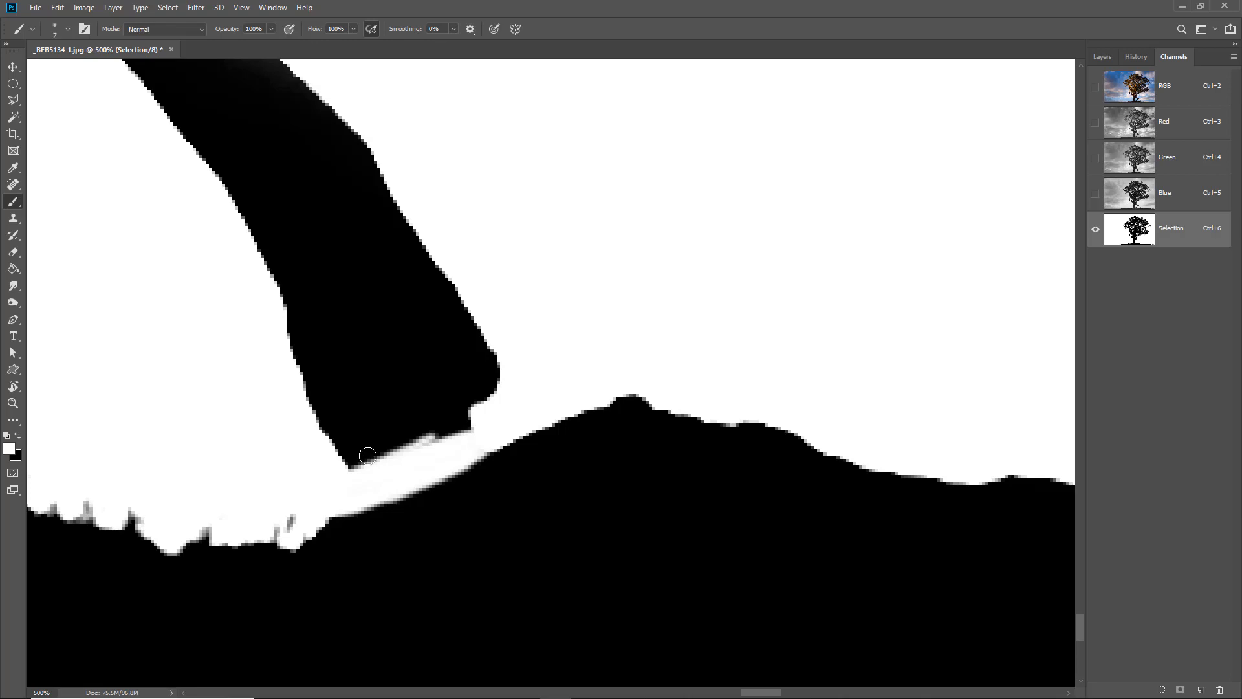
- Enlarge the white brush to 20 px and paint away the lower part of the thick branch above the ground
{"action": "key", "text": "bracketright"}
{"action": "key", "text": "bracketright"}
{"action": "mouse_move", "coordinate": [408, 450]}
{"action": "left_mouse_down"}
{"action": "mouse_move", "coordinate": [354, 451]}
{"action": "mouse_move", "coordinate": [503, 389]}
{"action": "mouse_move", "coordinate": [549, 353]}
{"action": "mouse_move", "coordinate": [457, 360]}
{"action": "mouse_move", "coordinate": [494, 301]}
{"action": "mouse_move", "coordinate": [188, 332]}
{"action": "mouse_move", "coordinate": [198, 303]}
{"action": "mouse_move", "coordinate": [544, 274]}
{"action": "mouse_move", "coordinate": [446, 242]}
{"action": "mouse_move", "coordinate": [180, 248]}
{"action": "mouse_move", "coordinate": [309, 139]}
{"action": "mouse_move", "coordinate": [291, 104]}
{"action": "mouse_move", "coordinate": [229, 136]}
{"action": "mouse_move", "coordinate": [396, 136]}
{"action": "mouse_move", "coordinate": [194, 81]}
{"action": "left_mouse_up"}
{"action": "left_click_drag", "start_coordinate": [216, 181], "coordinate": [565, 438]}
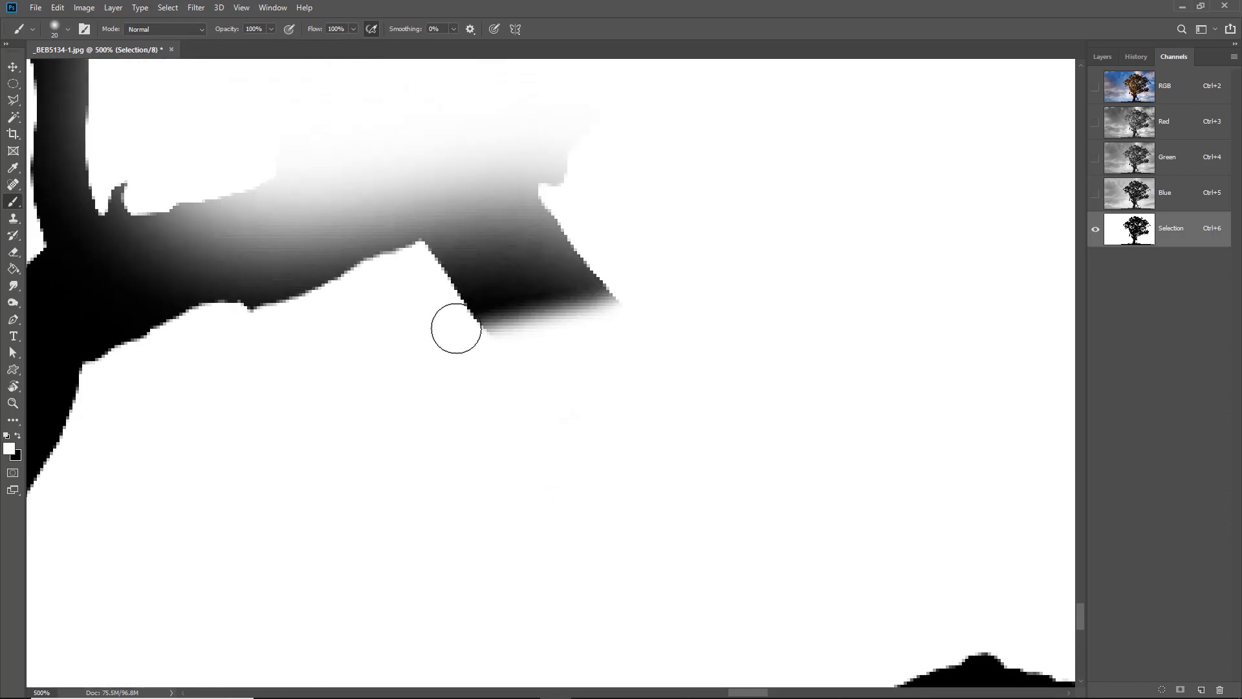
{"action": "mouse_move", "coordinate": [454, 327]}
{"action": "left_mouse_down"}
{"action": "mouse_move", "coordinate": [417, 302]}
{"action": "mouse_move", "coordinate": [398, 264]}
{"action": "mouse_move", "coordinate": [525, 176]}
{"action": "mouse_move", "coordinate": [482, 117]}
{"action": "mouse_move", "coordinate": [247, 230]}
{"action": "mouse_move", "coordinate": [286, 144]}
{"action": "mouse_move", "coordinate": [303, 240]}
{"action": "mouse_move", "coordinate": [338, 304]}
{"action": "mouse_move", "coordinate": [563, 245]}
{"action": "mouse_move", "coordinate": [360, 294]}
{"action": "left_mouse_up"}
{"action": "left_click_drag", "start_coordinate": [343, 398], "coordinate": [823, 227]}
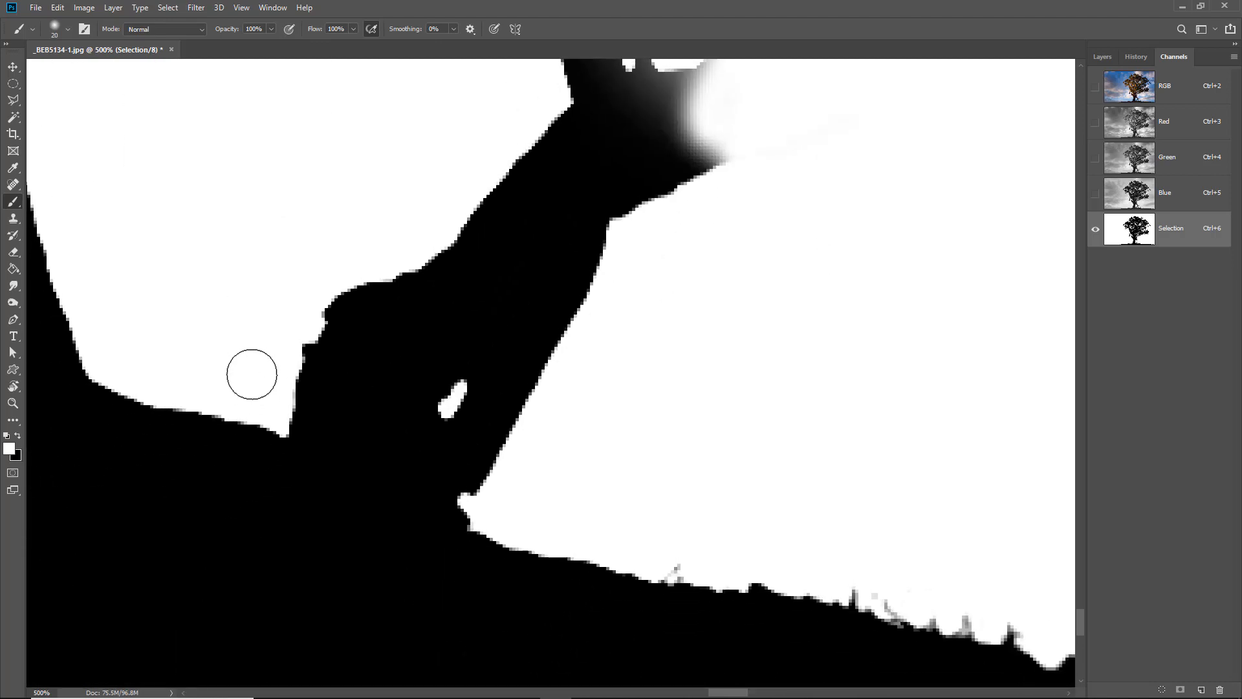
- Separate the base of the branch nearest the trunk from the ground with a 3 px white line along the slope, then widen it
{"action": "key", "text": "bracketleft"}
{"action": "key", "text": "bracketleft"}
{"action": "key", "text": "ctrl+0"}
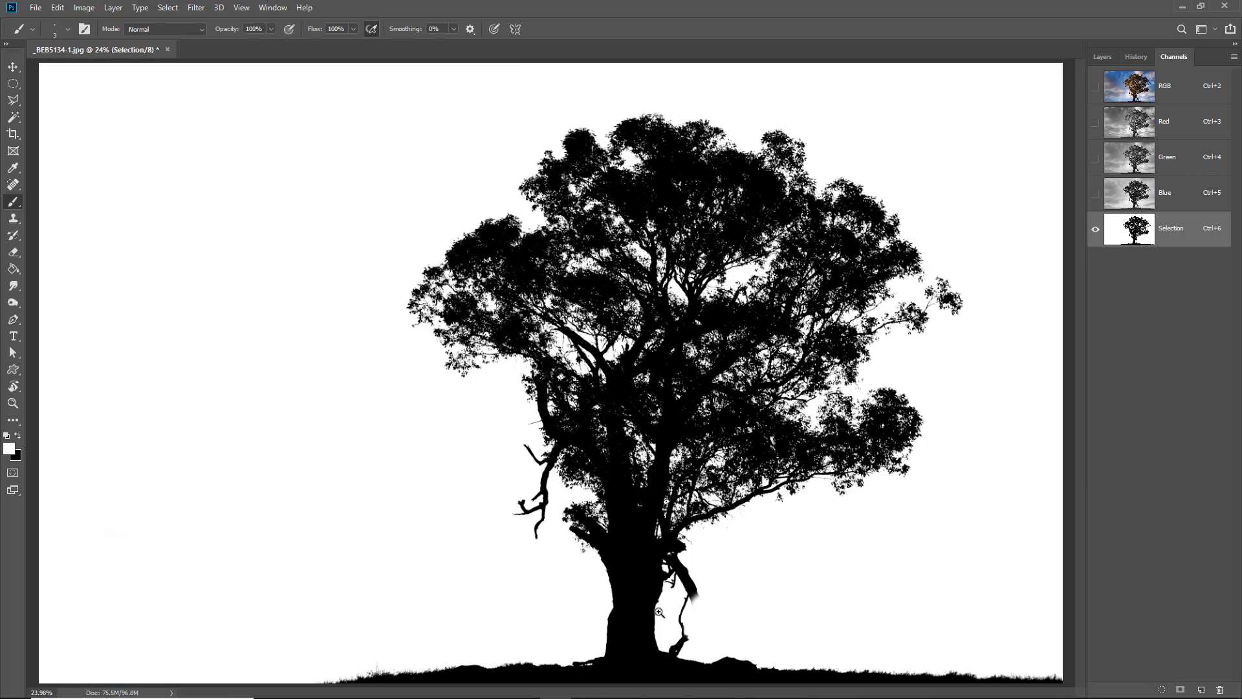
{"action": "left_click_drag", "start_coordinate": [644, 594], "coordinate": [722, 667]}
{"action": "left_click", "coordinate": [423, 573], "text": "ctrl"}
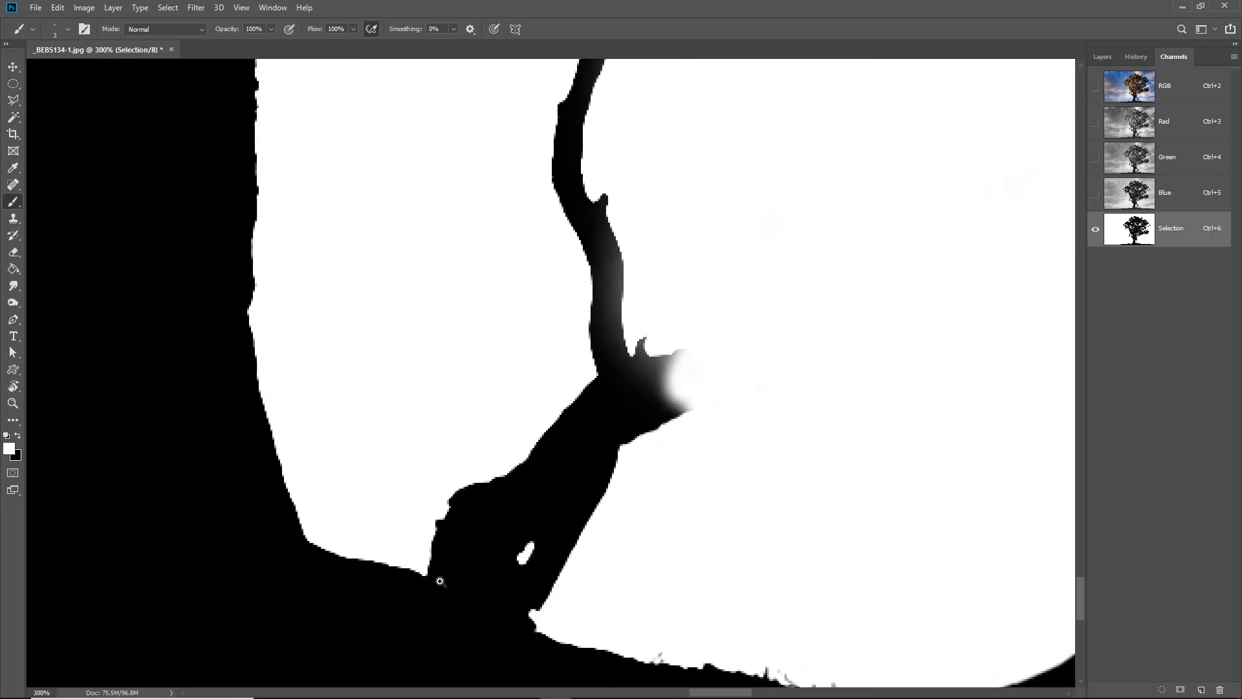
{"action": "left_click", "coordinate": [438, 581], "text": "ctrl"}
{"action": "left_click", "coordinate": [444, 590], "text": "ctrl"}
{"action": "left_click_drag", "start_coordinate": [461, 543], "coordinate": [451, 357]}
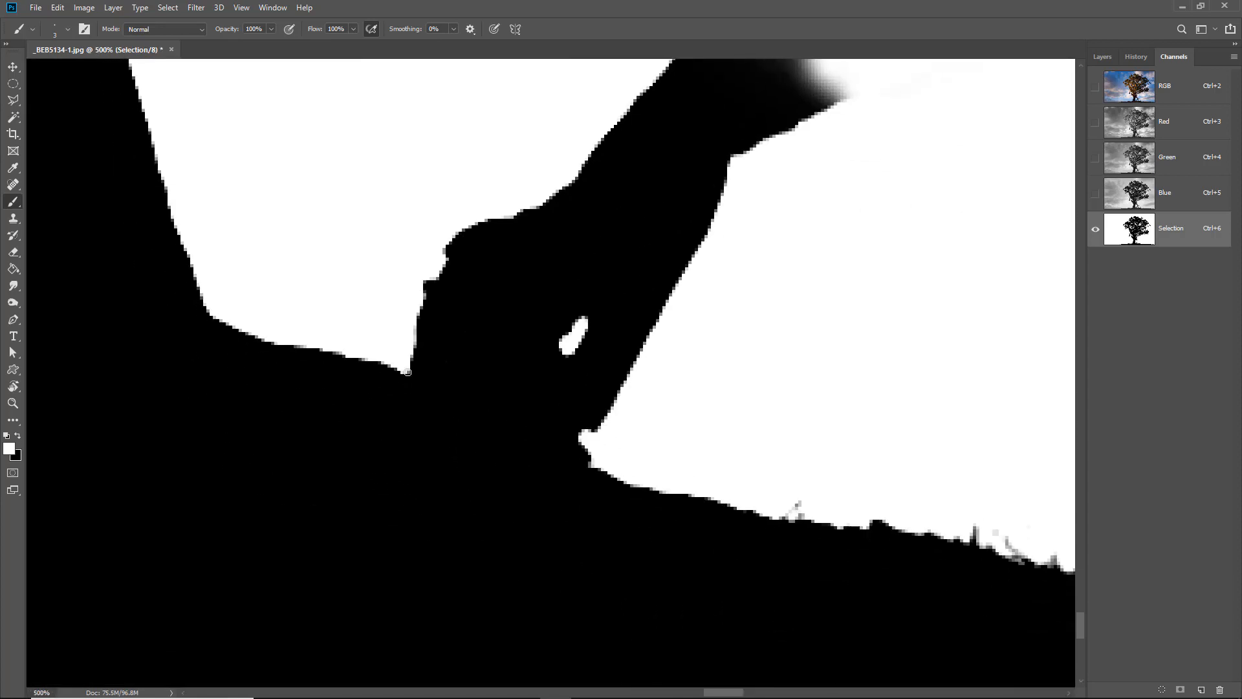
{"action": "left_click_drag", "start_coordinate": [409, 370], "coordinate": [457, 399]}
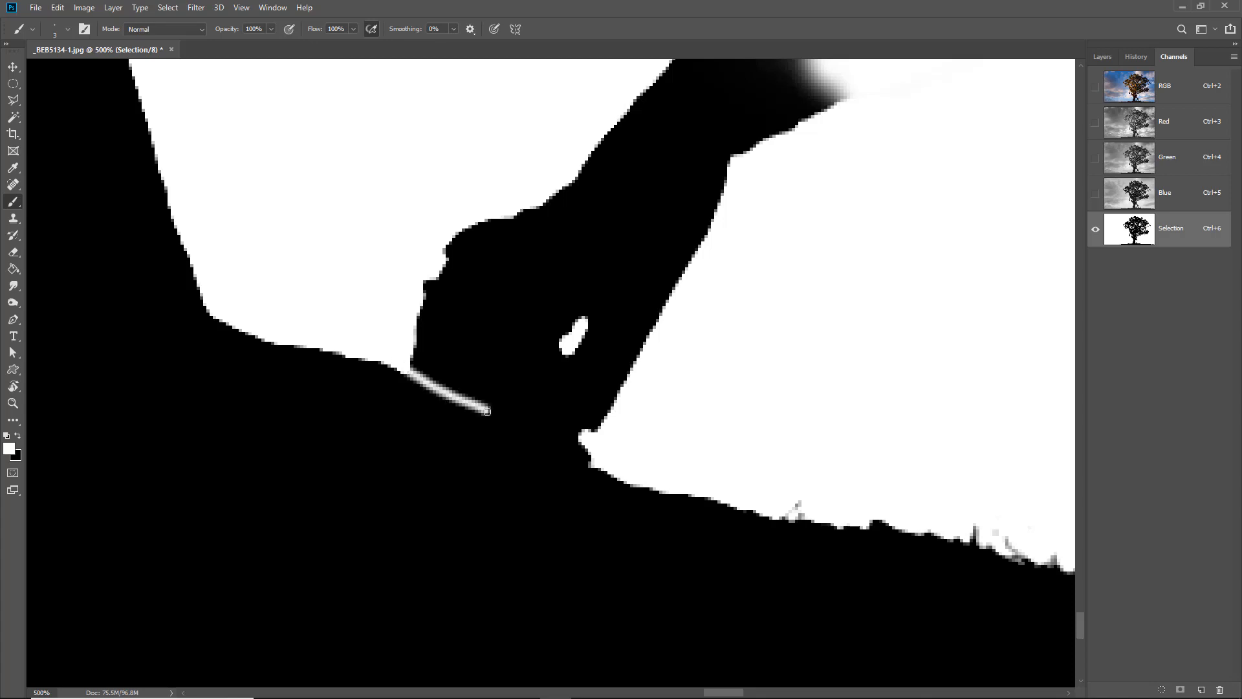
{"action": "left_click_drag", "start_coordinate": [517, 425], "coordinate": [546, 440]}
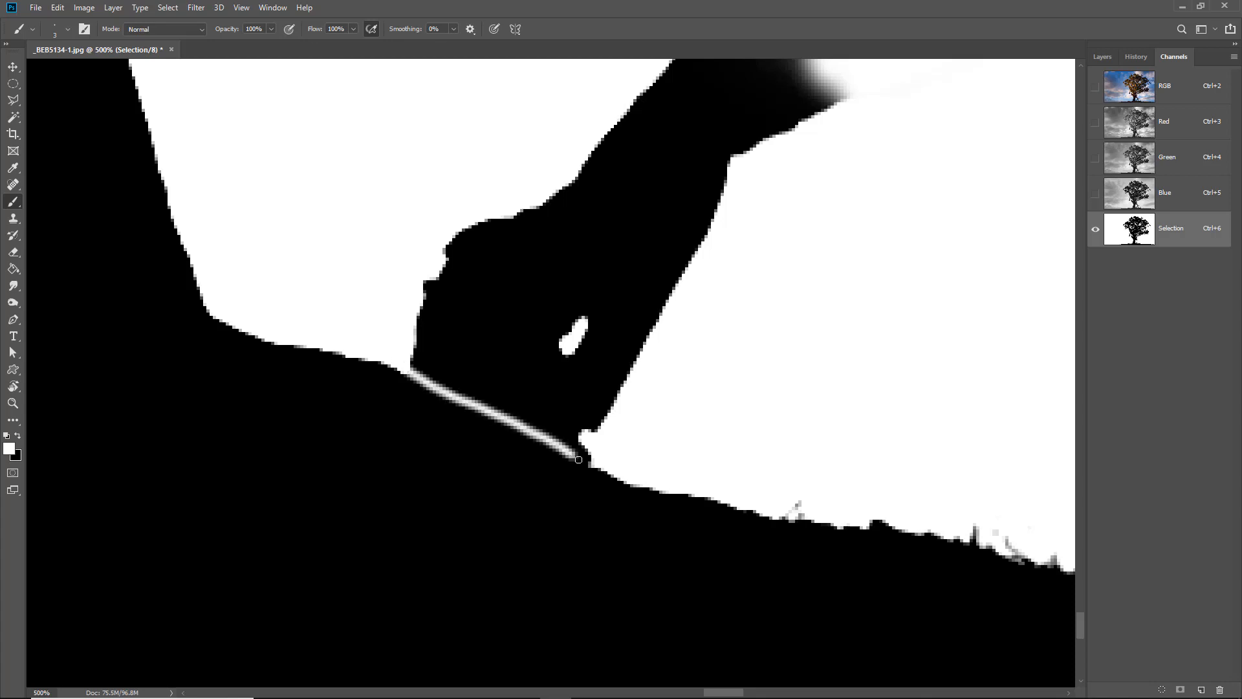
{"action": "mouse_move", "coordinate": [404, 360]}
{"action": "left_mouse_down"}
{"action": "mouse_move", "coordinate": [610, 472]}
{"action": "mouse_move", "coordinate": [511, 408]}
{"action": "mouse_move", "coordinate": [595, 455]}
{"action": "mouse_move", "coordinate": [544, 428]}
{"action": "mouse_move", "coordinate": [592, 428]}
{"action": "left_mouse_up"}
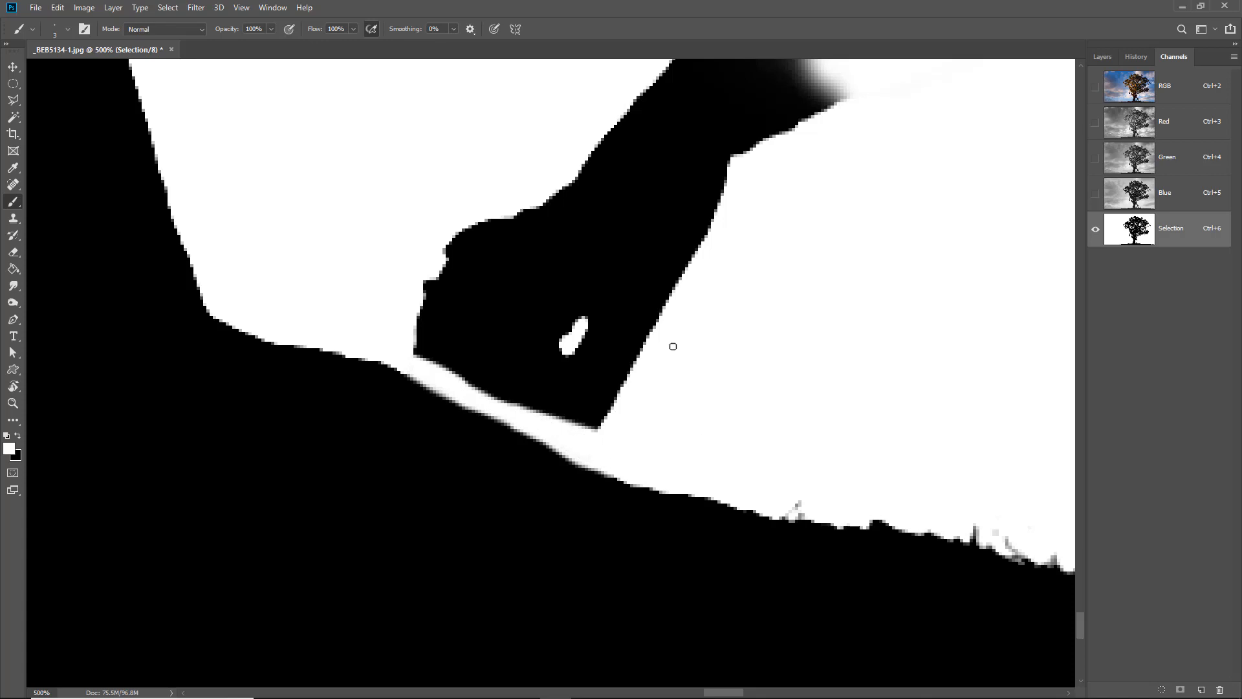
- Paint away the branch nearest the trunk and the thin branches above it with a 25 px white brush
{"action": "left_click_drag", "start_coordinate": [748, 307], "coordinate": [703, 432]}
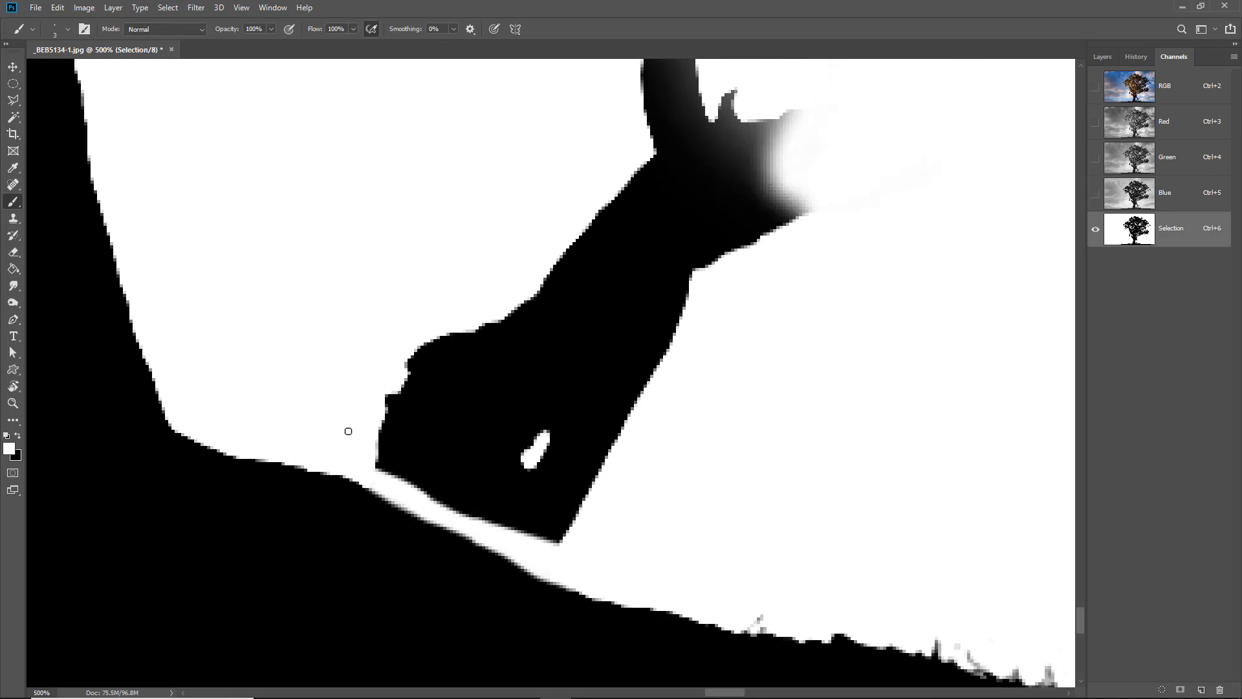
{"action": "key", "text": "bracketright"}
{"action": "key", "text": "bracketright"}
{"action": "key", "text": "bracketright"}
{"action": "key", "text": "bracketright"}
{"action": "key", "text": "bracketleft"}
{"action": "key", "text": "bracketleft"}
{"action": "mouse_move", "coordinate": [392, 426]}
{"action": "left_mouse_down"}
{"action": "mouse_move", "coordinate": [427, 443]}
{"action": "mouse_move", "coordinate": [369, 427]}
{"action": "mouse_move", "coordinate": [516, 493]}
{"action": "mouse_move", "coordinate": [535, 515]}
{"action": "mouse_move", "coordinate": [448, 449]}
{"action": "mouse_move", "coordinate": [669, 414]}
{"action": "mouse_move", "coordinate": [488, 338]}
{"action": "mouse_move", "coordinate": [521, 319]}
{"action": "mouse_move", "coordinate": [457, 318]}
{"action": "mouse_move", "coordinate": [488, 233]}
{"action": "mouse_move", "coordinate": [571, 224]}
{"action": "mouse_move", "coordinate": [748, 92]}
{"action": "mouse_move", "coordinate": [669, 76]}
{"action": "left_mouse_up"}
{"action": "mouse_move", "coordinate": [679, 255]}
{"action": "left_mouse_down"}
{"action": "mouse_move", "coordinate": [645, 340]}
{"action": "mouse_move", "coordinate": [601, 397]}
{"action": "left_mouse_up"}
{"action": "mouse_move", "coordinate": [768, 327]}
{"action": "left_mouse_down"}
{"action": "mouse_move", "coordinate": [587, 233]}
{"action": "mouse_move", "coordinate": [604, 230]}
{"action": "mouse_move", "coordinate": [674, 130]}
{"action": "mouse_move", "coordinate": [585, 152]}
{"action": "mouse_move", "coordinate": [573, 297]}
{"action": "mouse_move", "coordinate": [601, 557]}
{"action": "left_mouse_up"}
{"action": "mouse_move", "coordinate": [515, 449]}
{"action": "left_mouse_down"}
{"action": "mouse_move", "coordinate": [600, 607]}
{"action": "mouse_move", "coordinate": [564, 381]}
{"action": "mouse_move", "coordinate": [628, 133]}
{"action": "mouse_move", "coordinate": [516, 418]}
{"action": "mouse_move", "coordinate": [618, 150]}
{"action": "mouse_move", "coordinate": [658, 207]}
{"action": "mouse_move", "coordinate": [545, 515]}
{"action": "mouse_move", "coordinate": [430, 627]}
{"action": "left_mouse_up"}
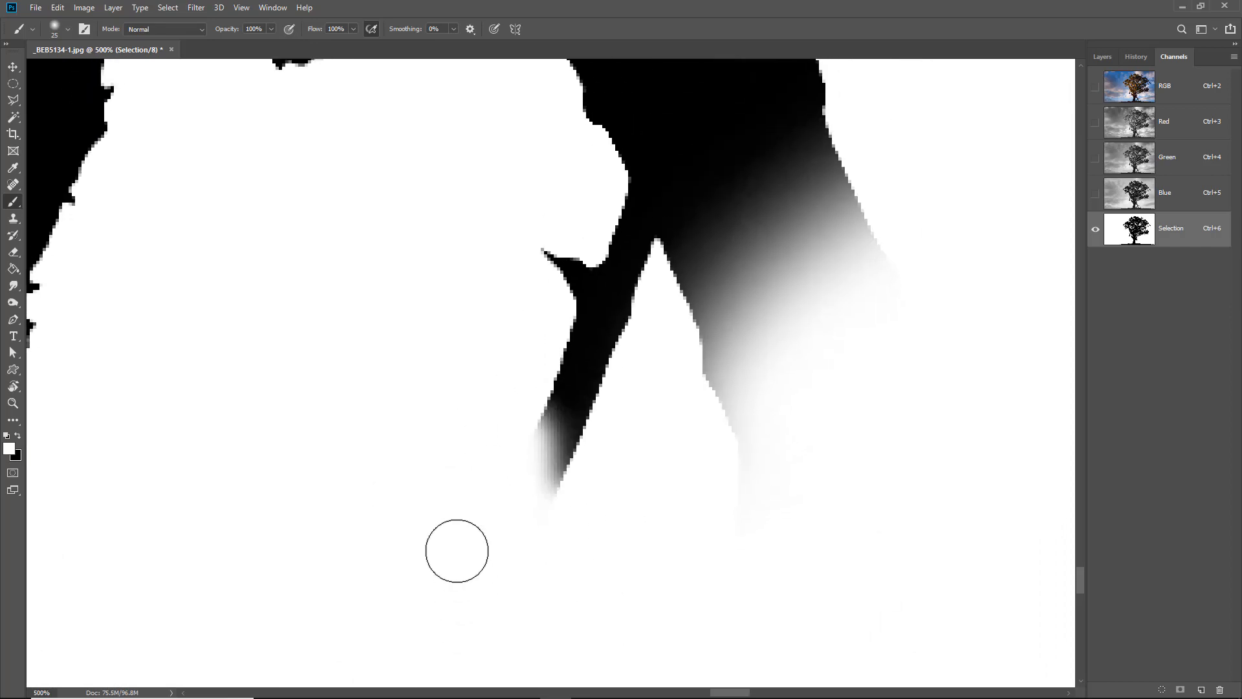
{"action": "mouse_move", "coordinate": [756, 430]}
{"action": "left_mouse_down"}
{"action": "mouse_move", "coordinate": [695, 368]}
{"action": "mouse_move", "coordinate": [679, 274]}
{"action": "mouse_move", "coordinate": [715, 186]}
{"action": "mouse_move", "coordinate": [776, 187]}
{"action": "mouse_move", "coordinate": [869, 132]}
{"action": "mouse_move", "coordinate": [602, 84]}
{"action": "left_mouse_up"}
{"action": "mouse_move", "coordinate": [550, 350]}
{"action": "left_mouse_down"}
{"action": "mouse_move", "coordinate": [510, 471]}
{"action": "mouse_move", "coordinate": [527, 554]}
{"action": "left_mouse_up"}
{"action": "mouse_move", "coordinate": [448, 485]}
{"action": "left_mouse_down"}
{"action": "mouse_move", "coordinate": [771, 394]}
{"action": "mouse_move", "coordinate": [837, 392]}
{"action": "mouse_move", "coordinate": [793, 317]}
{"action": "mouse_move", "coordinate": [436, 375]}
{"action": "mouse_move", "coordinate": [446, 328]}
{"action": "mouse_move", "coordinate": [314, 306]}
{"action": "mouse_move", "coordinate": [281, 279]}
{"action": "mouse_move", "coordinate": [384, 223]}
{"action": "mouse_move", "coordinate": [420, 177]}
{"action": "mouse_move", "coordinate": [384, 242]}
{"action": "mouse_move", "coordinate": [244, 234]}
{"action": "mouse_move", "coordinate": [307, 242]}
{"action": "mouse_move", "coordinate": [264, 370]}
{"action": "mouse_move", "coordinate": [194, 463]}
{"action": "left_mouse_up"}
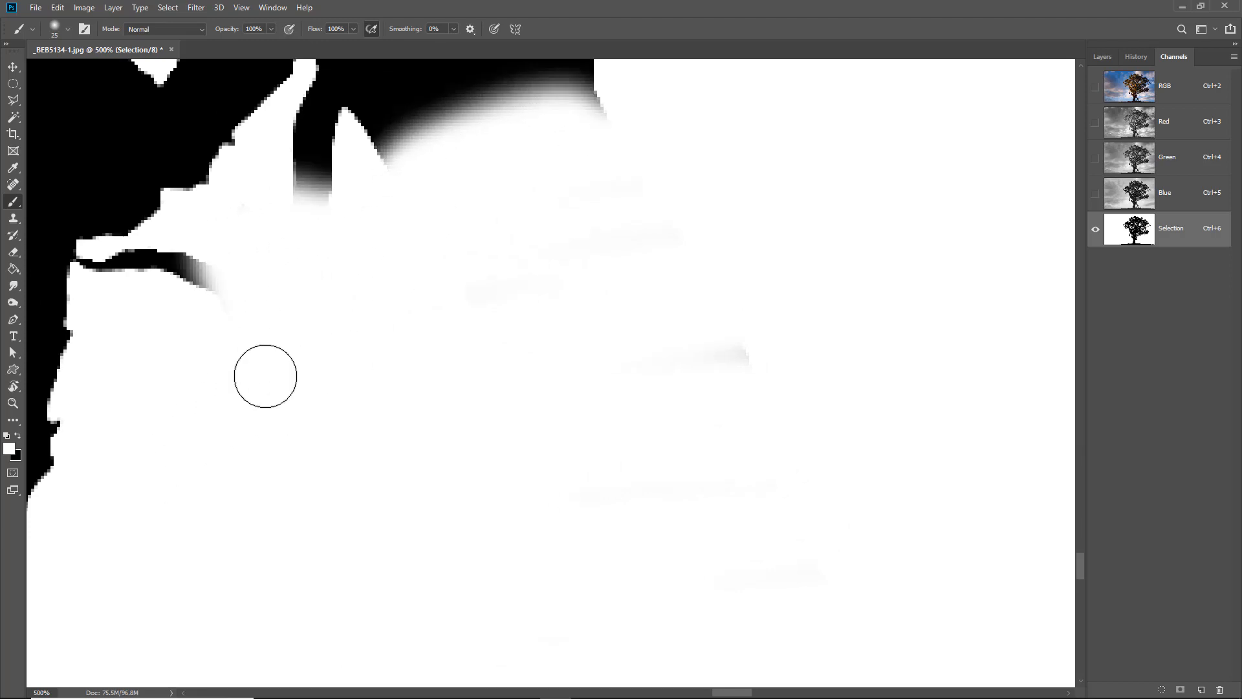
{"action": "mouse_move", "coordinate": [263, 374]}
{"action": "left_mouse_down"}
{"action": "mouse_move", "coordinate": [332, 582]}
{"action": "mouse_move", "coordinate": [352, 592]}
{"action": "mouse_move", "coordinate": [612, 537]}
{"action": "mouse_move", "coordinate": [612, 614]}
{"action": "left_mouse_up"}
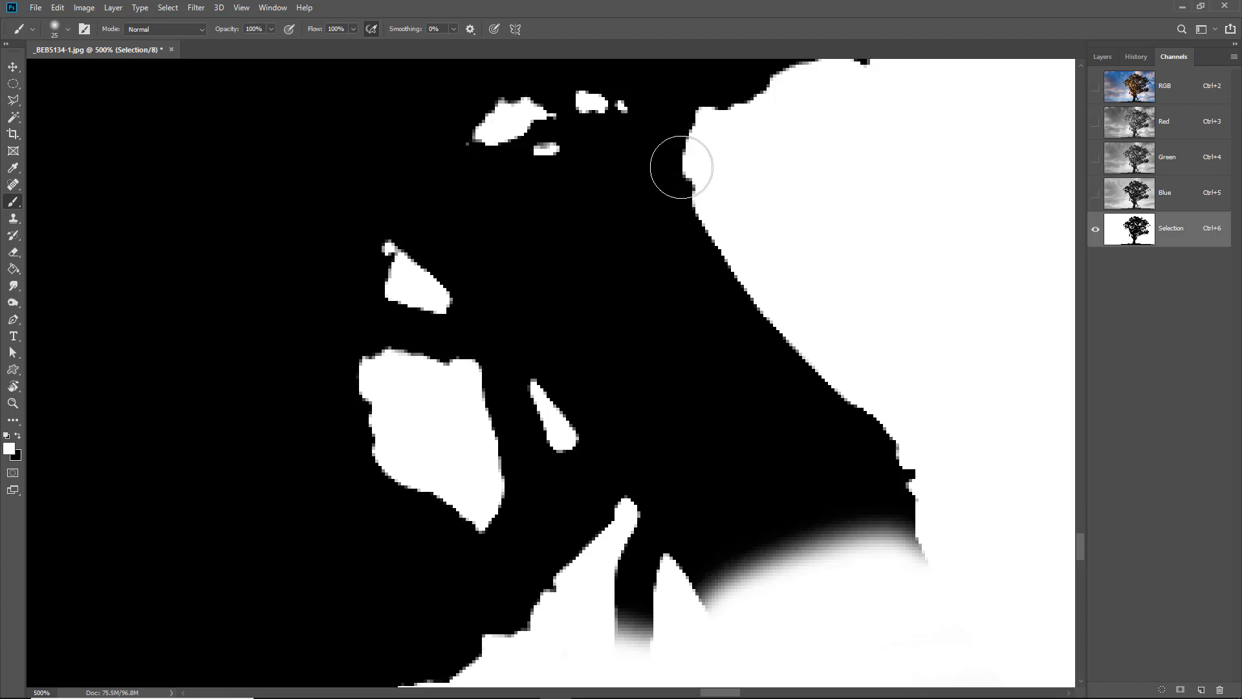
- Outline the trunk edge in white with a 4 px brush where the broken branch joins, and paint out the remaining branch
{"action": "key", "text": "bracketright"}
{"action": "key", "text": "bracketright"}
{"action": "key", "text": "bracketright"}
{"action": "key", "text": "bracketleft"}
{"action": "key", "text": "bracketleft"}
{"action": "key", "text": "bracketleft"}
{"action": "key", "text": "bracketleft"}
{"action": "key", "text": "bracketleft"}
{"action": "key", "text": "bracketleft"}
{"action": "mouse_move", "coordinate": [695, 116]}
{"action": "left_mouse_down"}
{"action": "mouse_move", "coordinate": [508, 104]}
{"action": "mouse_move", "coordinate": [408, 204]}
{"action": "left_mouse_up"}
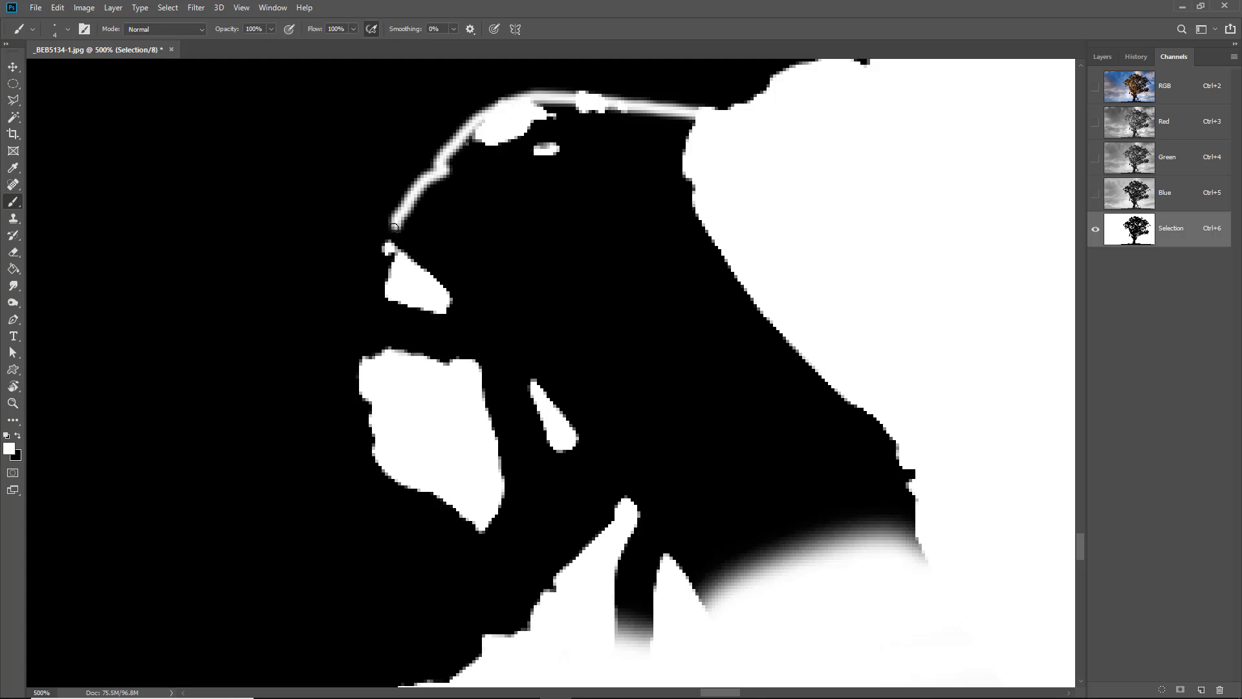
{"action": "left_click_drag", "start_coordinate": [384, 262], "coordinate": [355, 374]}
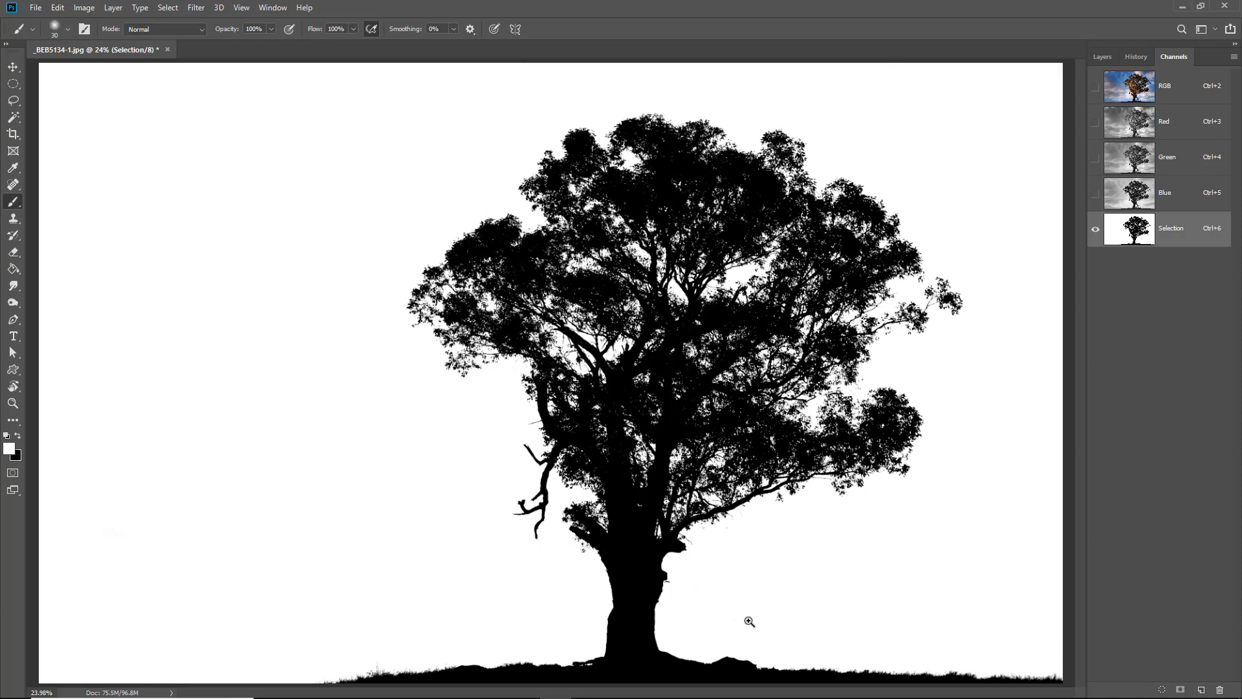
- Clone neighbouring grass over the wide smooth gap in the grass line with a 60 px Clone Stamp
{"action": "left_click_drag", "start_coordinate": [749, 621], "coordinate": [854, 676]}
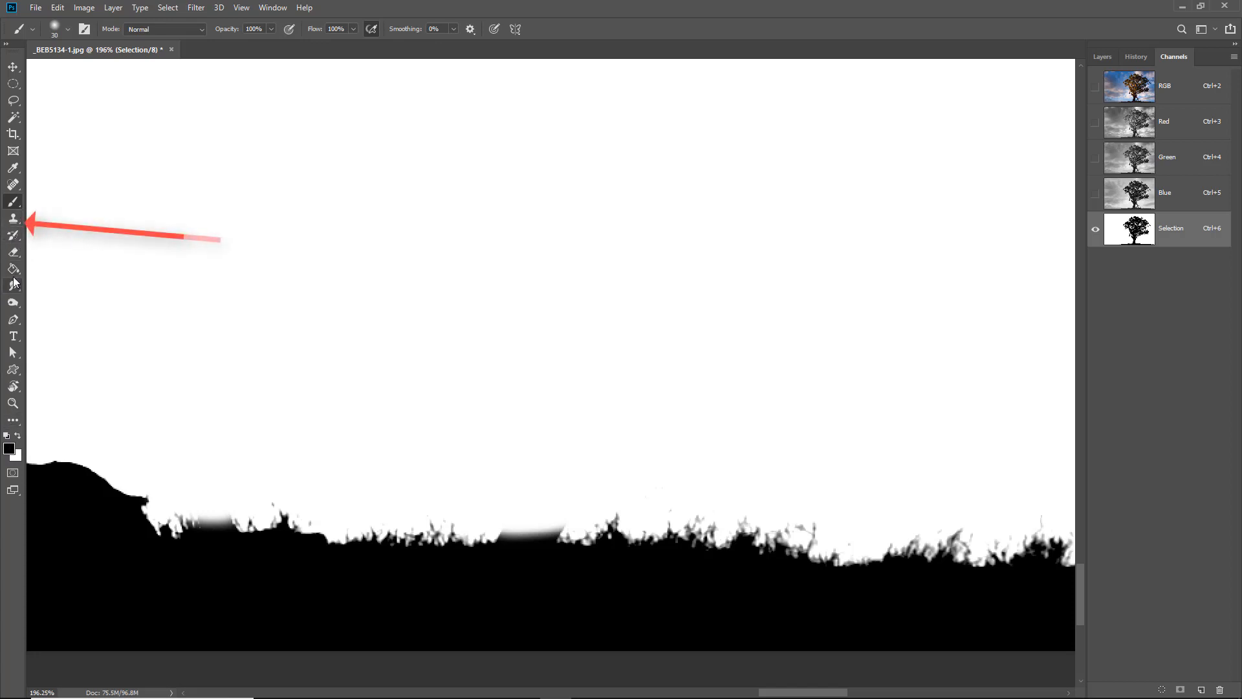
{"action": "left_click", "coordinate": [20, 224]}
{"action": "left_click", "coordinate": [58, 222]}
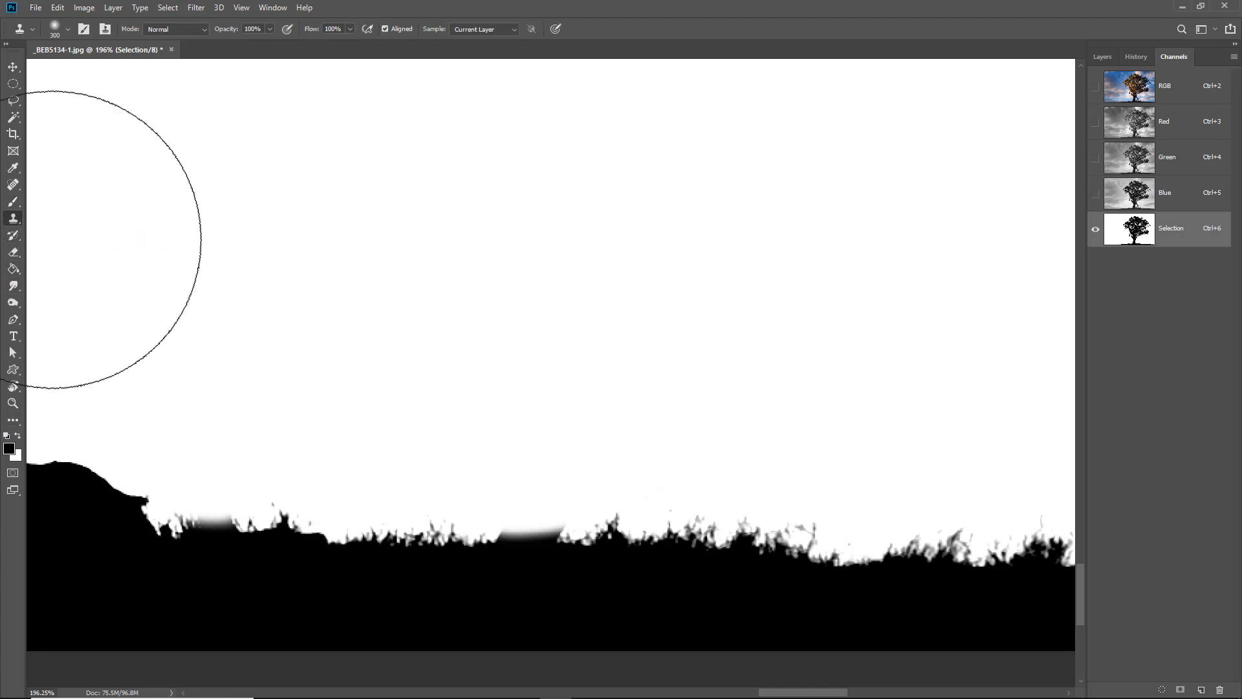
{"action": "key", "text": "bracketleft"}
{"action": "key", "text": "bracketleft"}
{"action": "key", "text": "bracketleft"}
{"action": "key", "text": "bracketleft"}
{"action": "key", "text": "bracketleft"}
{"action": "key", "text": "bracketleft"}
{"action": "key", "text": "bracketleft"}
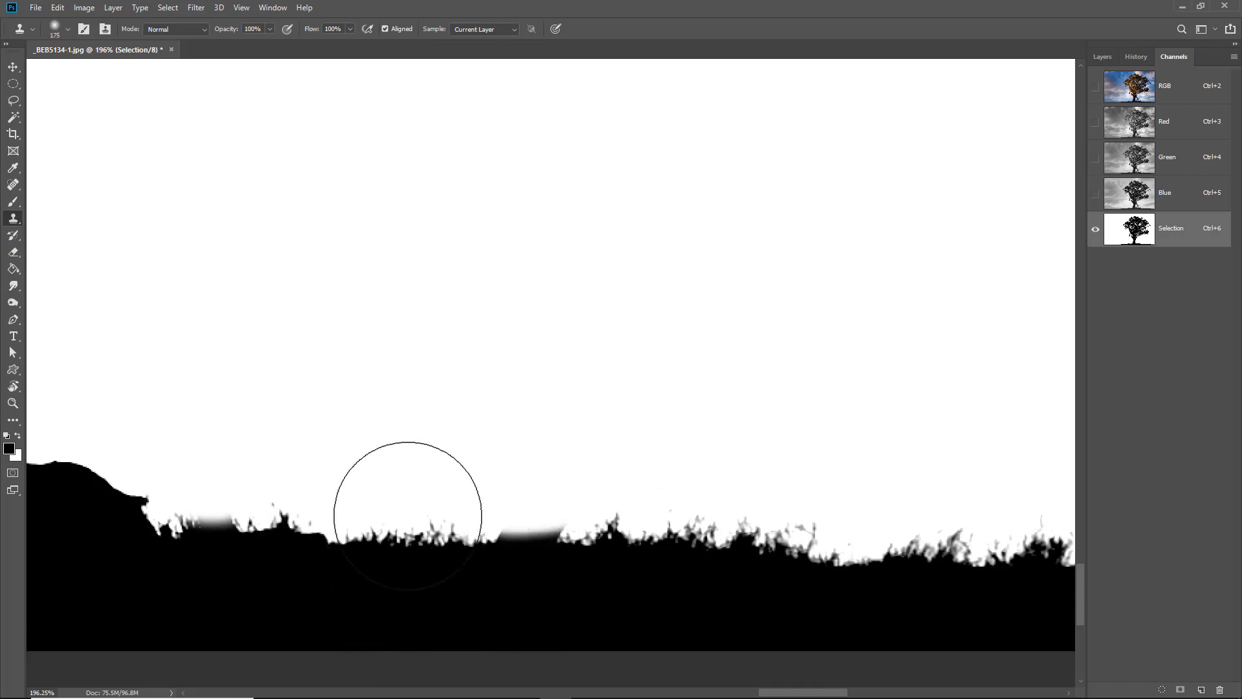
{"action": "key", "text": "bracketleft"}
{"action": "key", "text": "bracketleft"}
{"action": "key", "text": "bracketleft"}
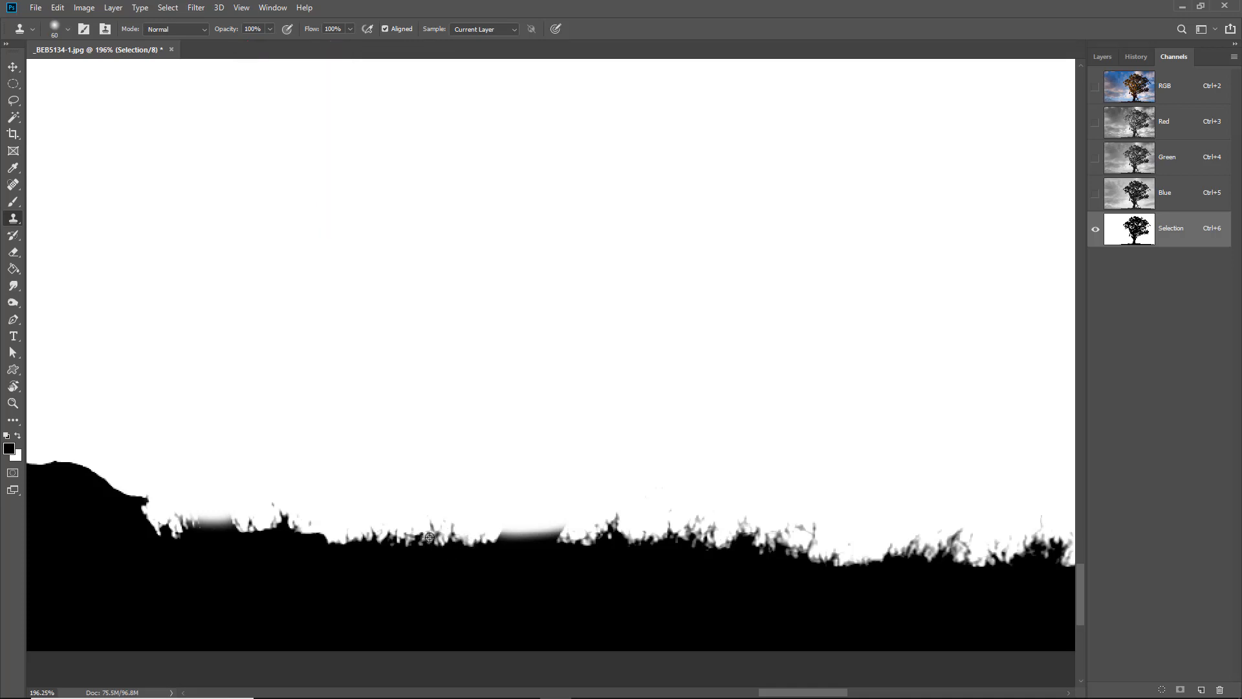
{"action": "left_click_drag", "start_coordinate": [497, 536], "coordinate": [569, 533]}
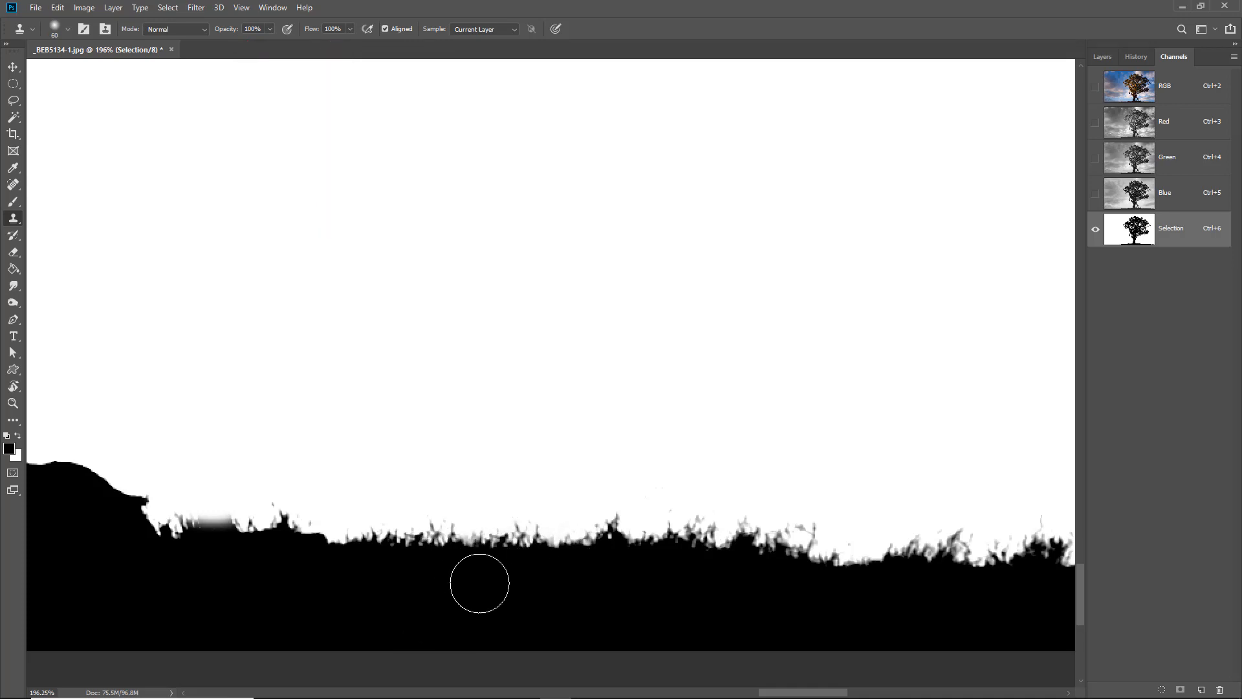
- Clone grass over the remaining blurred patch beside the mound near the trunk
{"action": "left_click_drag", "start_coordinate": [393, 584], "coordinate": [671, 588]}
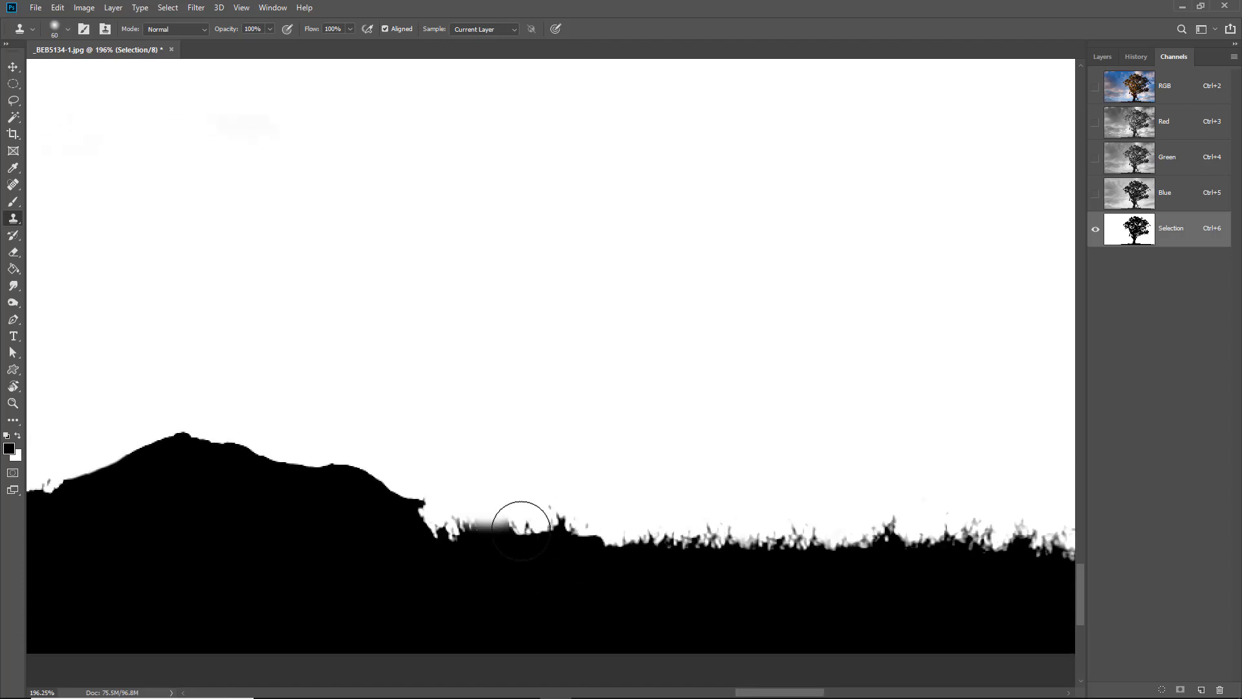
{"action": "mouse_move", "coordinate": [521, 530]}
{"action": "left_mouse_down"}
{"action": "mouse_move", "coordinate": [499, 516]}
{"action": "mouse_move", "coordinate": [446, 520]}
{"action": "left_mouse_up"}
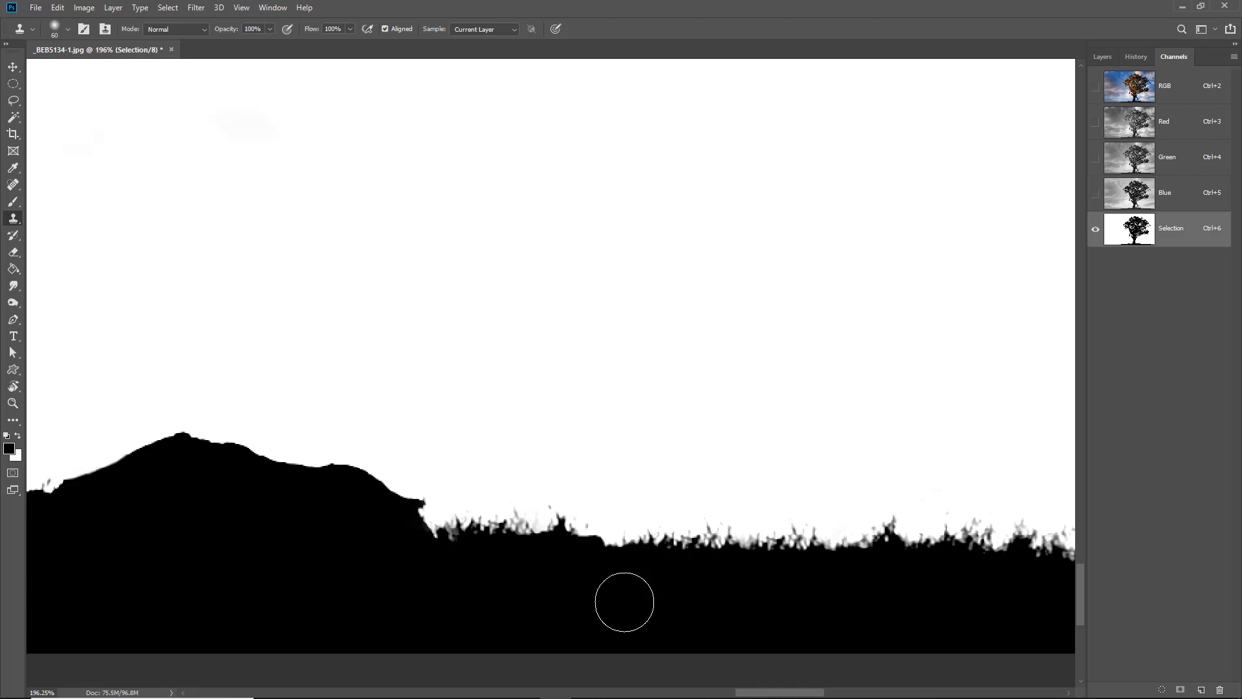
{"action": "key", "text": "ctrl+0"}
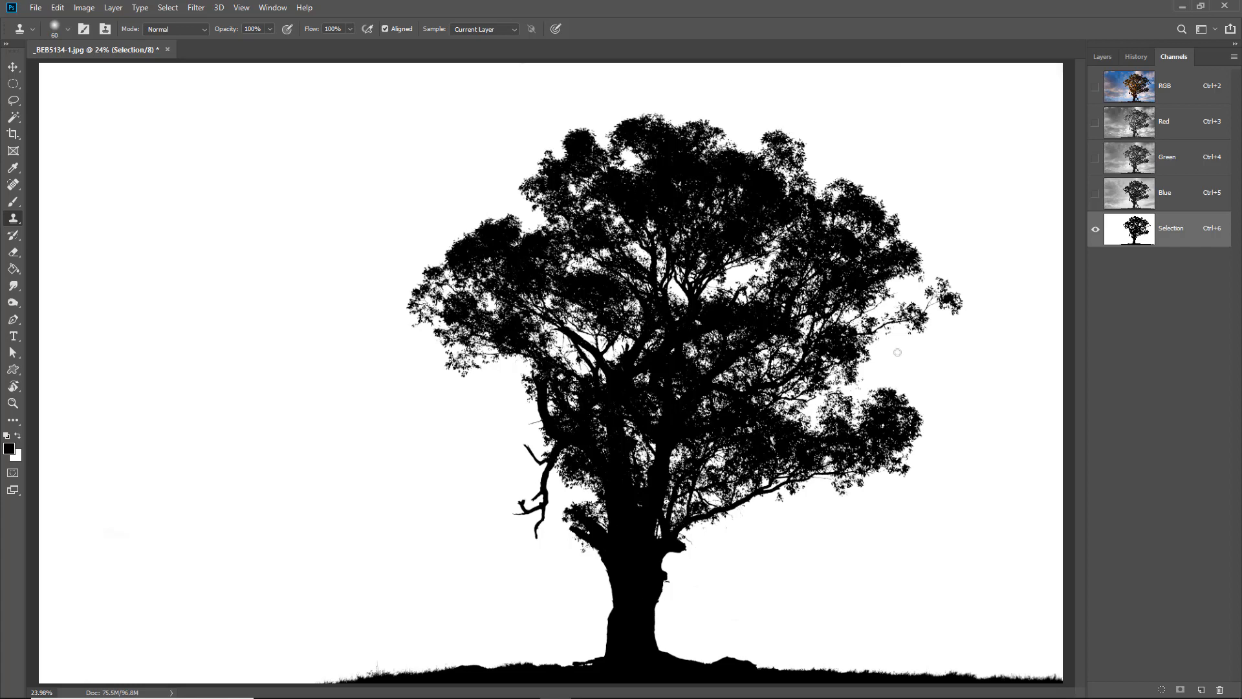
- Restore the full-colour RGB view, load the Selection channel as a selection, and return to the layers
{"action": "left_click", "coordinate": [1187, 92]}
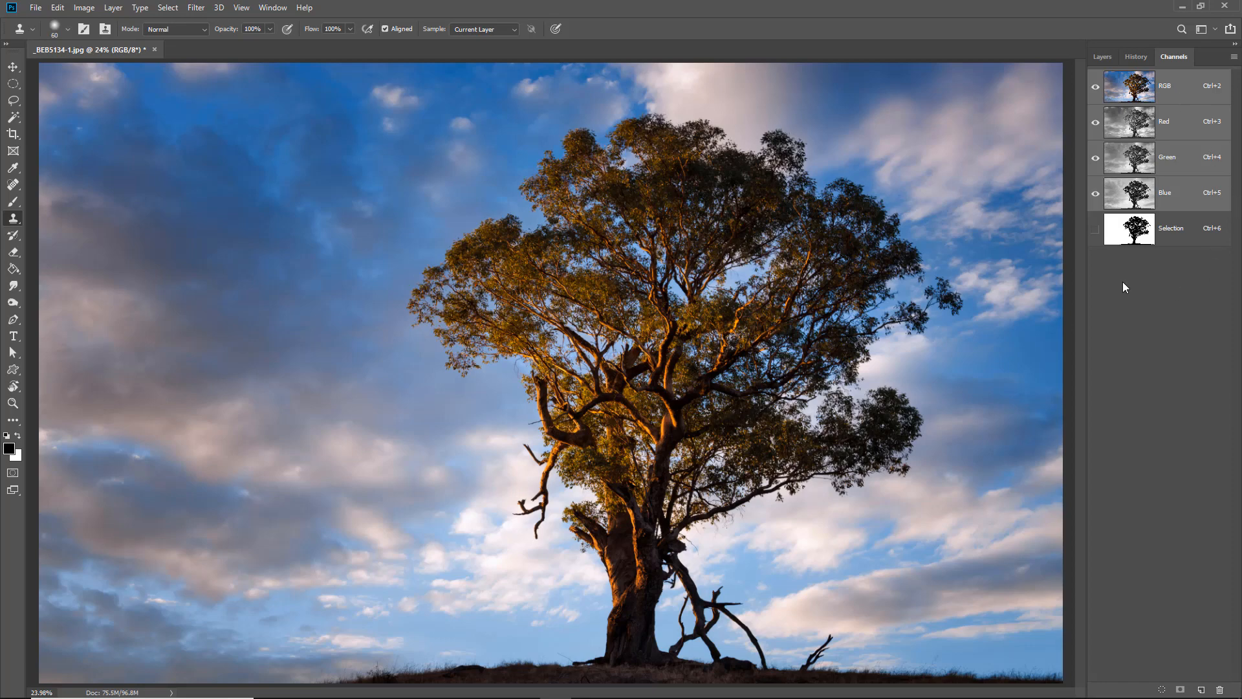
{"action": "left_click", "coordinate": [1122, 236], "text": "ctrl"}
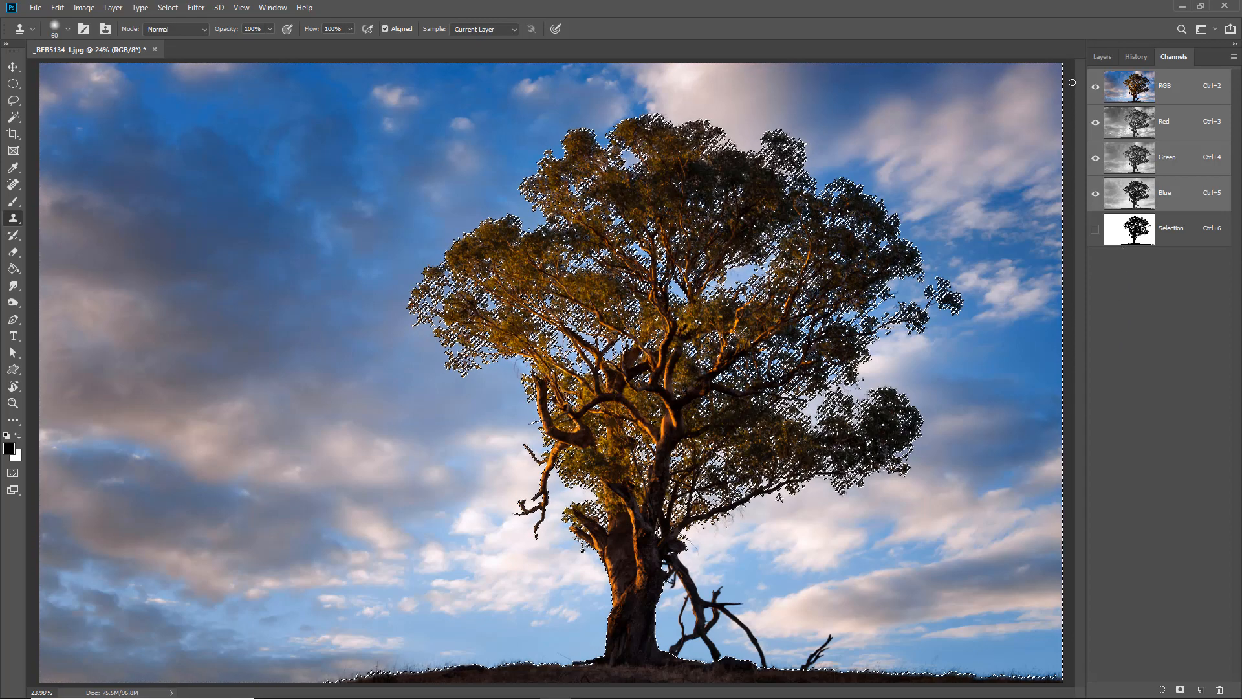
{"action": "left_click", "coordinate": [1102, 57]}
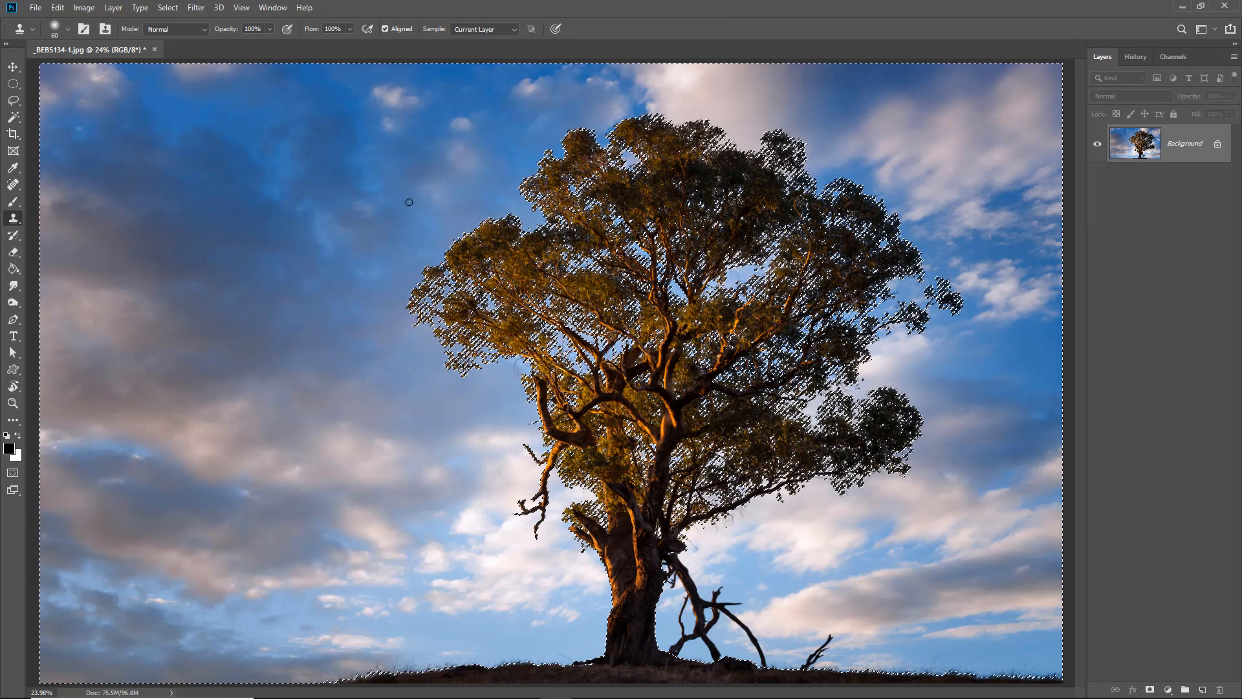
- Open the active selection in Select and Mask and set its Feather to 0 px
{"action": "left_click", "coordinate": [13, 84]}
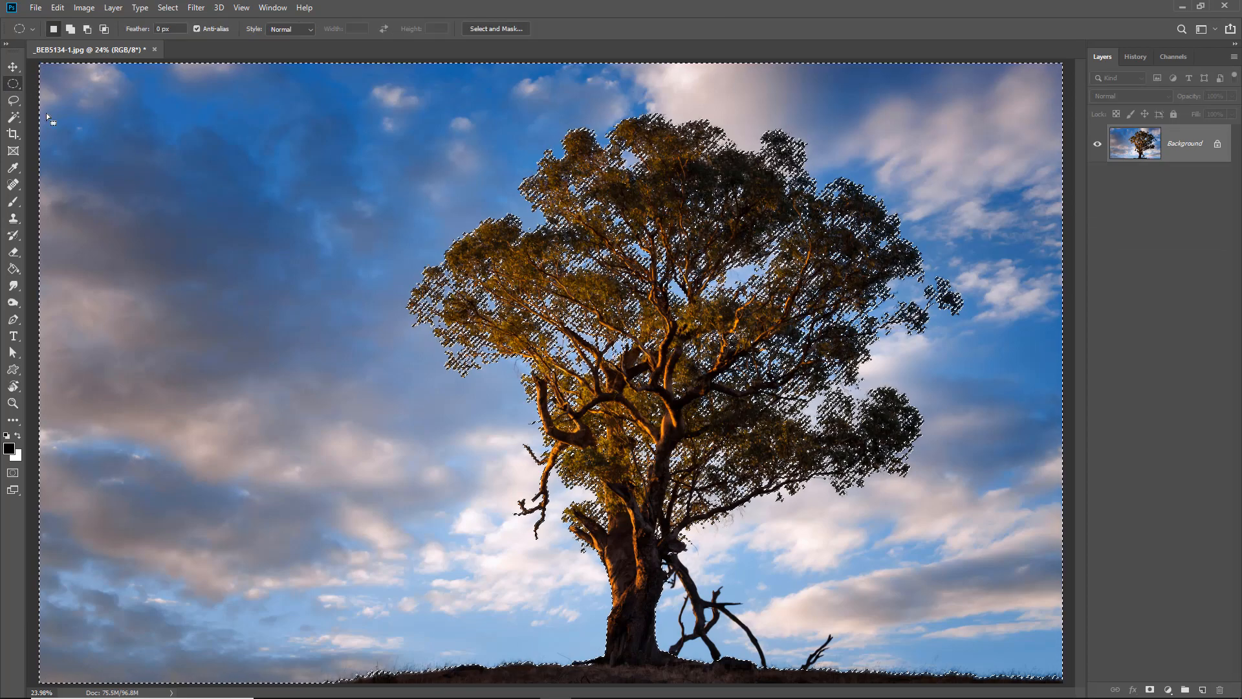
{"action": "left_click", "coordinate": [490, 29]}
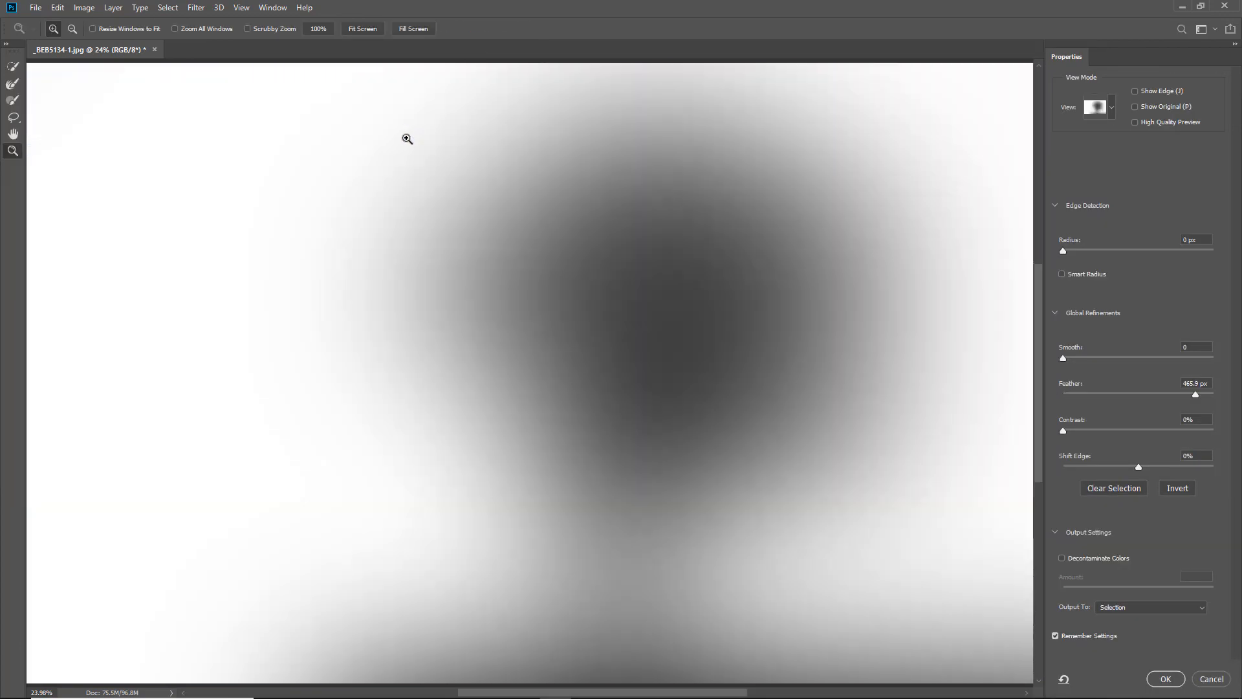
{"action": "left_click_drag", "start_coordinate": [1197, 393], "coordinate": [1049, 401]}
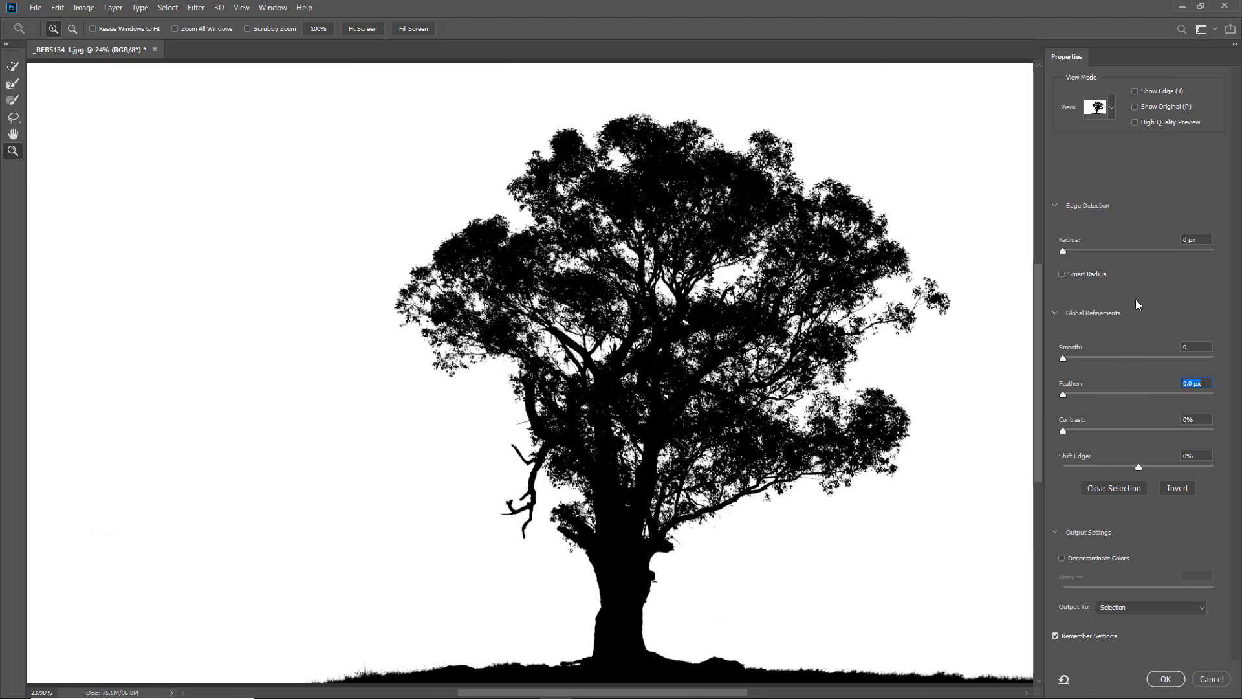
- Preview the selection with the On Layers view and invert it to keep the tree and ground
{"action": "left_click", "coordinate": [1112, 108]}
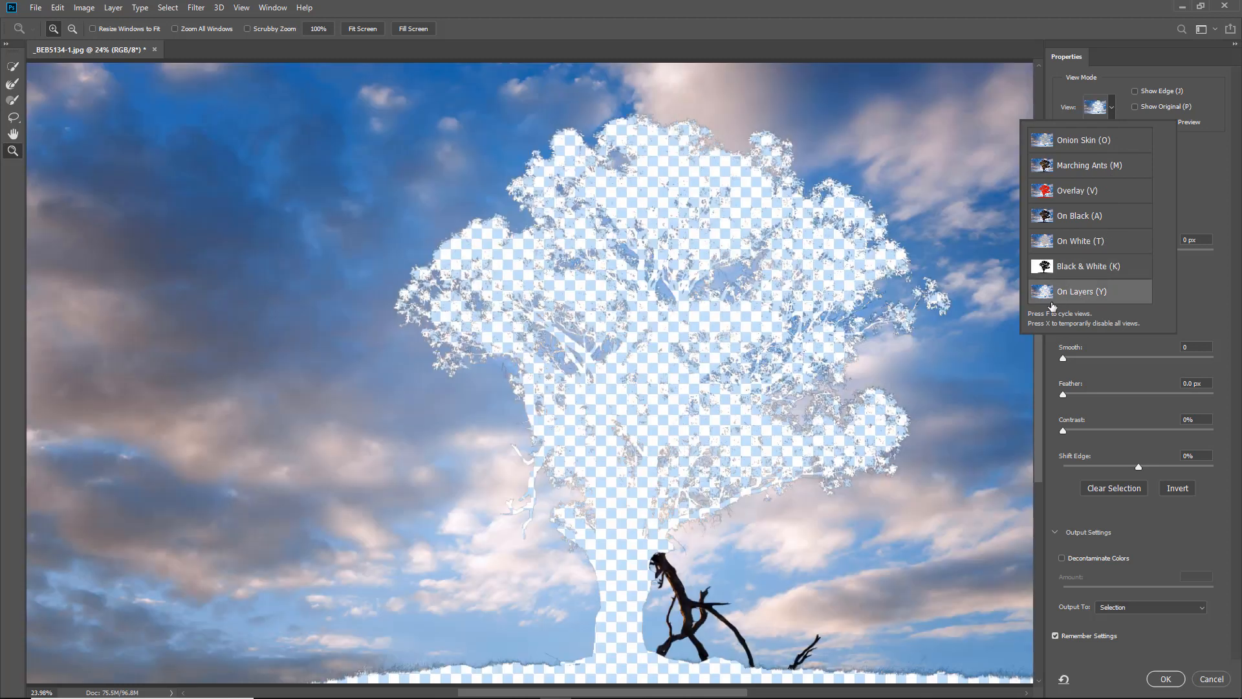
{"action": "left_click", "coordinate": [1174, 509]}
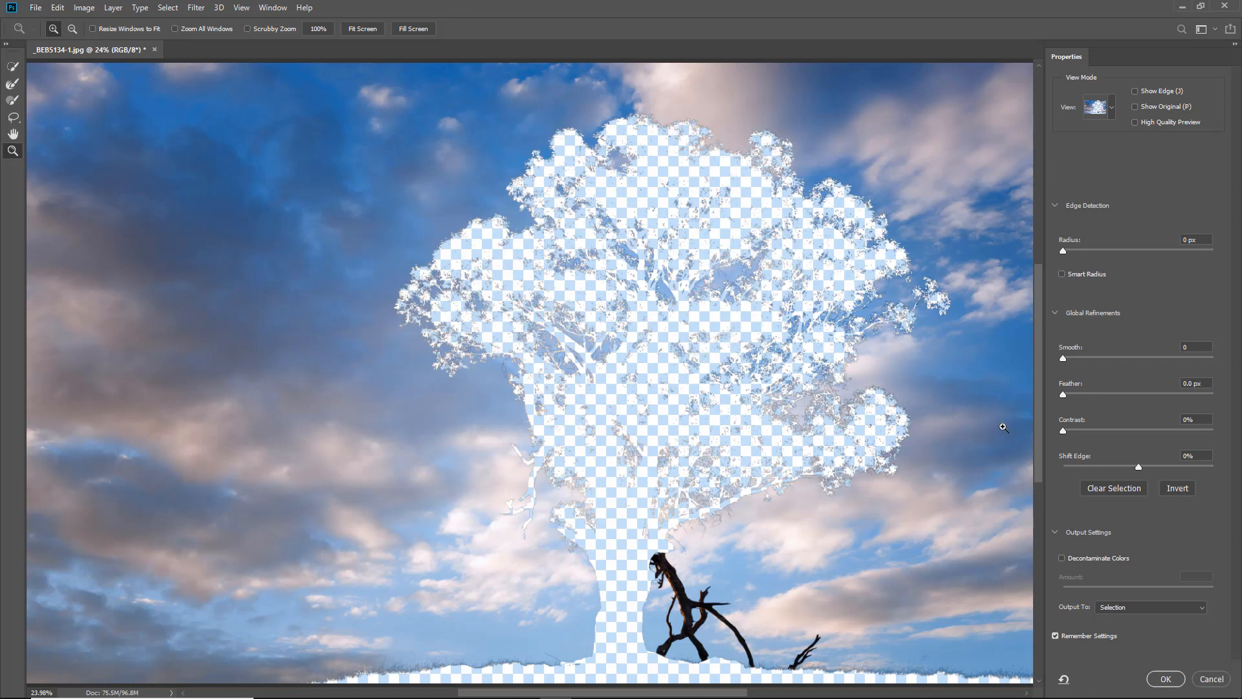
{"action": "left_click", "coordinate": [1168, 491]}
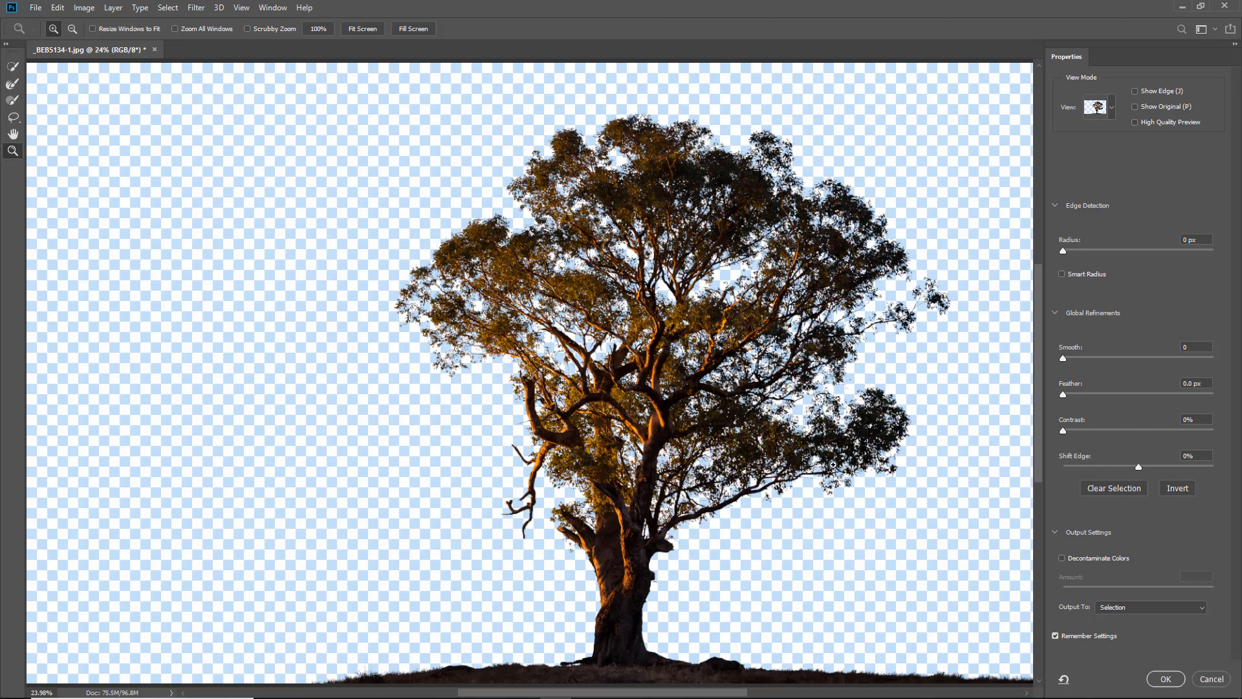
- Feather the tree selection by 0.5 px and output it as a layer mask
{"action": "left_click_drag", "start_coordinate": [828, 198], "coordinate": [985, 355]}
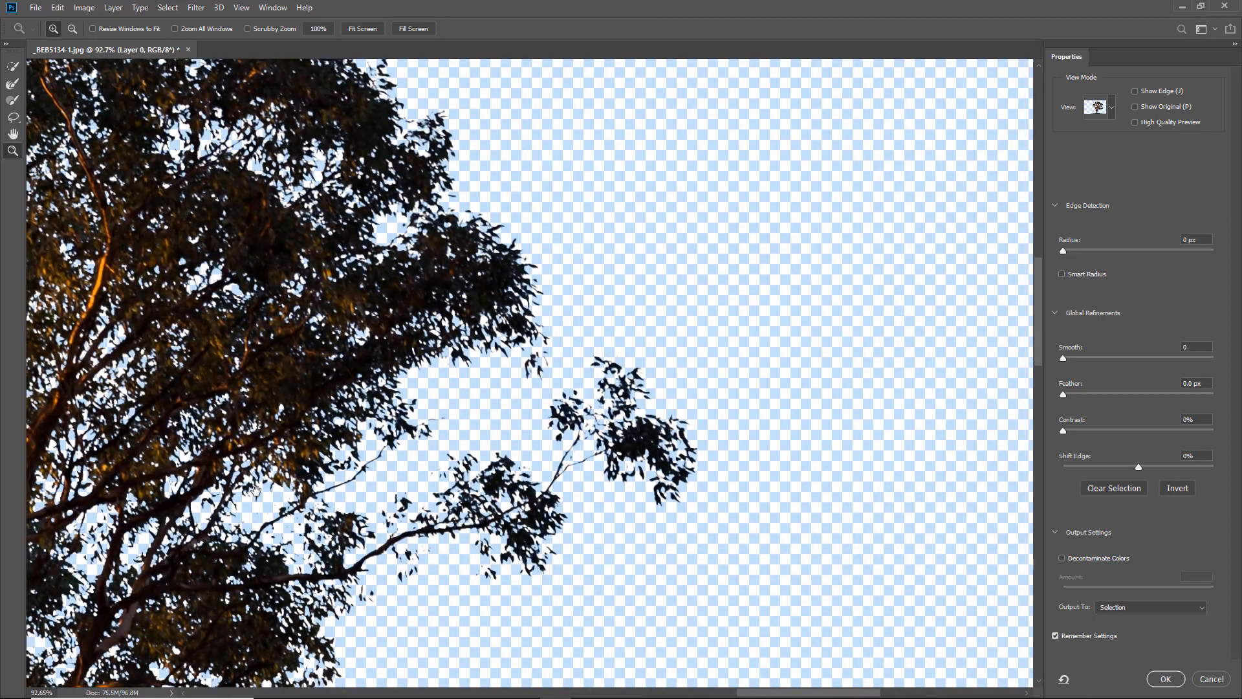
{"action": "left_click_drag", "start_coordinate": [254, 490], "coordinate": [793, 256]}
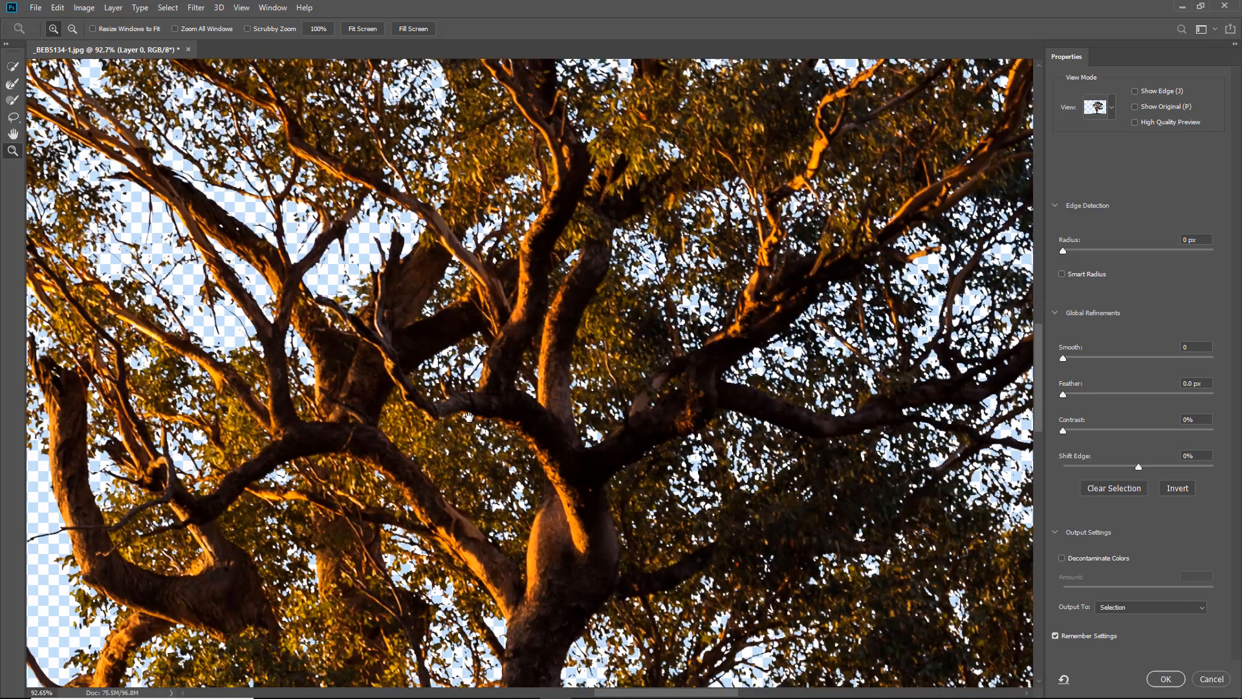
{"action": "left_click_drag", "start_coordinate": [467, 417], "coordinate": [592, 210]}
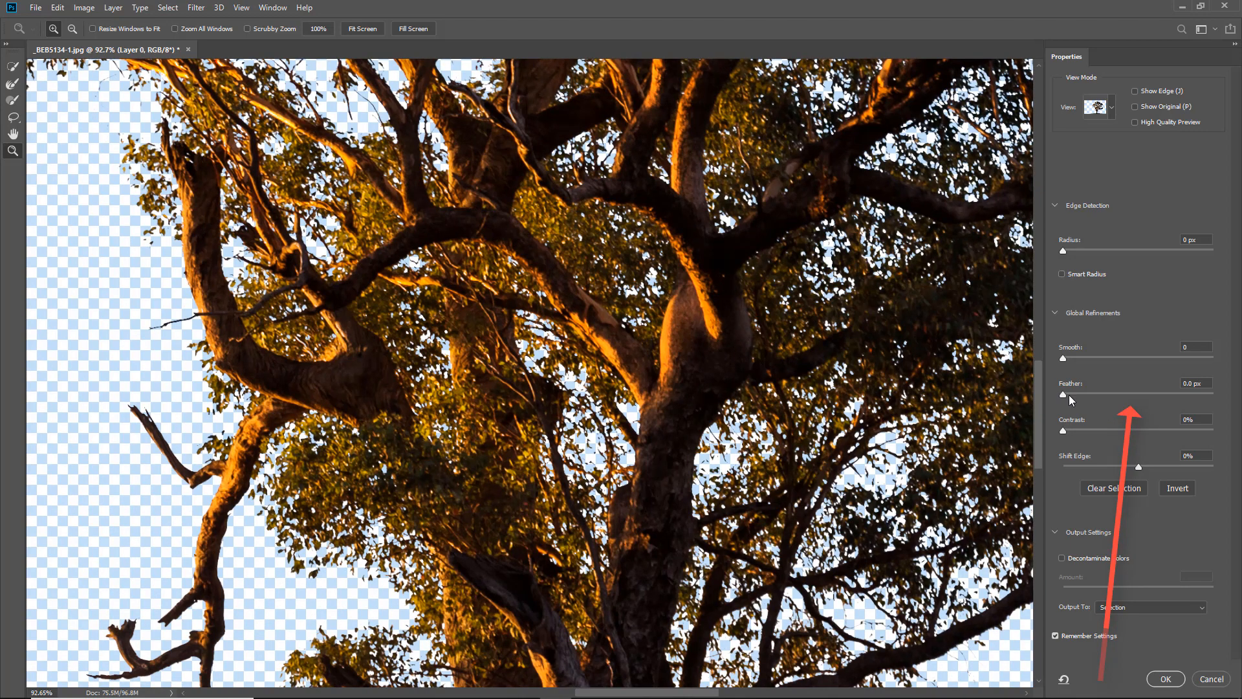
{"action": "left_click", "coordinate": [1203, 382]}
{"action": "type", "text": "0.5"}
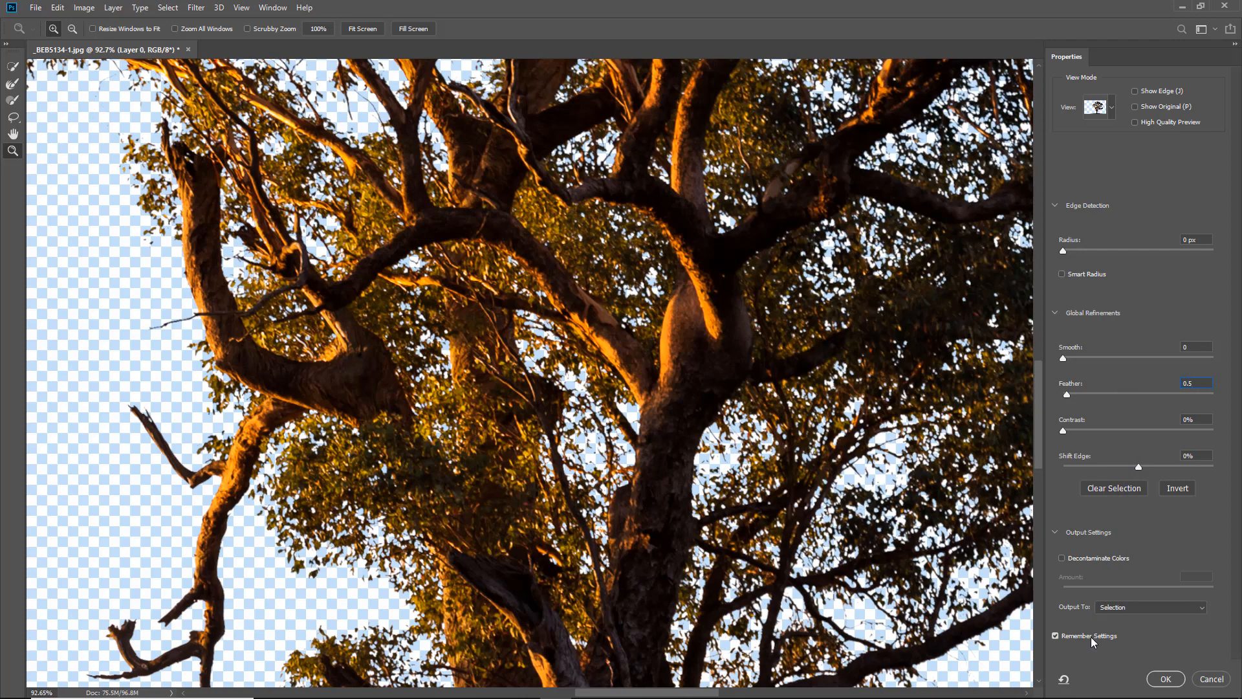
{"action": "left_click", "coordinate": [1201, 608]}
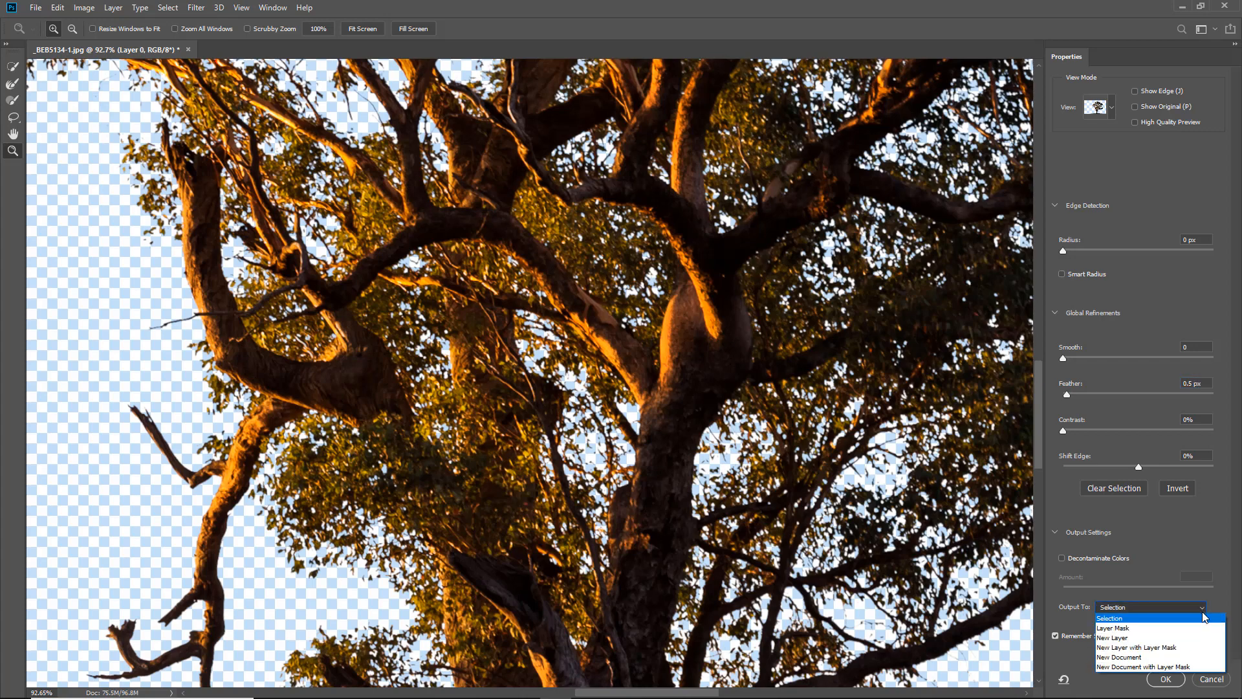
{"action": "left_click", "coordinate": [1181, 628]}
{"action": "left_click", "coordinate": [1169, 677]}
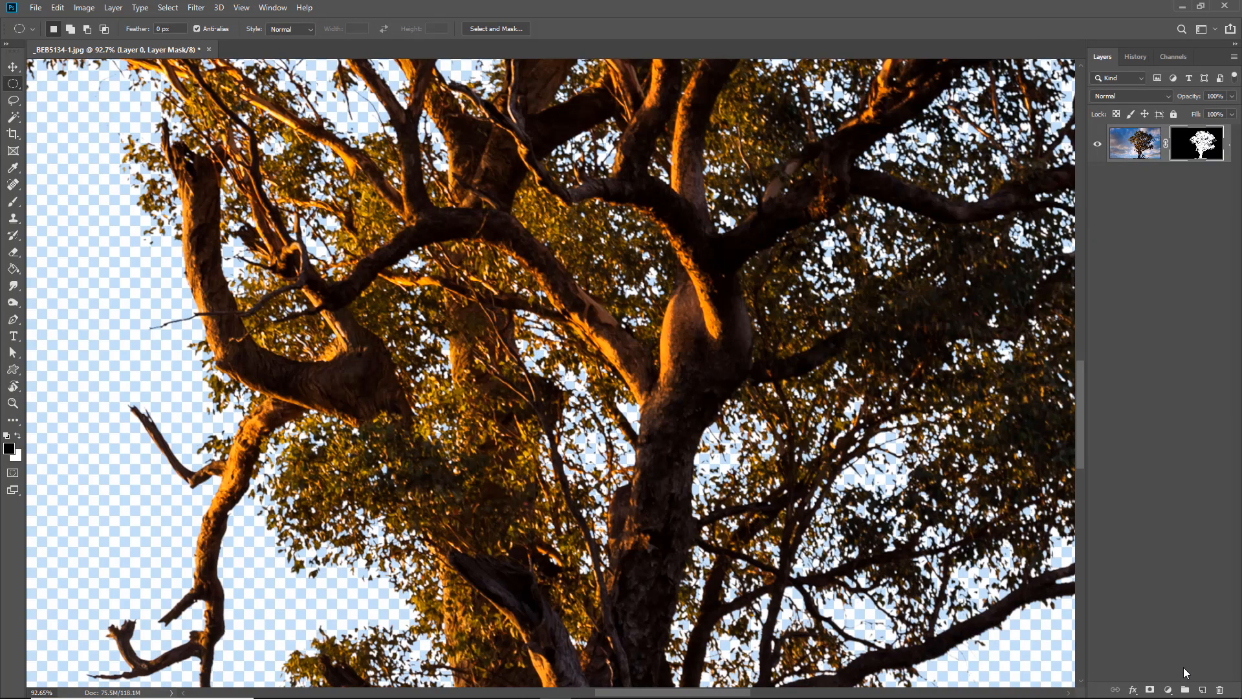
{"action": "key", "text": "ctrl+0"}
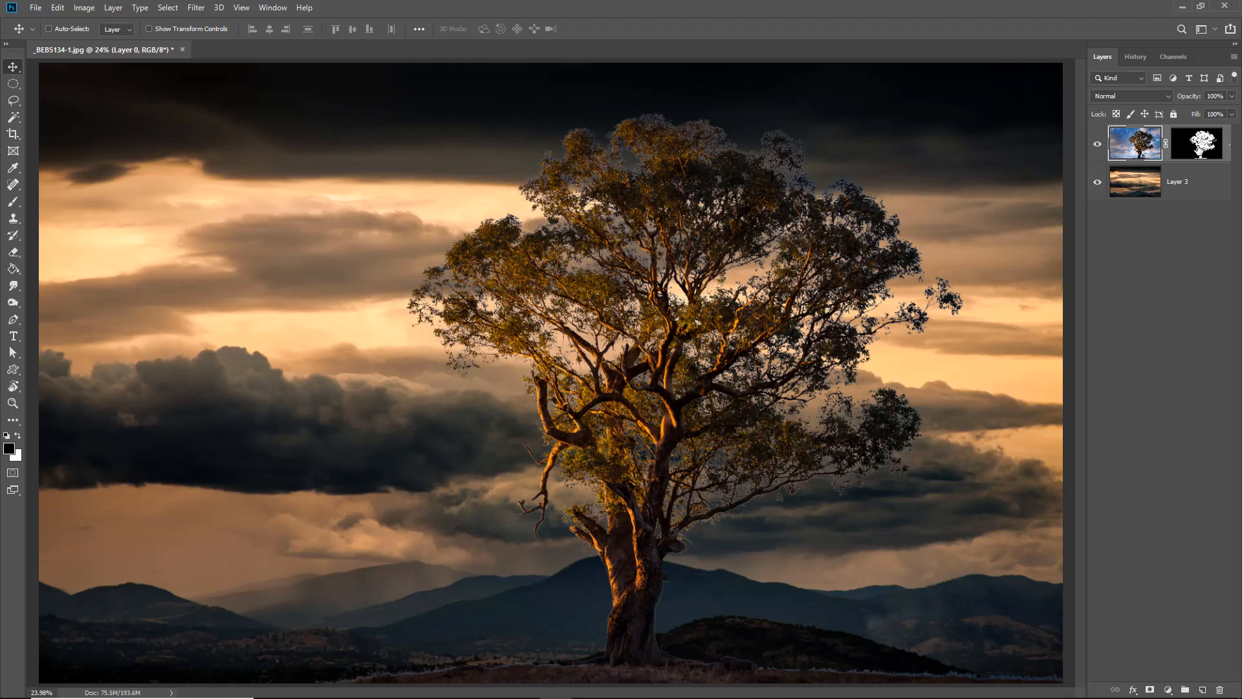
- Reopen the tree mask in Select and Mask, enable Decontaminate Colors, output to New Layer with Layer Mask, and inspect the foliage edges
{"action": "double_click", "coordinate": [1196, 144]}
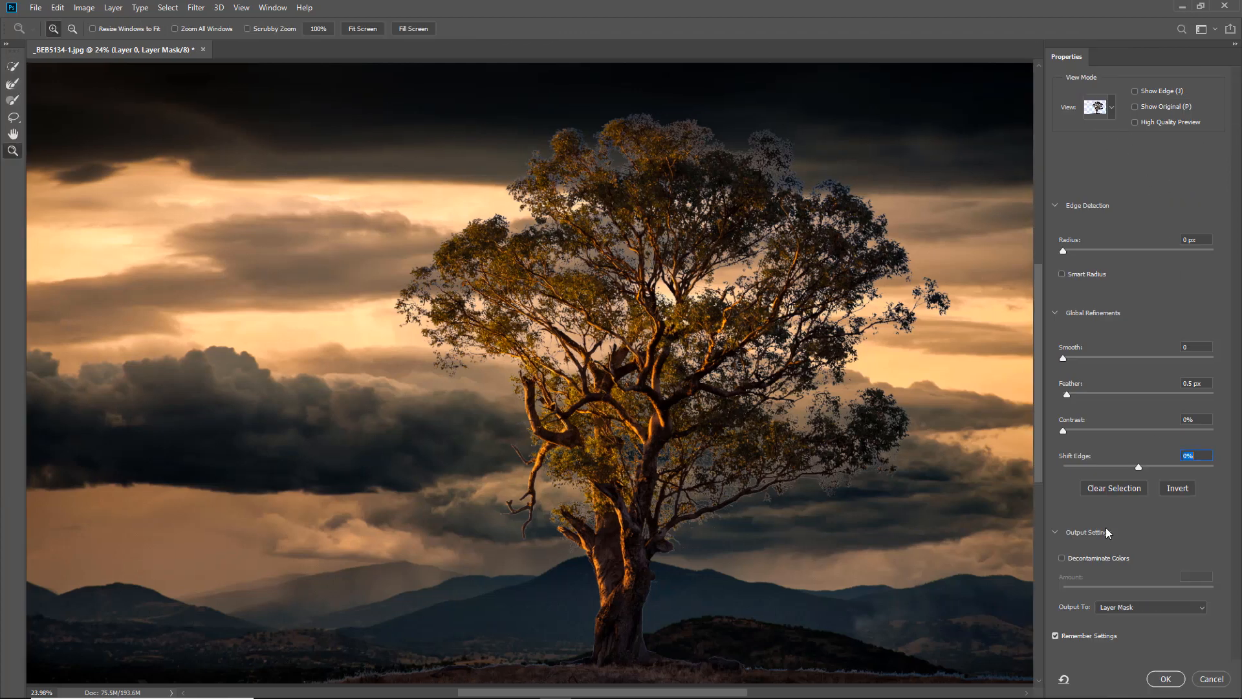
{"action": "left_click", "coordinate": [1061, 557]}
{"action": "left_click", "coordinate": [1166, 554]}
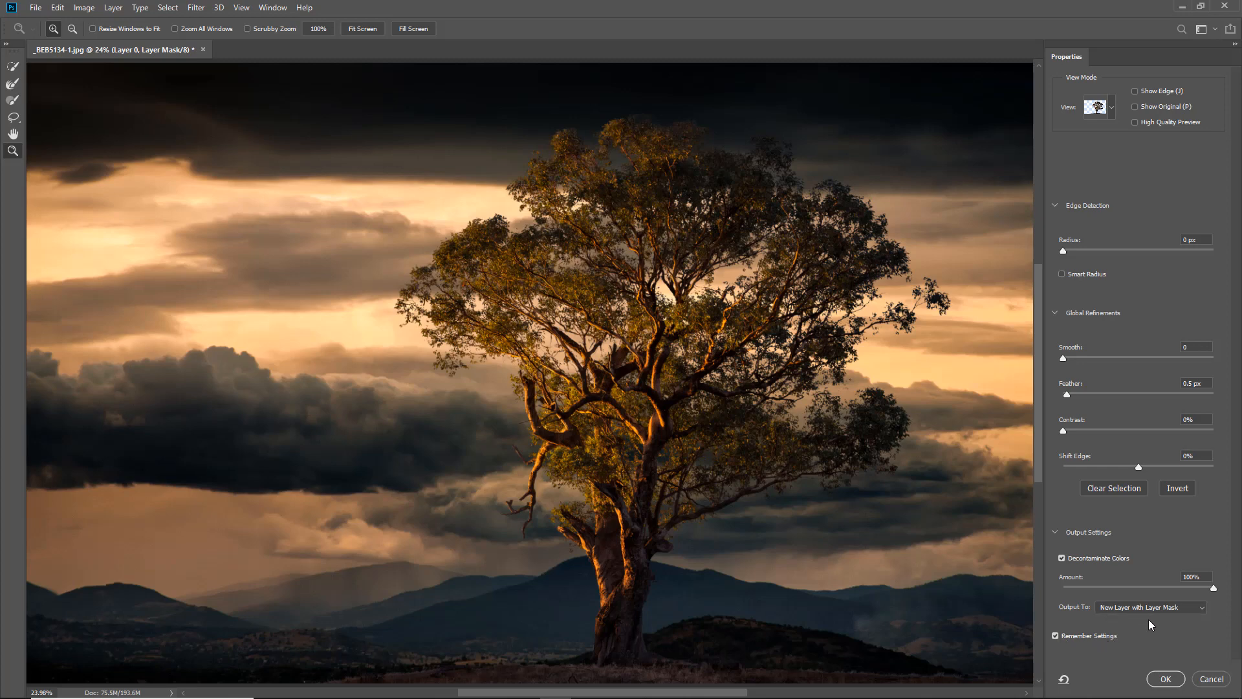
{"action": "left_click", "coordinate": [1168, 680]}
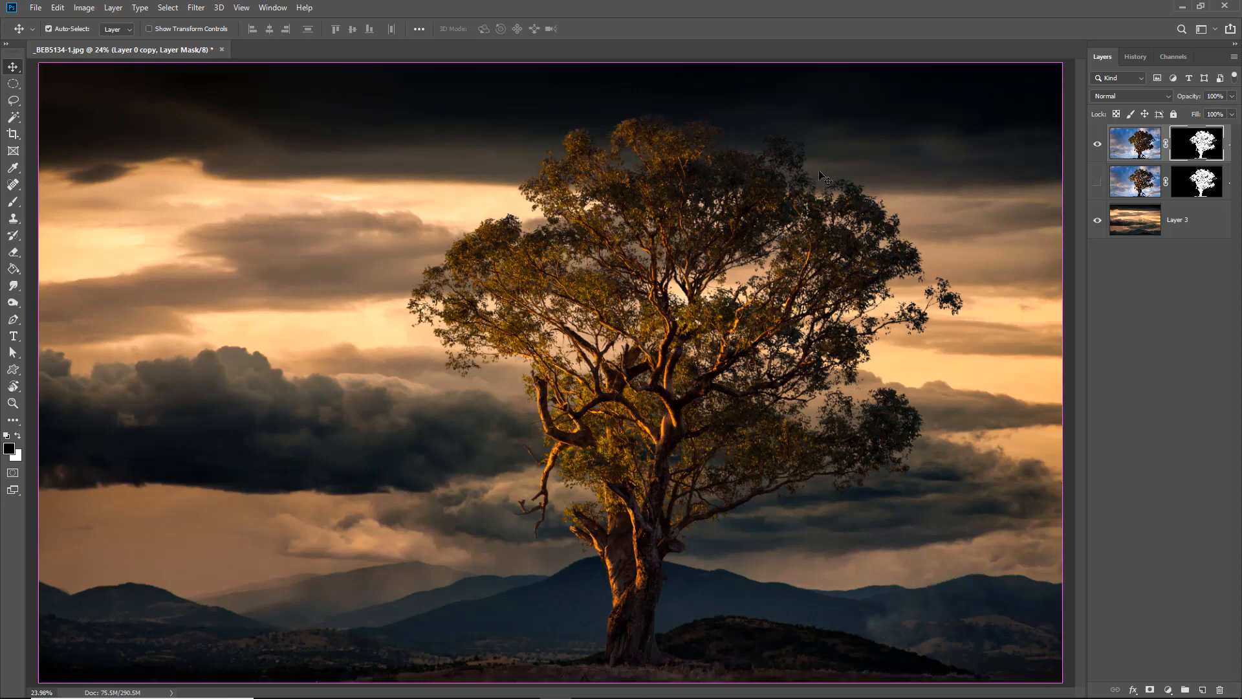
{"action": "key", "text": "ctrl+space"}
{"action": "left_click_drag", "start_coordinate": [782, 166], "coordinate": [964, 392]}
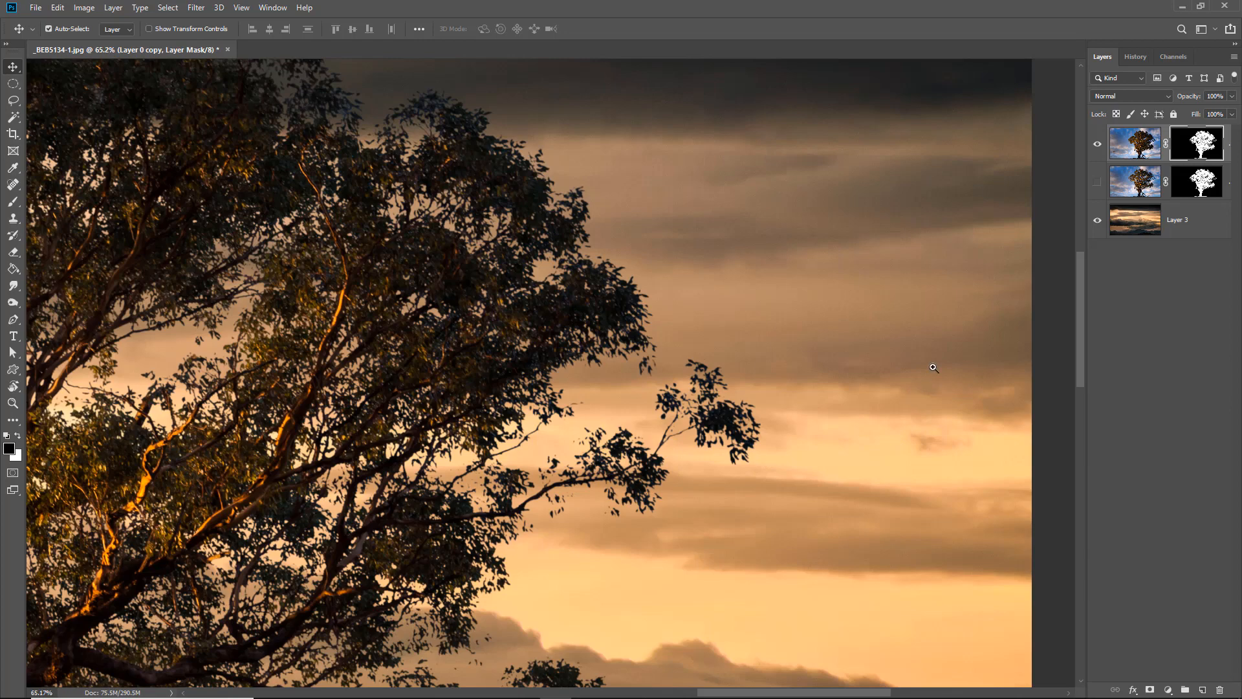
{"action": "key", "text": "ctrl+0"}
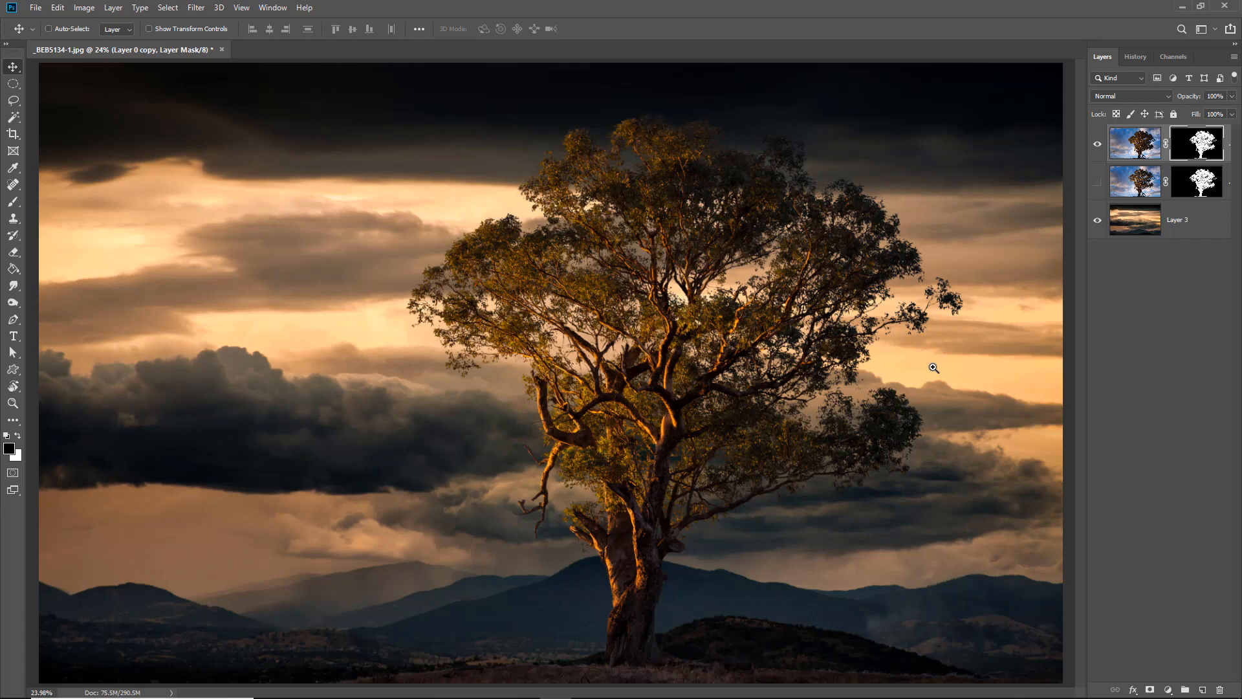
- Convert the sunset background layer, Layer 3, to a smart object
{"action": "left_click", "coordinate": [1211, 223]}
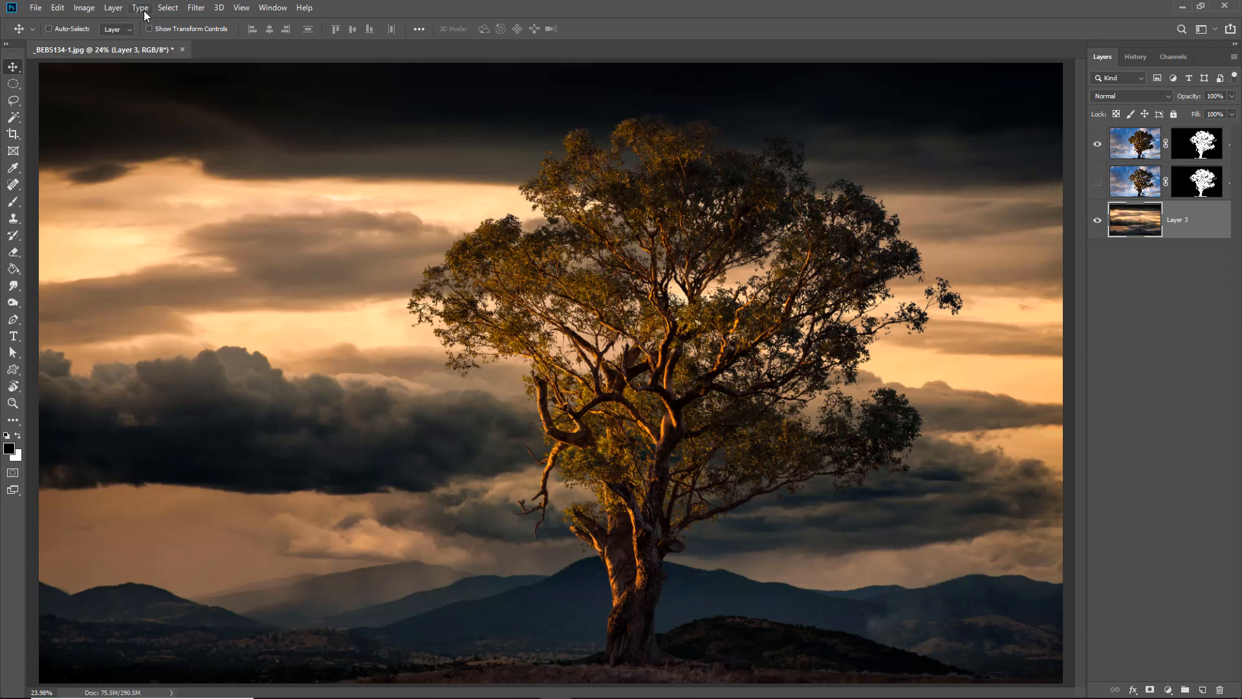
{"action": "left_click", "coordinate": [113, 8]}
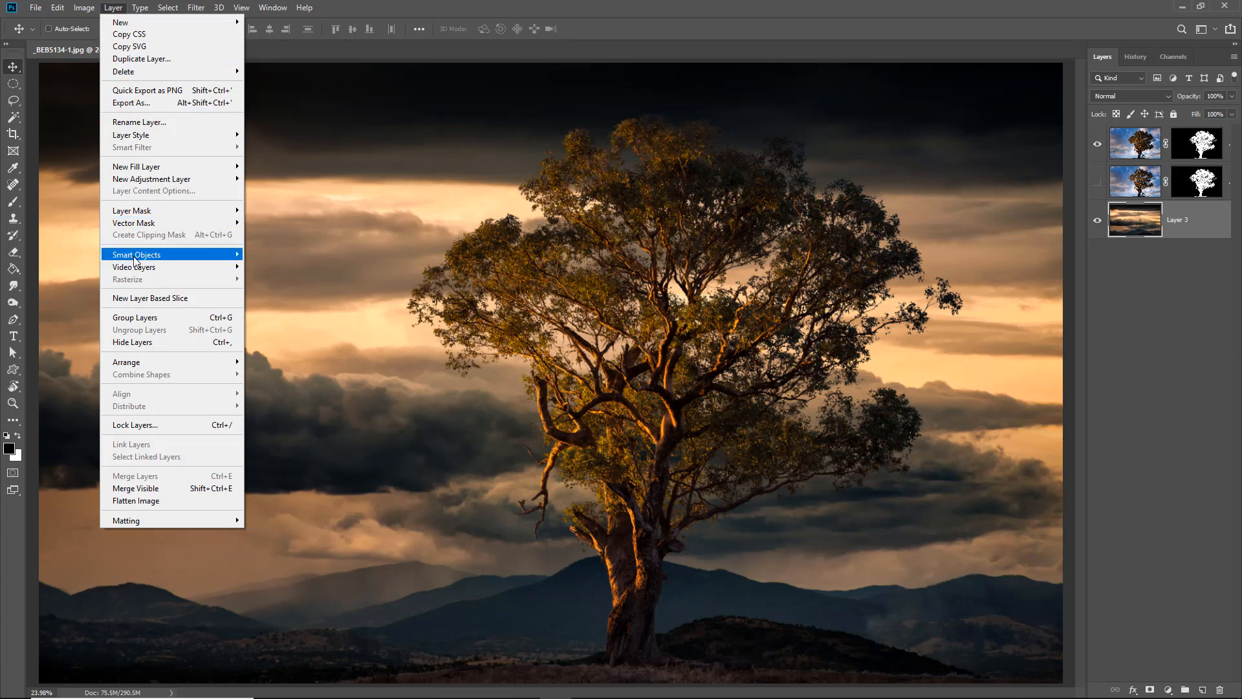
{"action": "mouse_move", "coordinate": [136, 259]}
{"action": "left_click", "coordinate": [275, 255]}
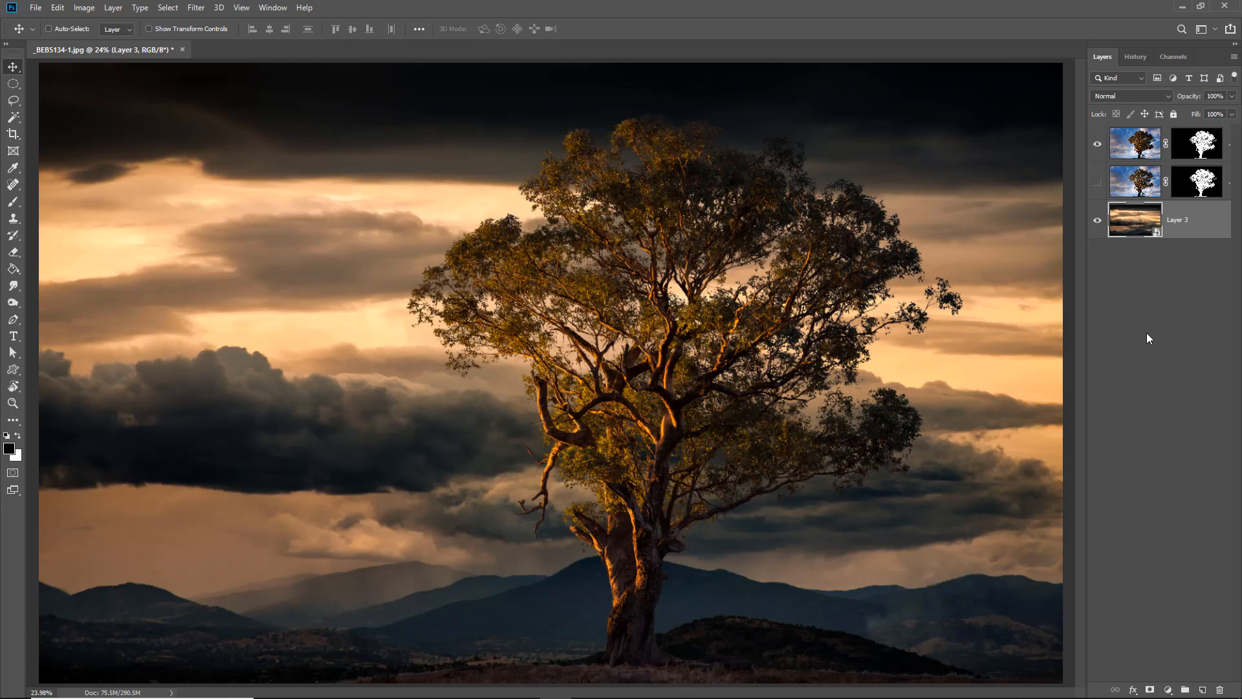
- Apply a slight Gaussian Blur to the sunset background smart object as an editable smart filter
{"action": "left_click", "coordinate": [195, 8]}
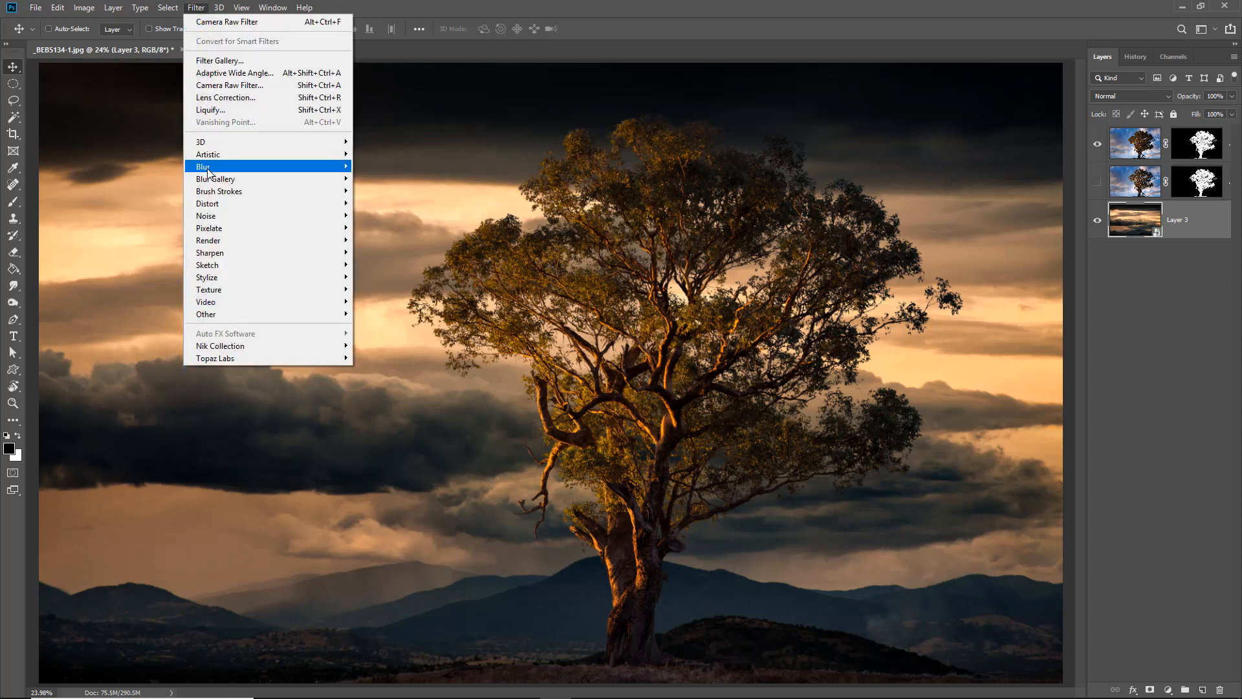
{"action": "mouse_move", "coordinate": [214, 172]}
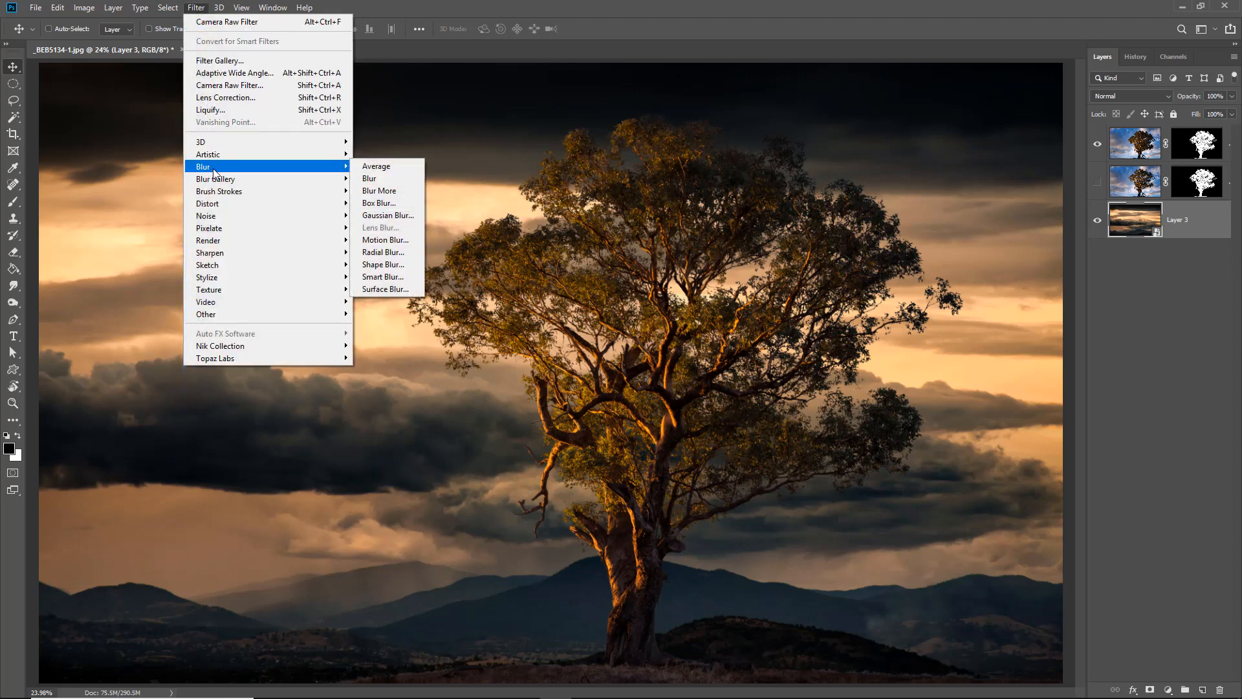
{"action": "left_click", "coordinate": [372, 218]}
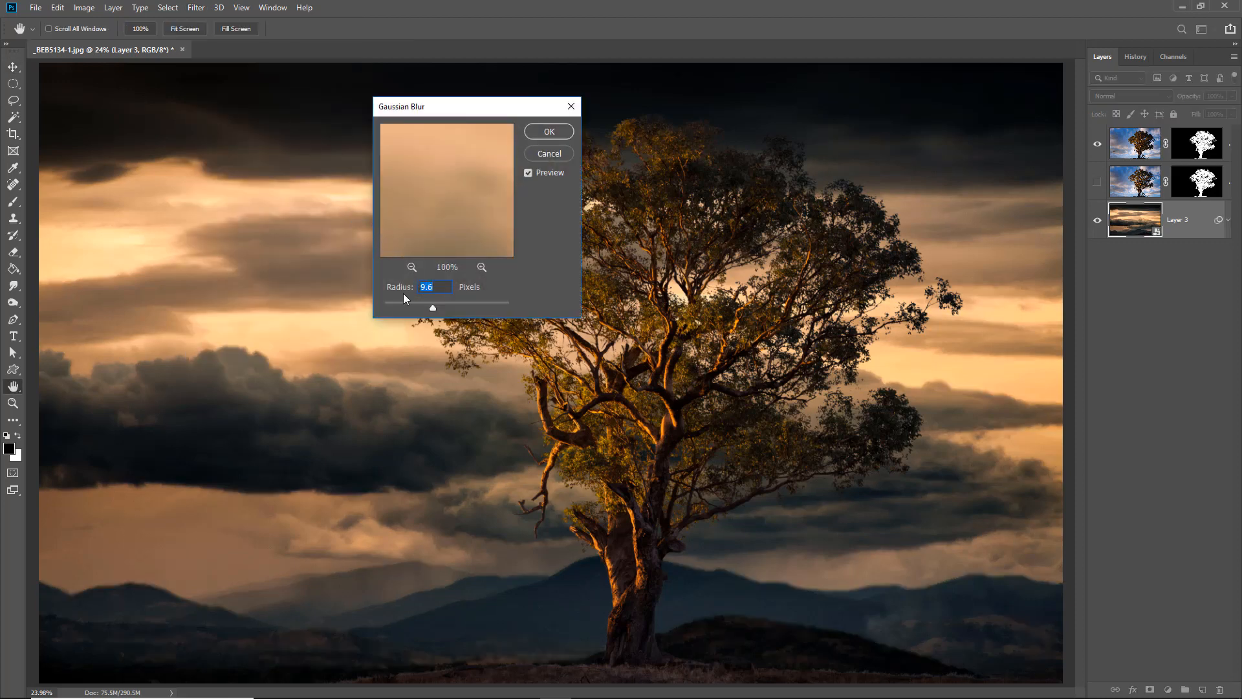
{"action": "left_click_drag", "start_coordinate": [397, 307], "coordinate": [359, 304]}
{"action": "left_click_drag", "start_coordinate": [406, 308], "coordinate": [402, 308]}
{"action": "left_click_drag", "start_coordinate": [417, 308], "coordinate": [422, 308]}
{"action": "left_click_drag", "start_coordinate": [423, 308], "coordinate": [385, 307]}
{"action": "left_click", "coordinate": [547, 132]}
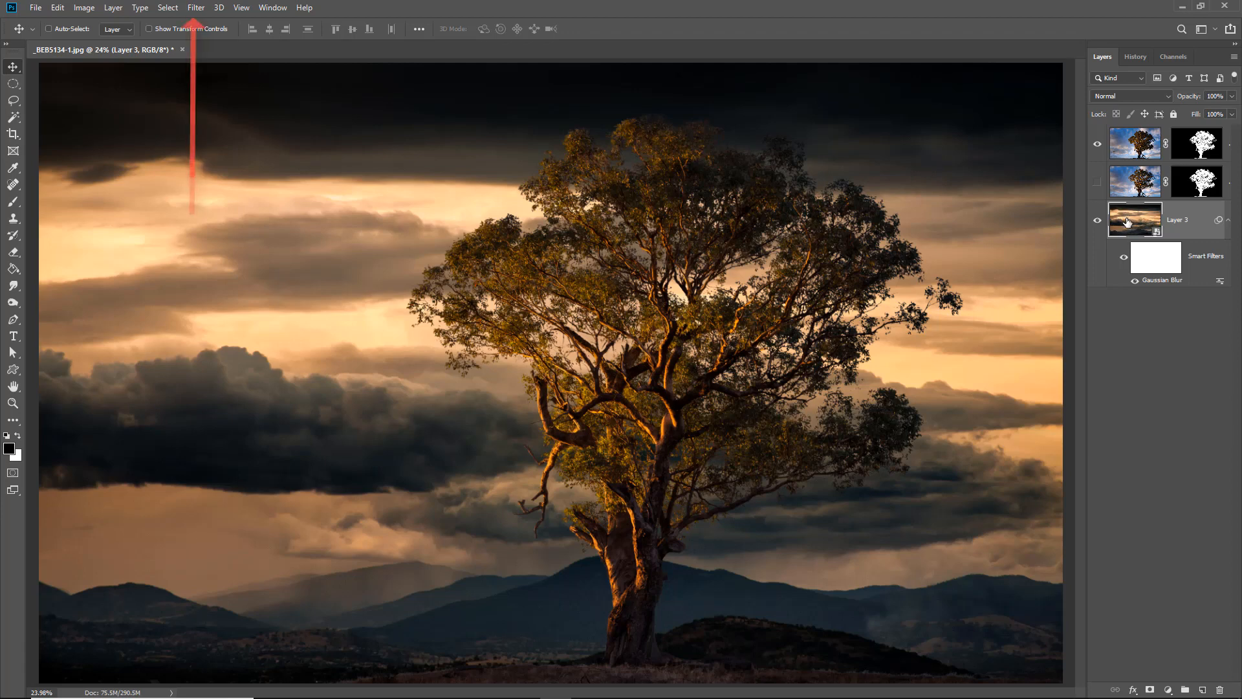
- Open the Camera Raw Filter on the sunset background and raise Vibrance to about +58
{"action": "left_click", "coordinate": [195, 8]}
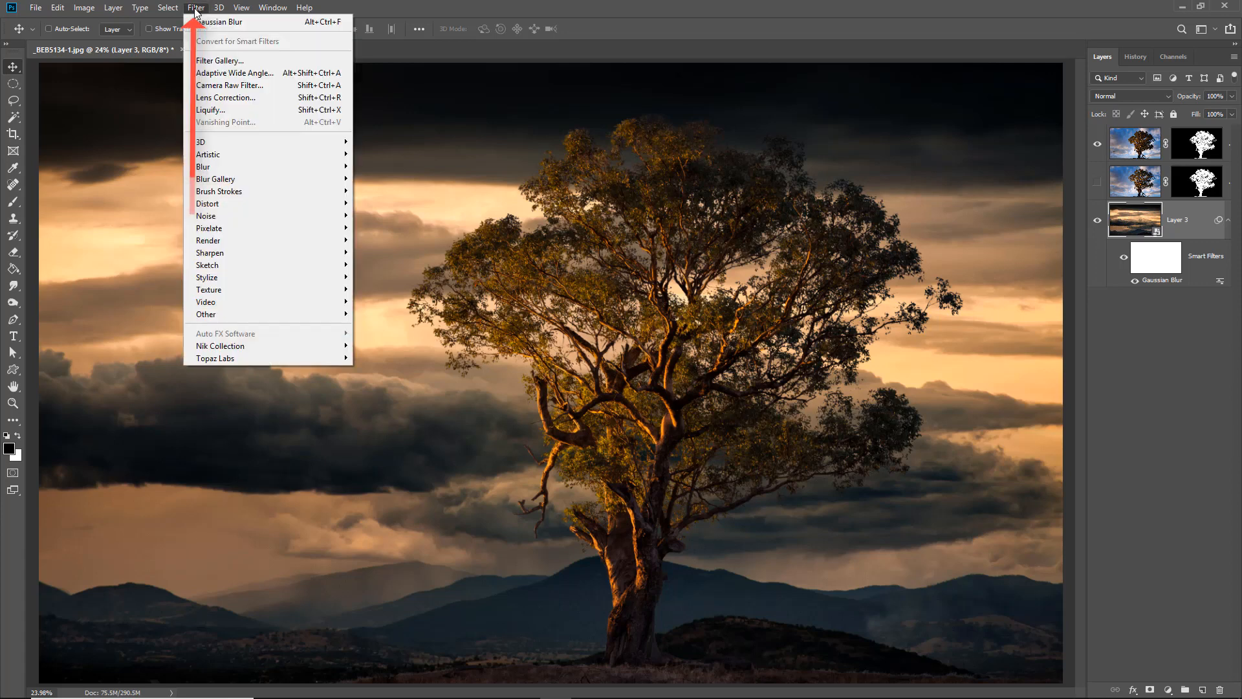
{"action": "left_click", "coordinate": [214, 89]}
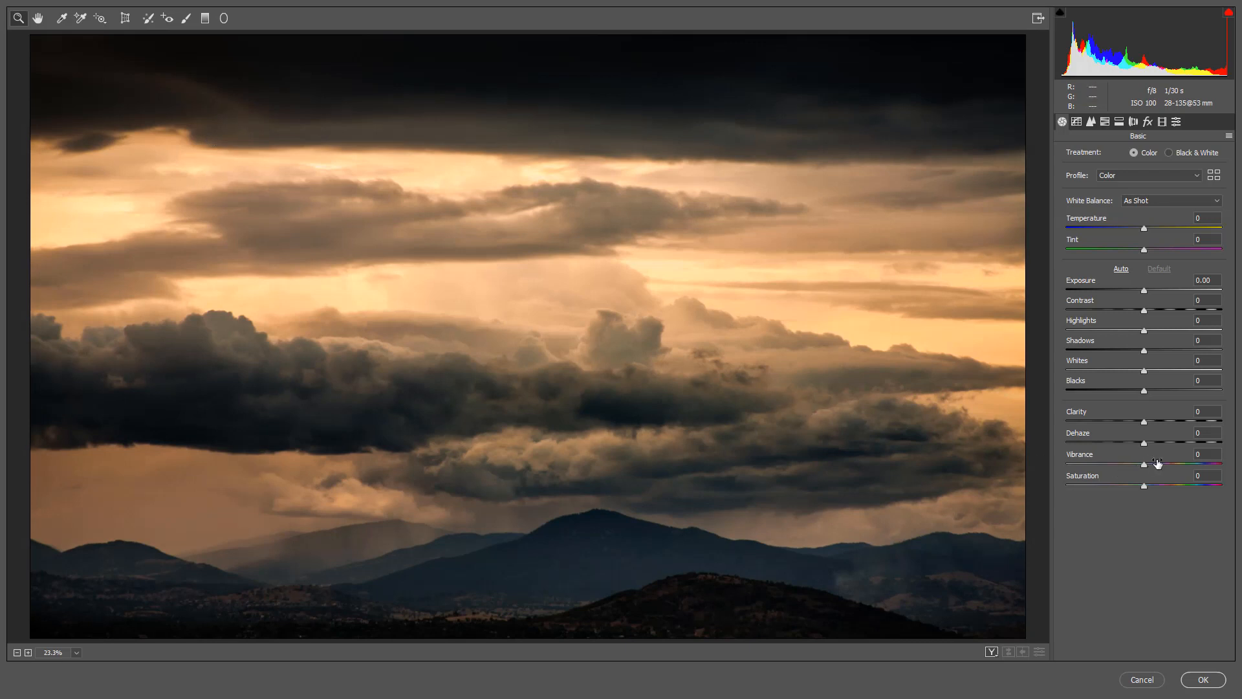
{"action": "left_click_drag", "start_coordinate": [1169, 464], "coordinate": [1188, 465]}
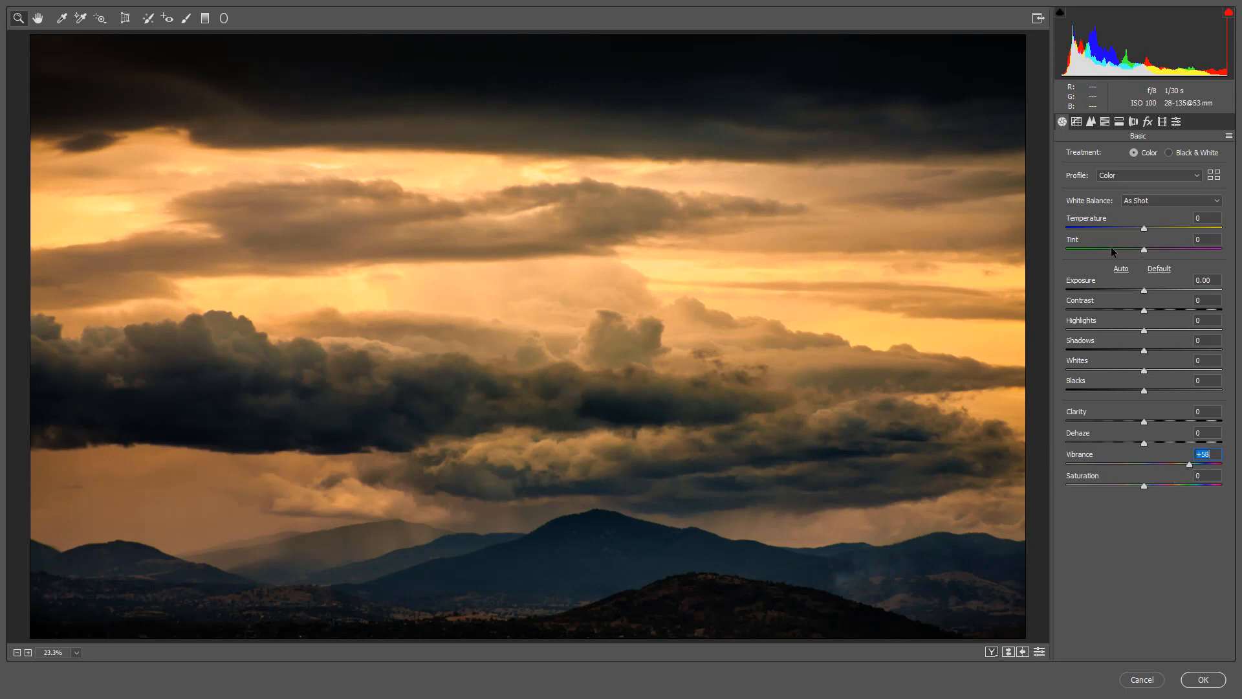
- Shift the sky's hues with the Targeted Adjustment tool to Oranges -5 and Yellows -23, and apply the filter
{"action": "left_click", "coordinate": [105, 26]}
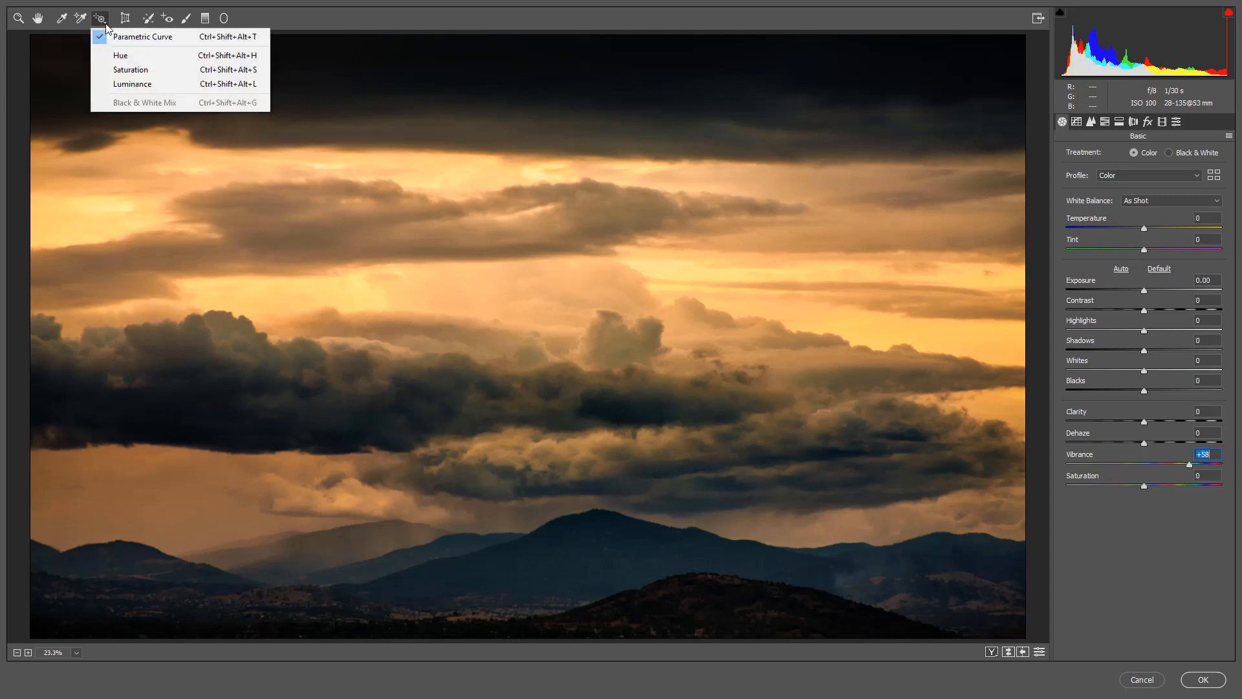
{"action": "left_click", "coordinate": [121, 55]}
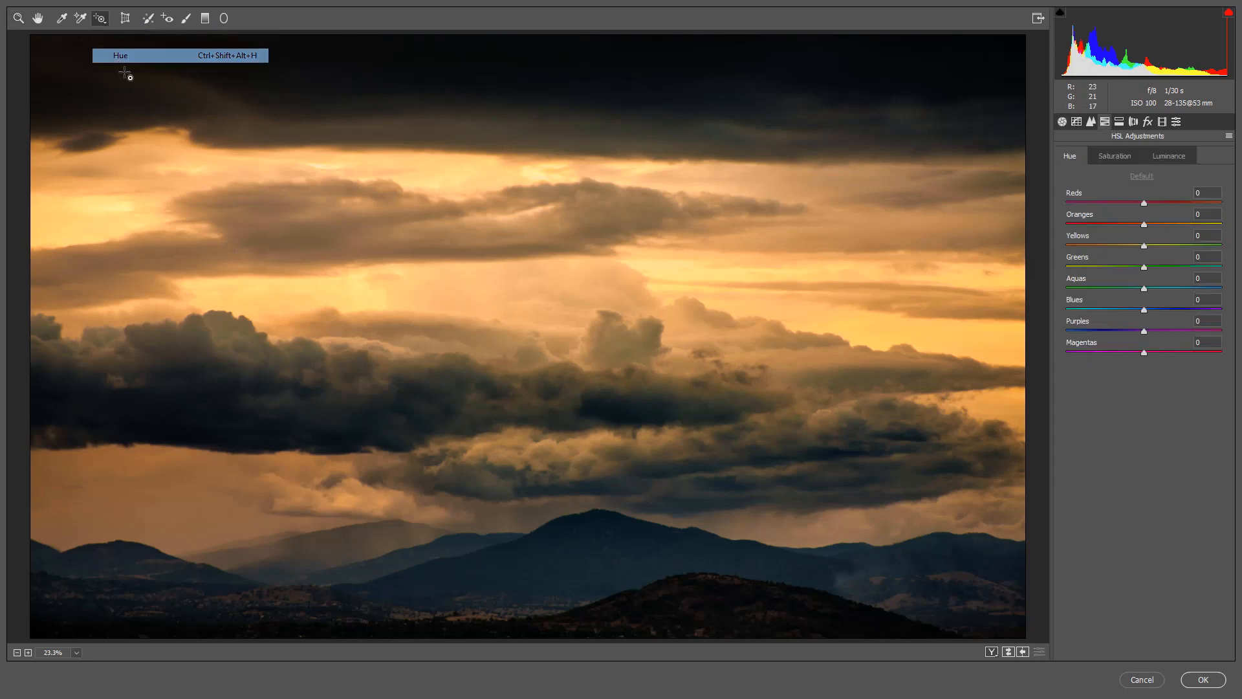
{"action": "left_click_drag", "start_coordinate": [632, 387], "coordinate": [617, 384]}
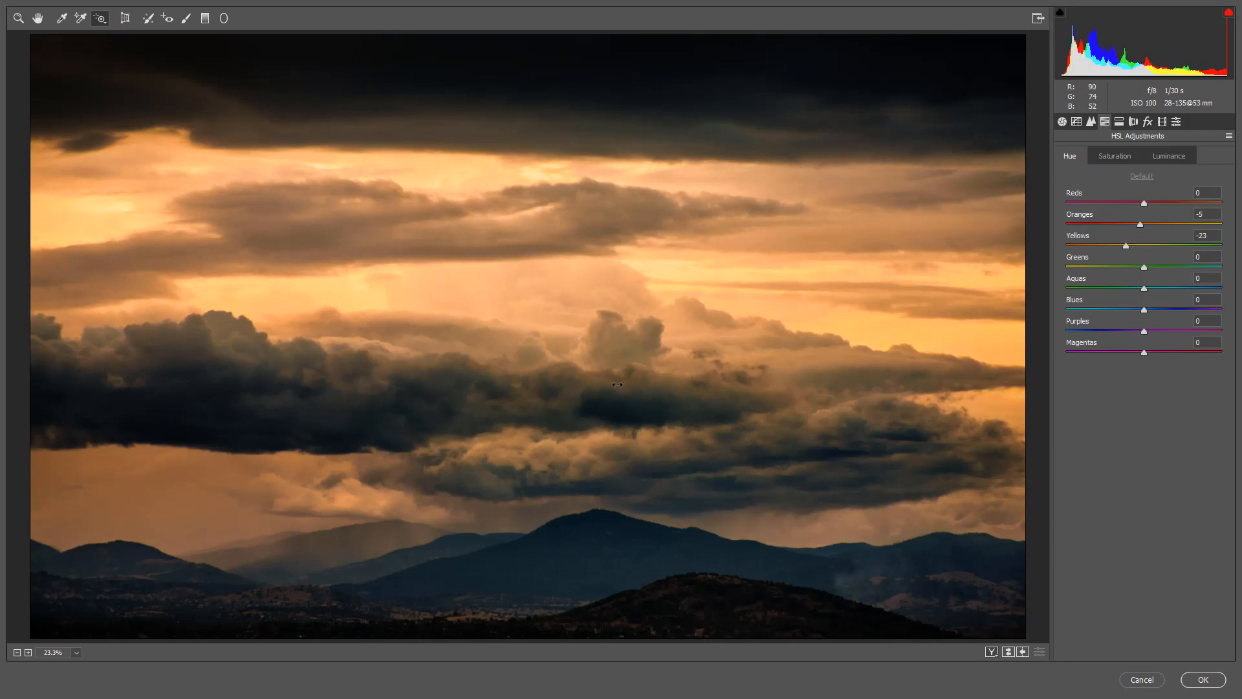
{"action": "left_click", "coordinate": [1202, 679]}
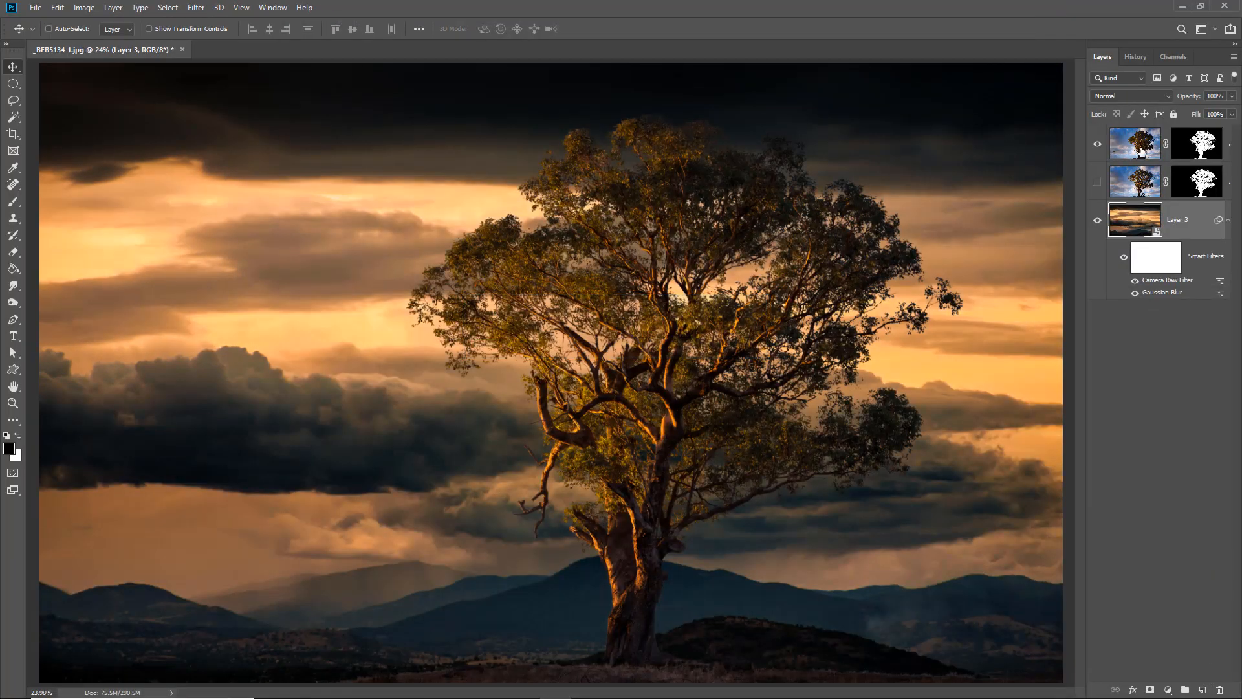
- Darken and mute the visible tree layer with the Camera Raw Filter, using Exposure -0.40 and Vibrance -19
{"action": "left_click", "coordinate": [1136, 143]}
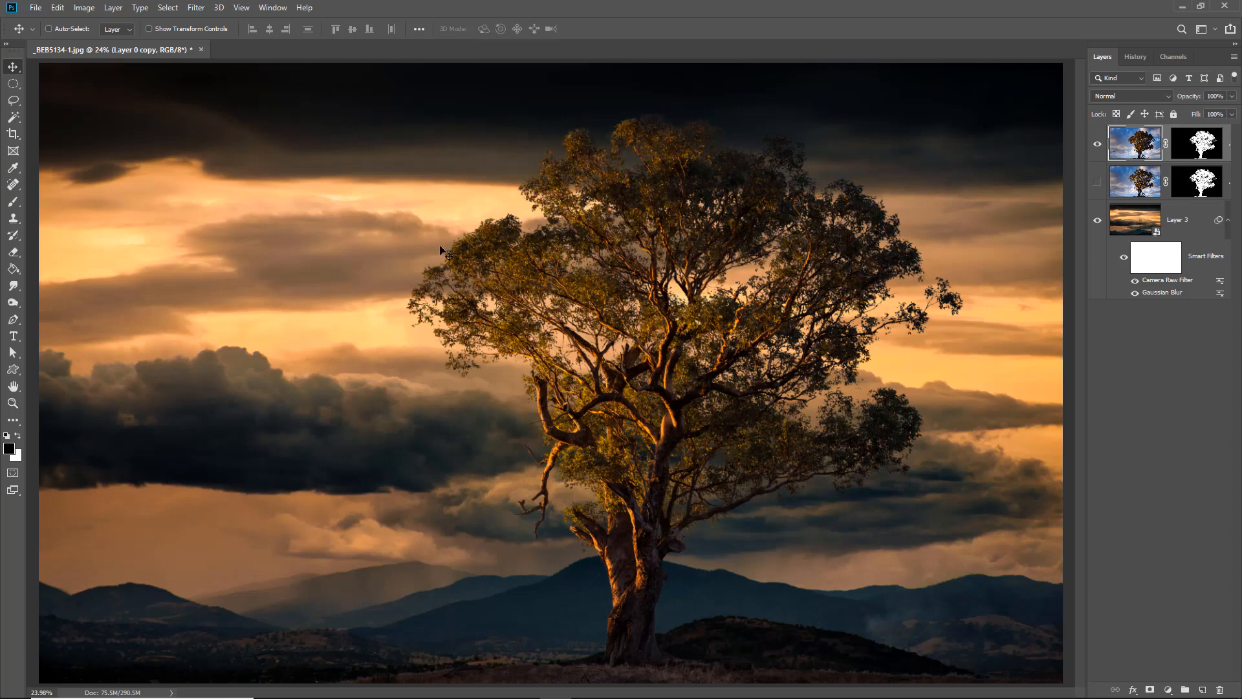
{"action": "left_click", "coordinate": [196, 8]}
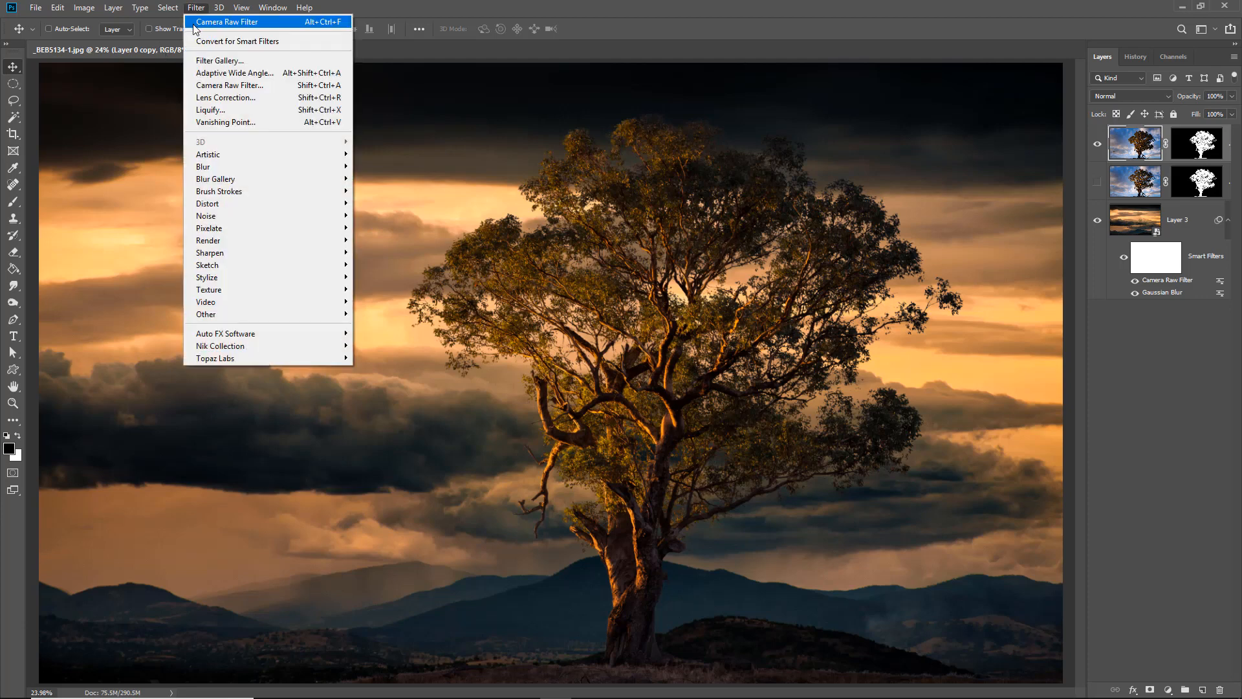
{"action": "left_click", "coordinate": [209, 86]}
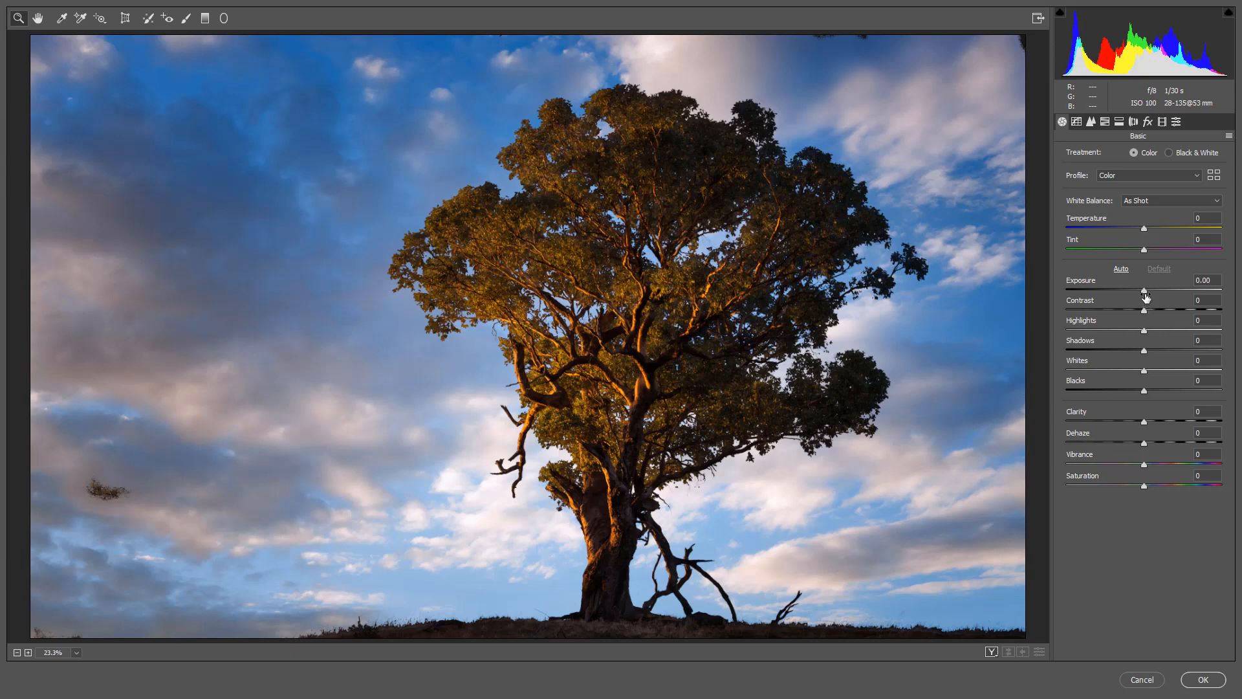
{"action": "left_click", "coordinate": [1143, 291]}
{"action": "left_click_drag", "start_coordinate": [1142, 292], "coordinate": [1137, 292]}
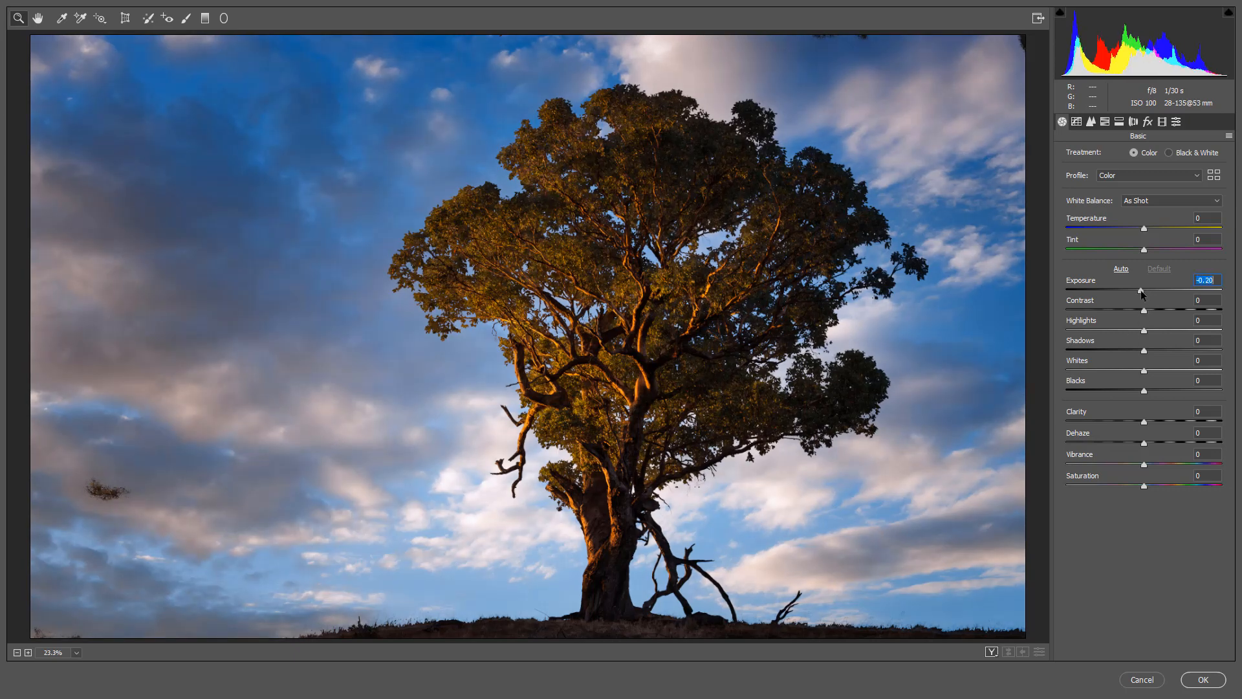
{"action": "left_click", "coordinate": [1128, 464]}
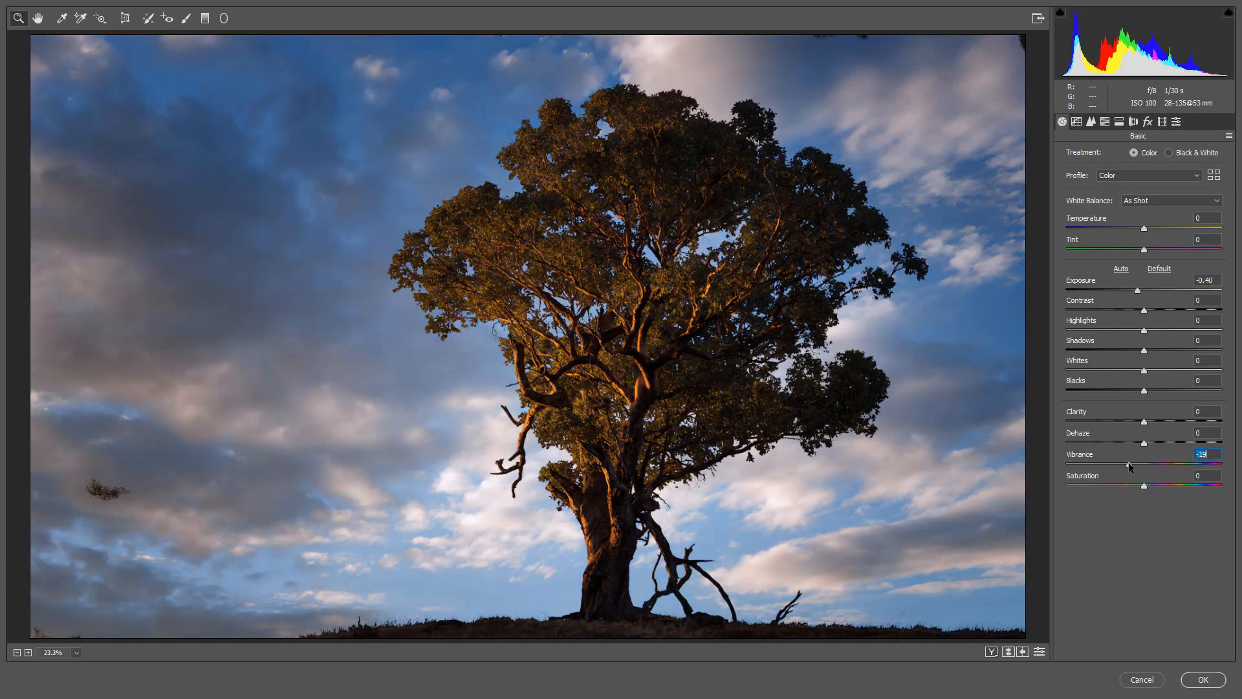
{"action": "left_click_drag", "start_coordinate": [1130, 463], "coordinate": [1128, 466]}
{"action": "left_click", "coordinate": [1202, 679]}
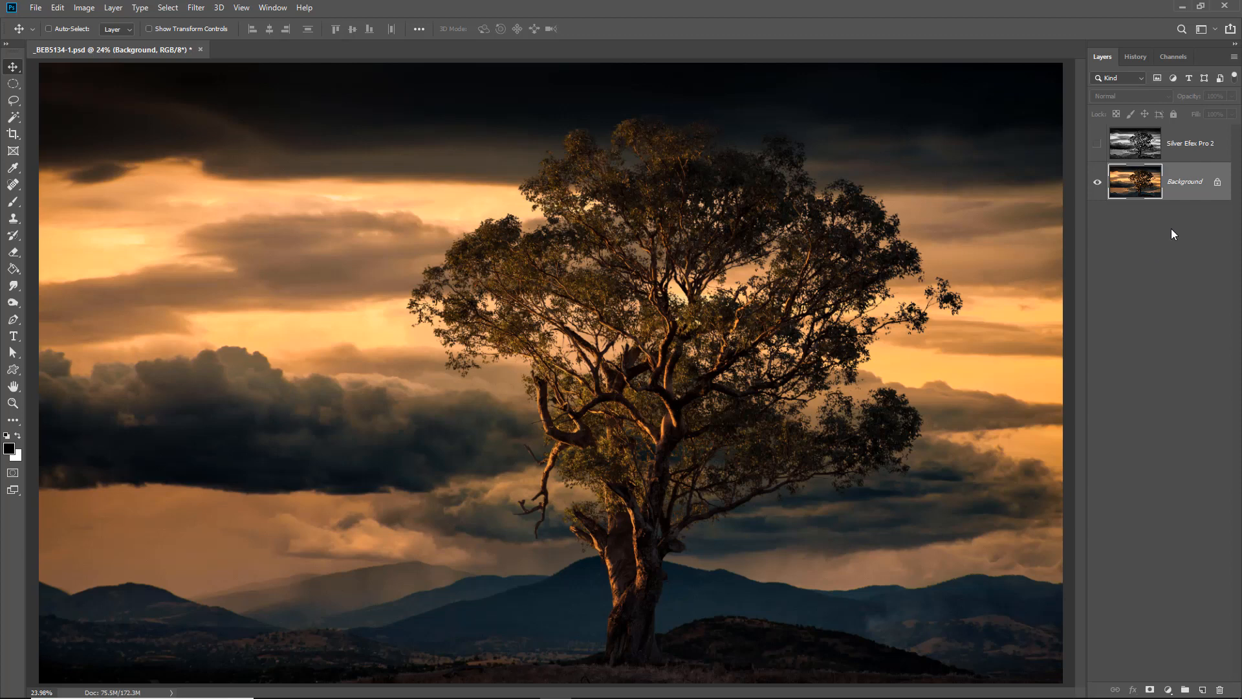
- Show the Silver Efex Pro 2 black-and-white layer above the flattened composite
{"action": "left_click", "coordinate": [1097, 144]}
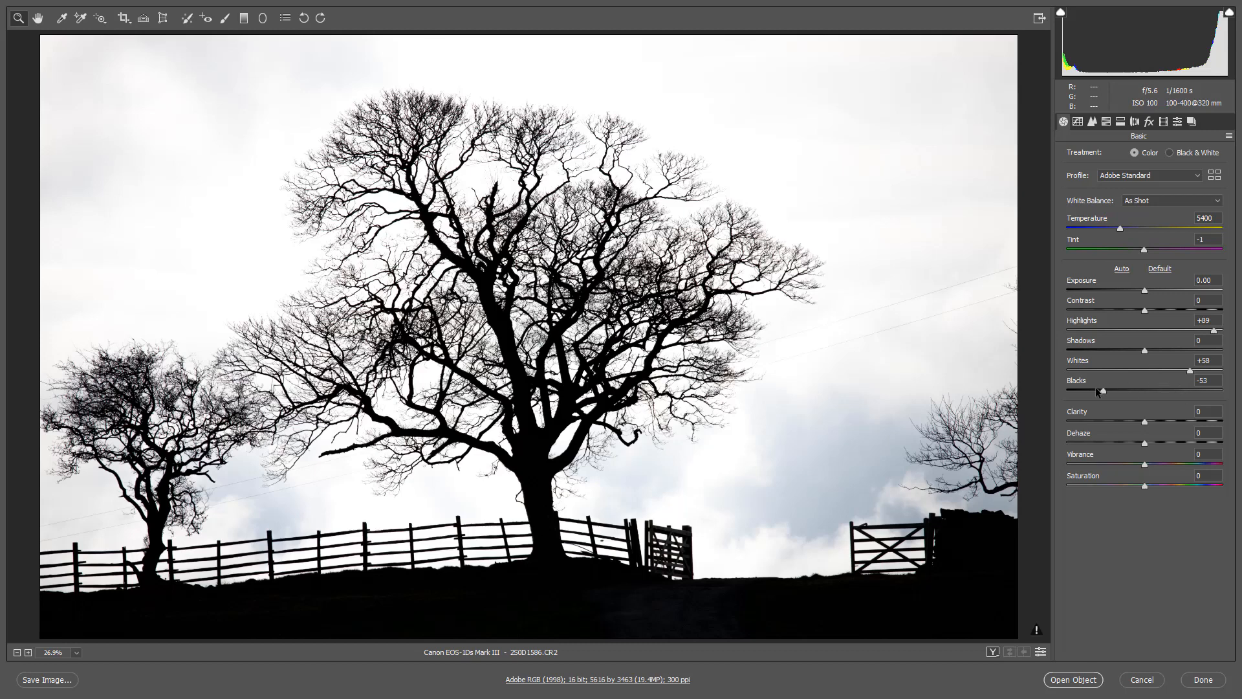
- Reset the raw silhouette photo to Camera Raw defaults, set Highlights to +84 and Blacks to -31, and raise Exposure slightly
{"action": "left_click", "coordinate": [1229, 137]}
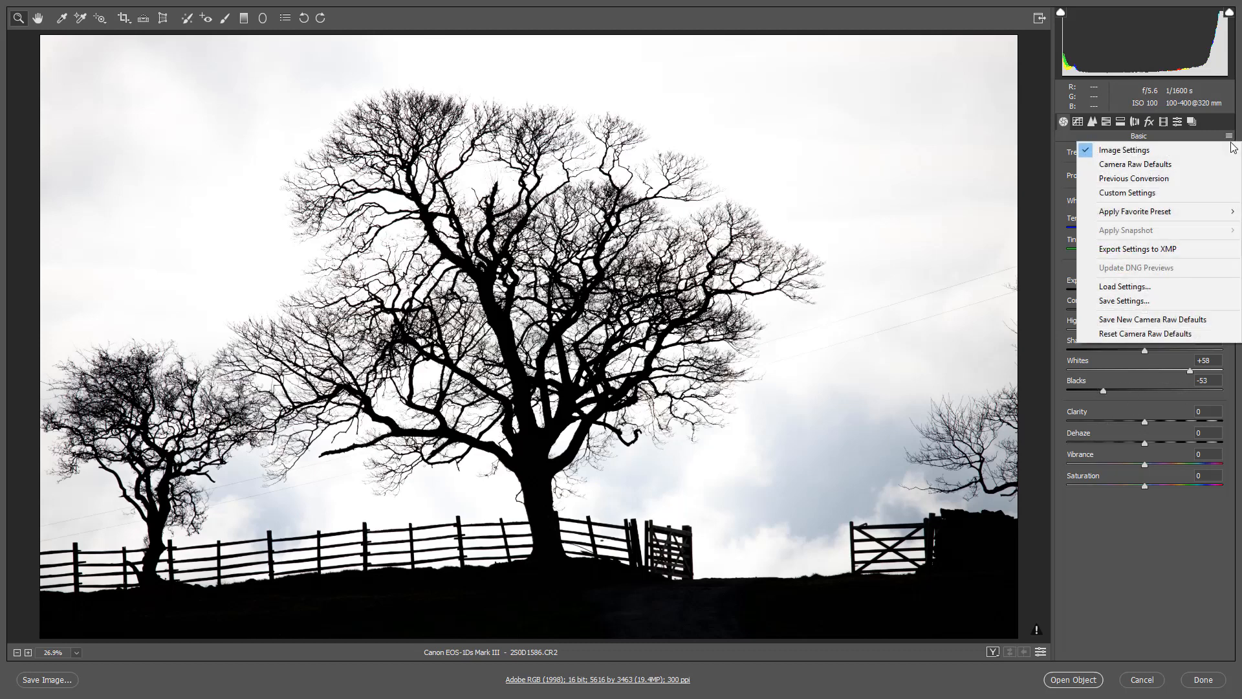
{"action": "left_click", "coordinate": [1160, 331]}
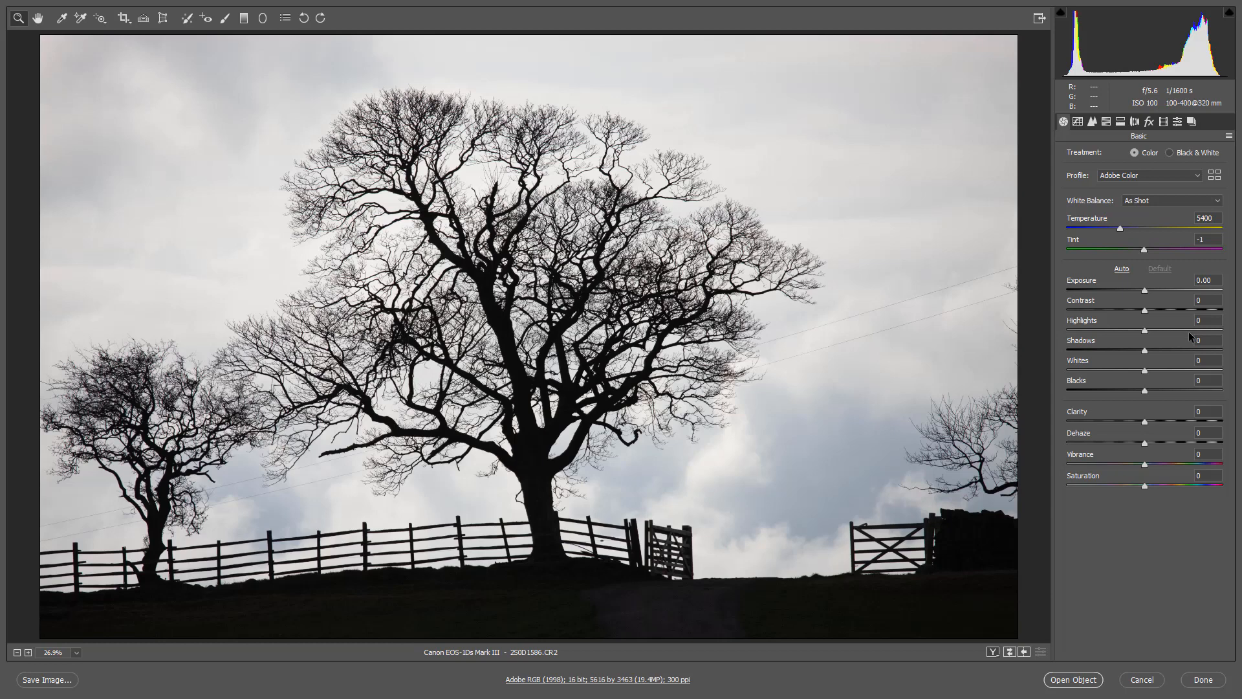
{"action": "left_click_drag", "start_coordinate": [1197, 331], "coordinate": [1210, 331]}
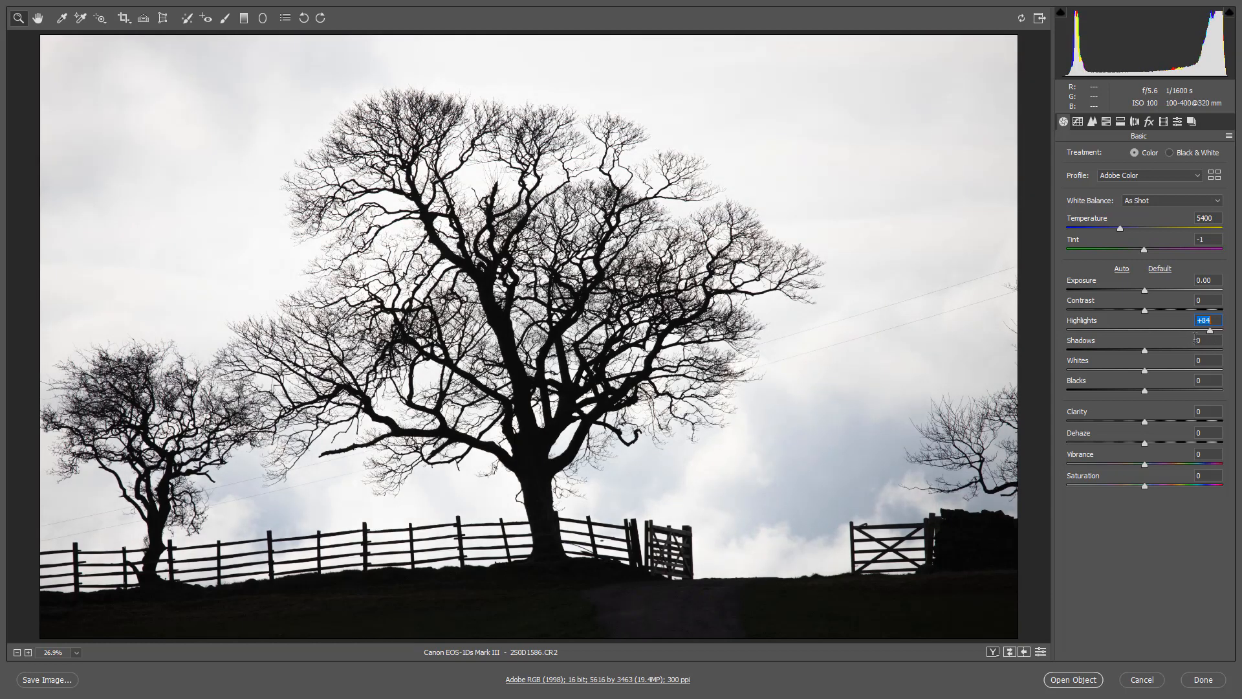
{"action": "left_click", "coordinate": [1119, 390]}
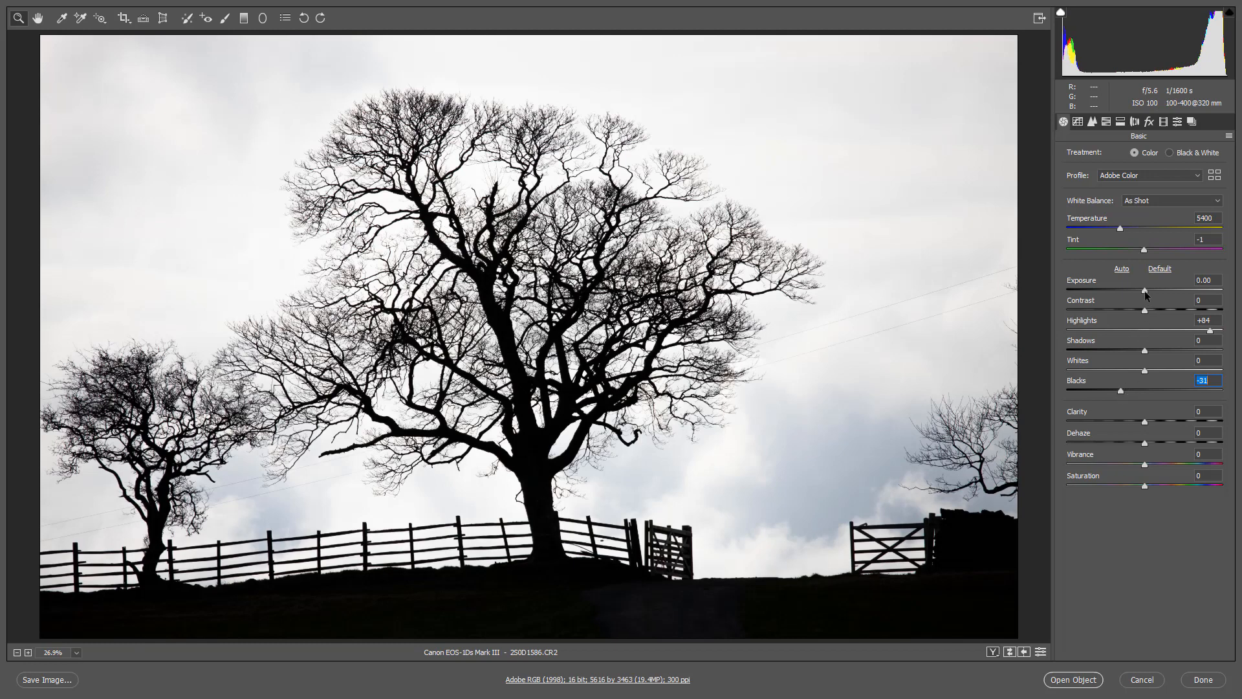
{"action": "left_click_drag", "start_coordinate": [1144, 291], "coordinate": [1155, 289]}
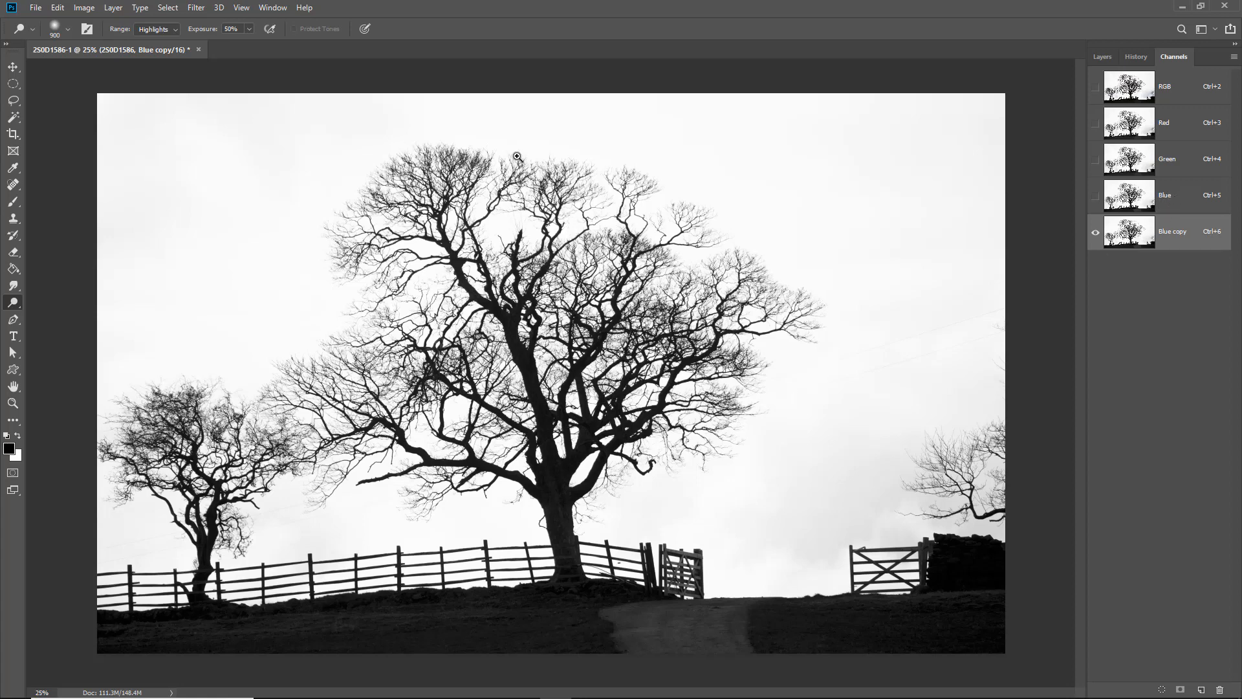
- Increase the Blue copy channel's contrast with Levels, setting the black input to 72 and the white input to 243
{"action": "left_click_drag", "start_coordinate": [518, 157], "coordinate": [1022, 563]}
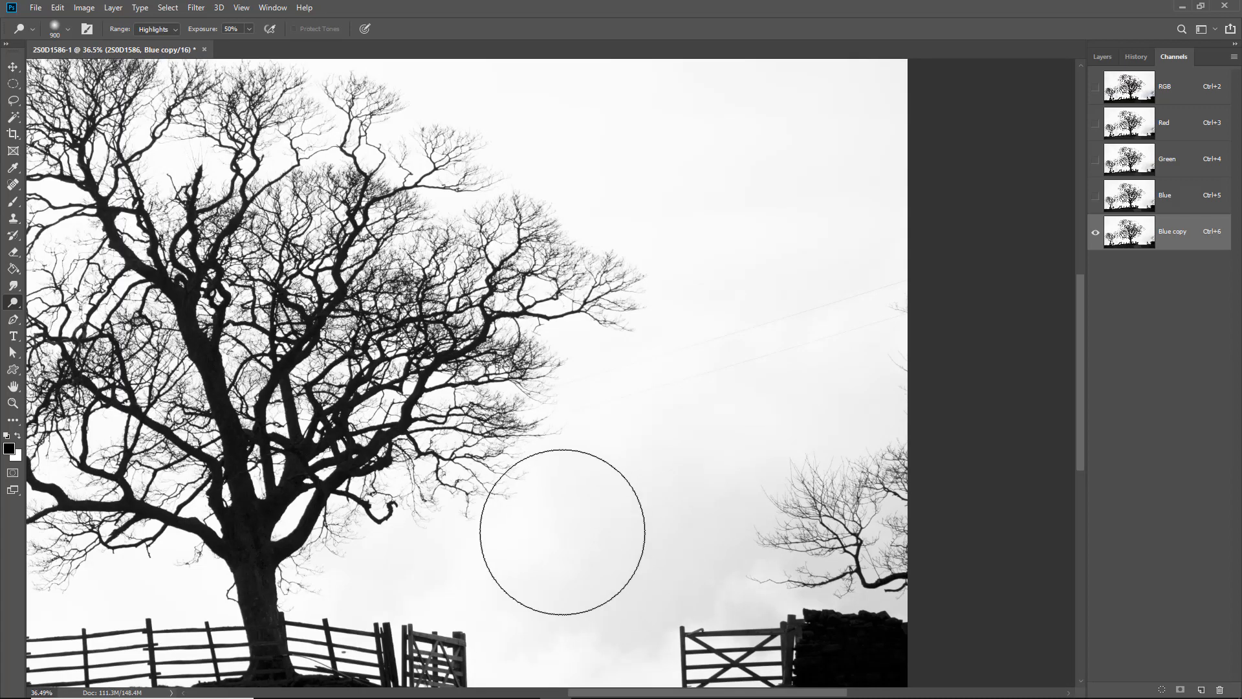
{"action": "key", "text": "ctrl+l"}
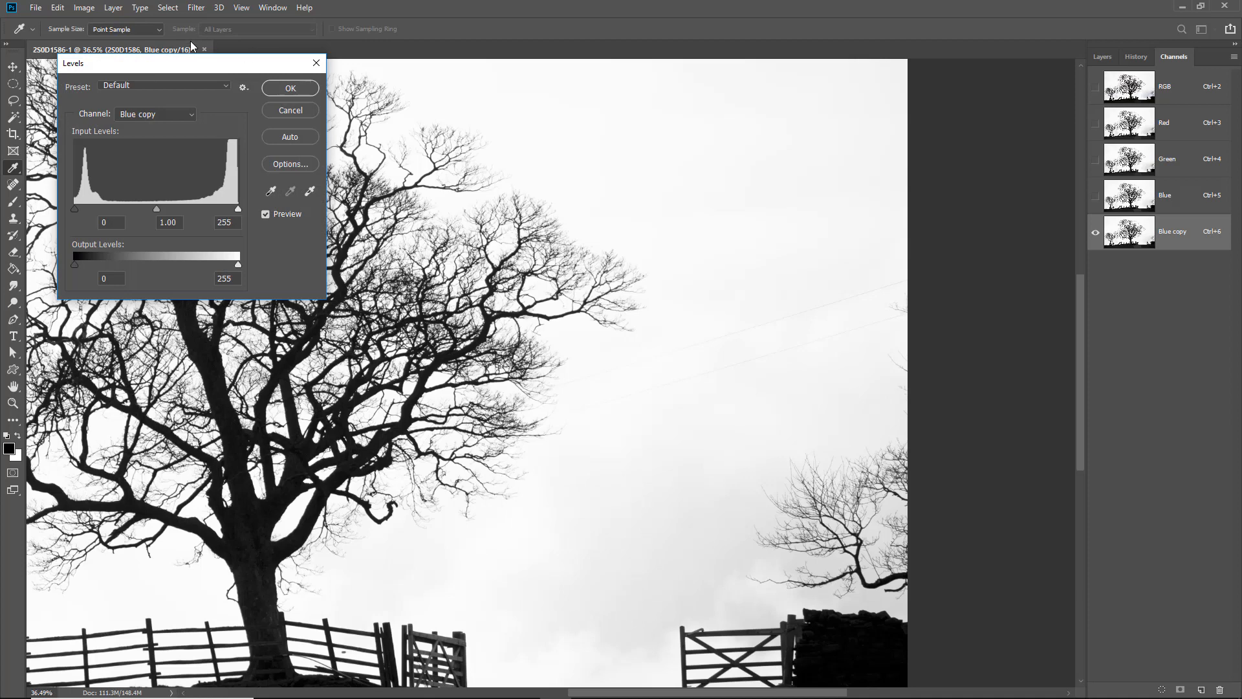
{"action": "left_click_drag", "start_coordinate": [201, 74], "coordinate": [905, 90]}
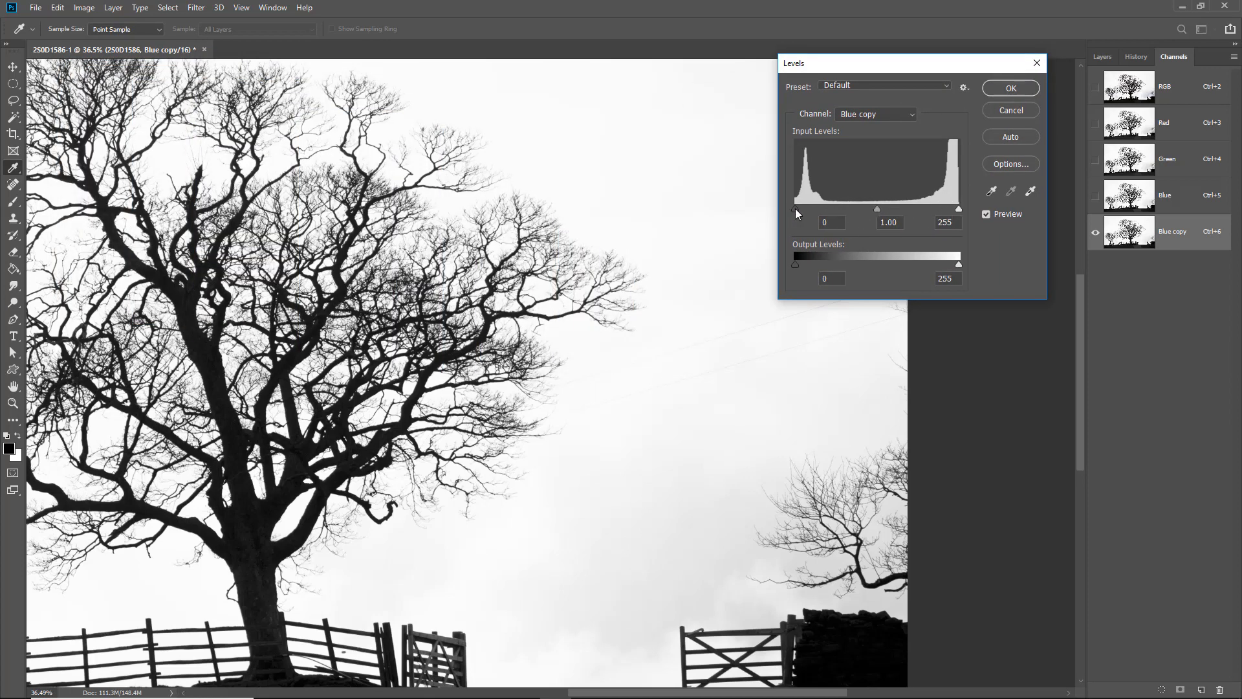
{"action": "mouse_move", "coordinate": [796, 208]}
{"action": "left_mouse_down"}
{"action": "mouse_move", "coordinate": [821, 209]}
{"action": "mouse_move", "coordinate": [811, 211]}
{"action": "left_mouse_up"}
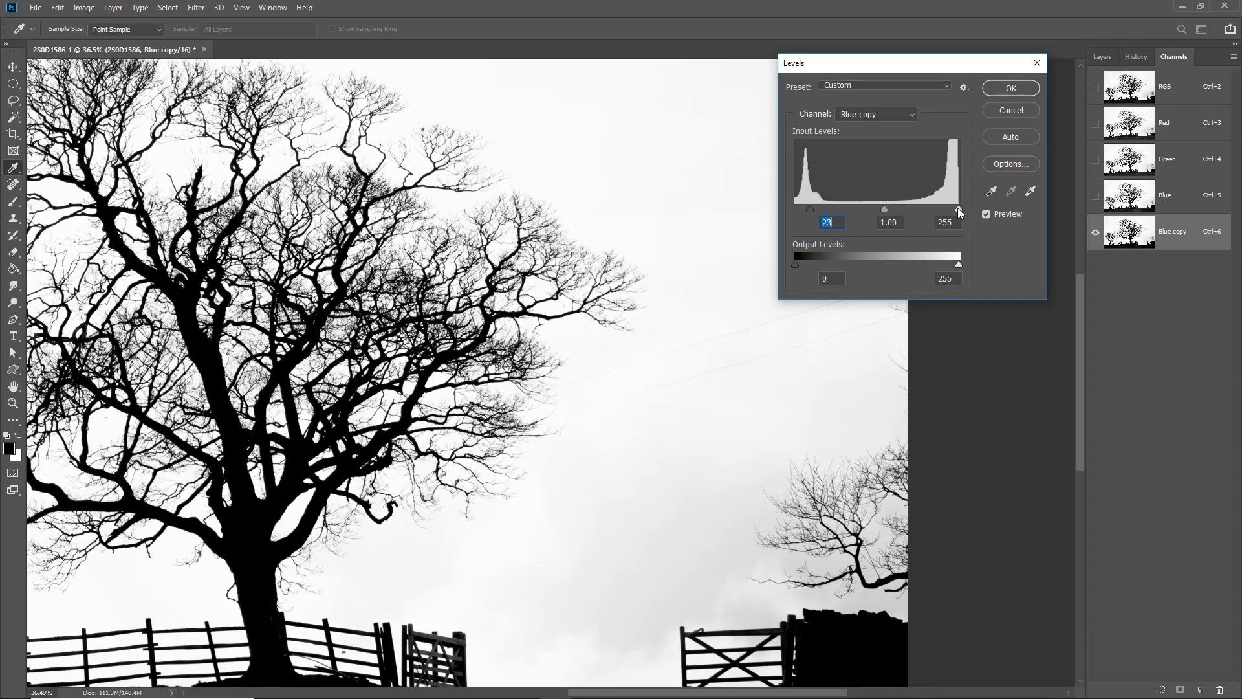
{"action": "mouse_move", "coordinate": [957, 208]}
{"action": "left_mouse_down"}
{"action": "mouse_move", "coordinate": [860, 218]}
{"action": "mouse_move", "coordinate": [942, 227]}
{"action": "left_mouse_up"}
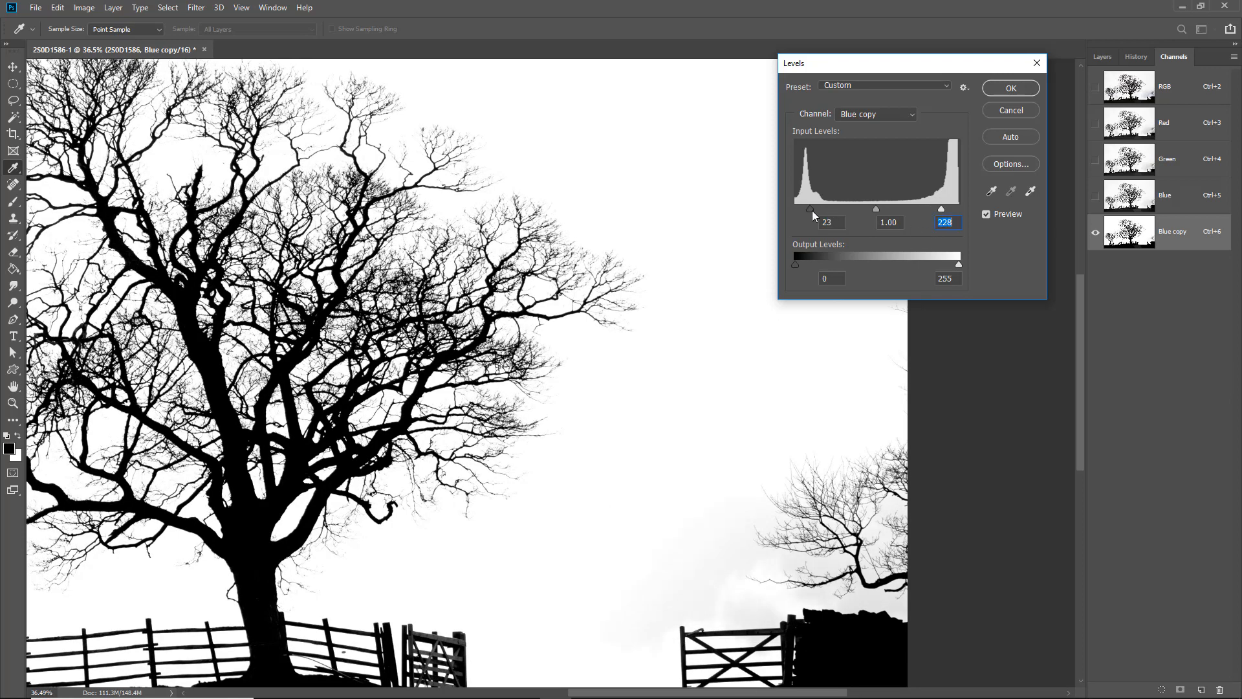
{"action": "left_click_drag", "start_coordinate": [812, 211], "coordinate": [841, 224]}
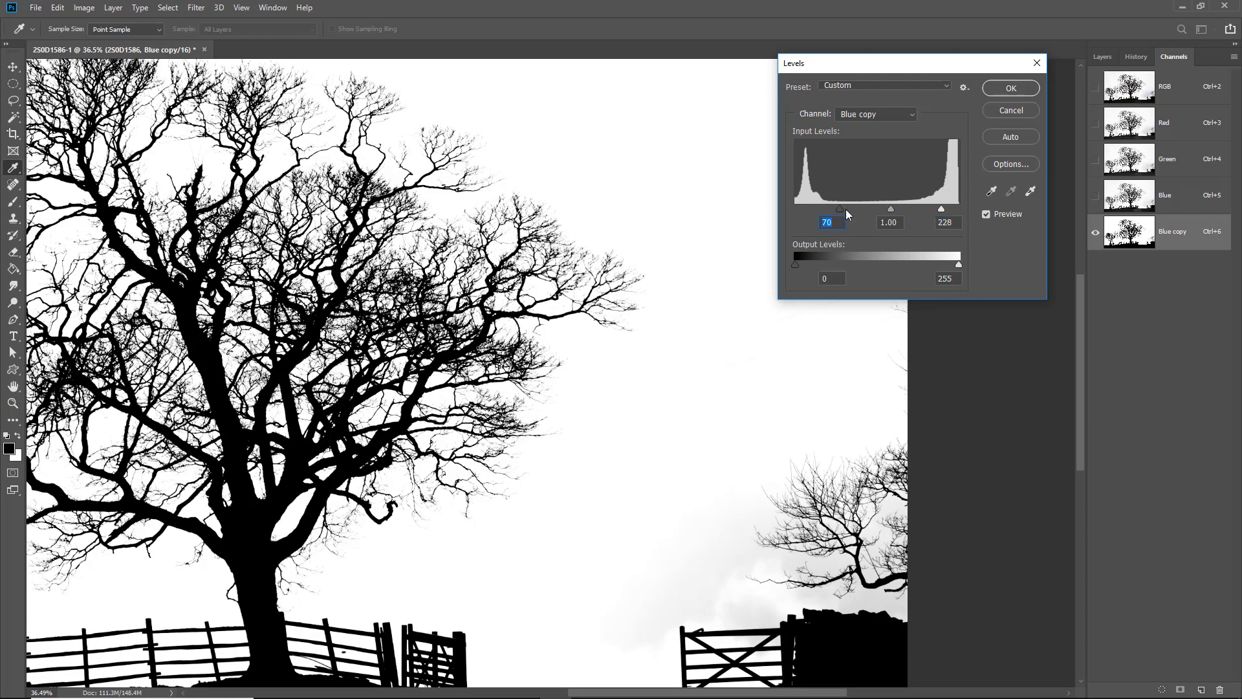
{"action": "left_click_drag", "start_coordinate": [840, 209], "coordinate": [841, 208]}
{"action": "left_click_drag", "start_coordinate": [941, 209], "coordinate": [951, 220]}
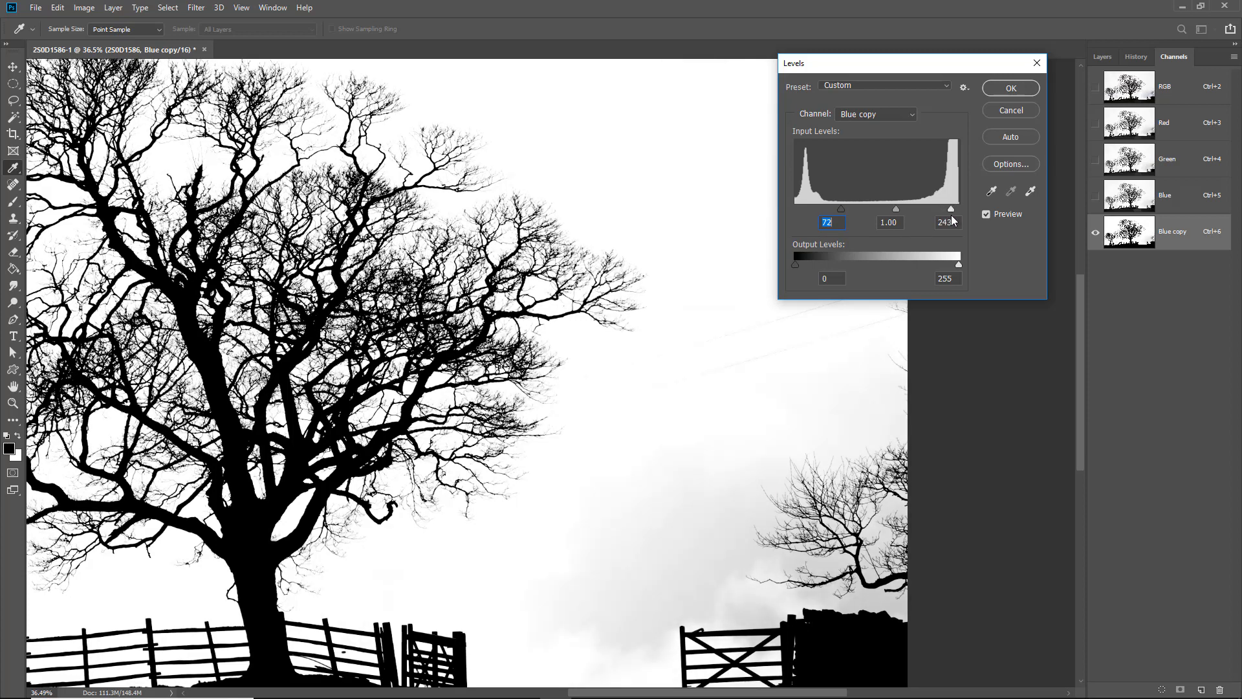
{"action": "left_click", "coordinate": [951, 222]}
{"action": "left_click", "coordinate": [1008, 88]}
- Dodge the remaining grey sky near the gate and around the left side to white, using Highlights at 50% exposure
{"action": "key", "text": "o"}
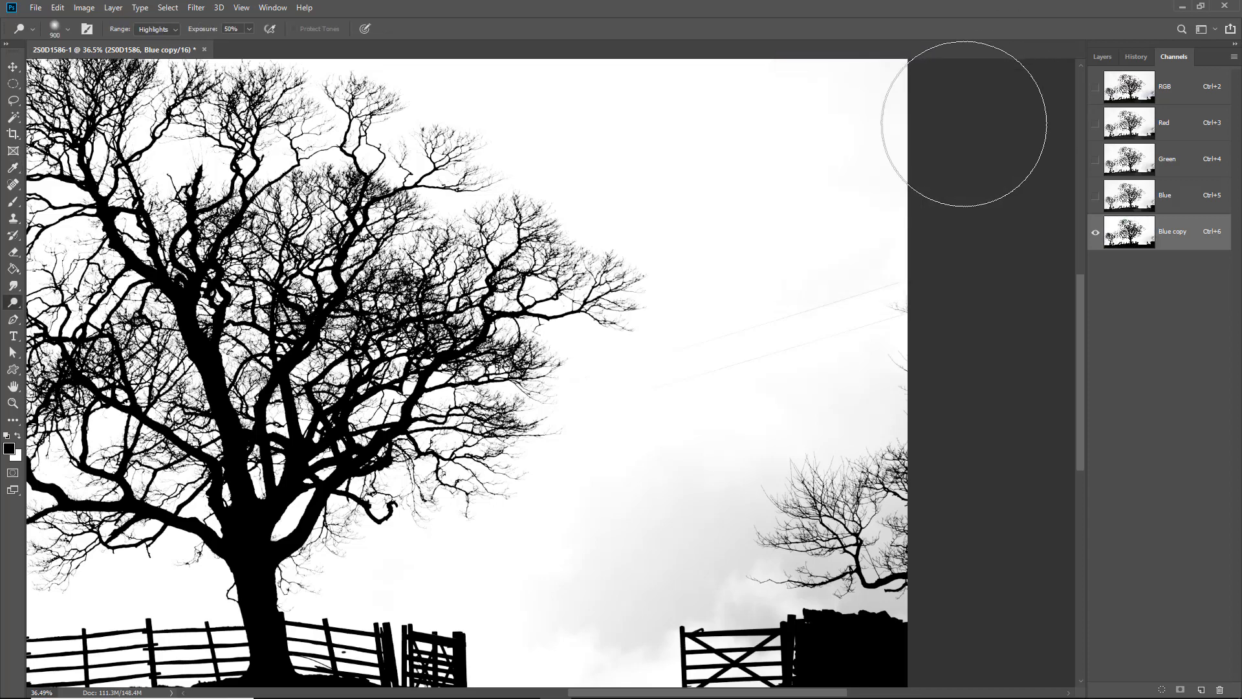
{"action": "key", "text": "ctrl+0"}
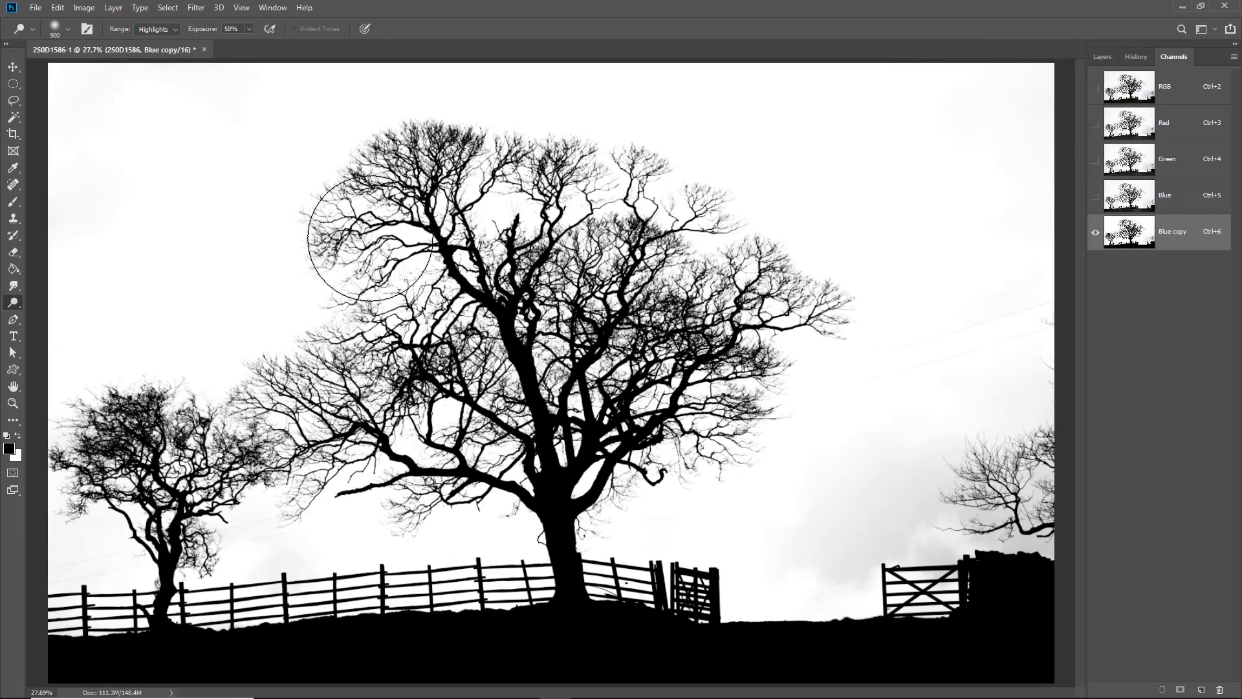
{"action": "right_click", "coordinate": [14, 304]}
{"action": "left_click", "coordinate": [58, 303]}
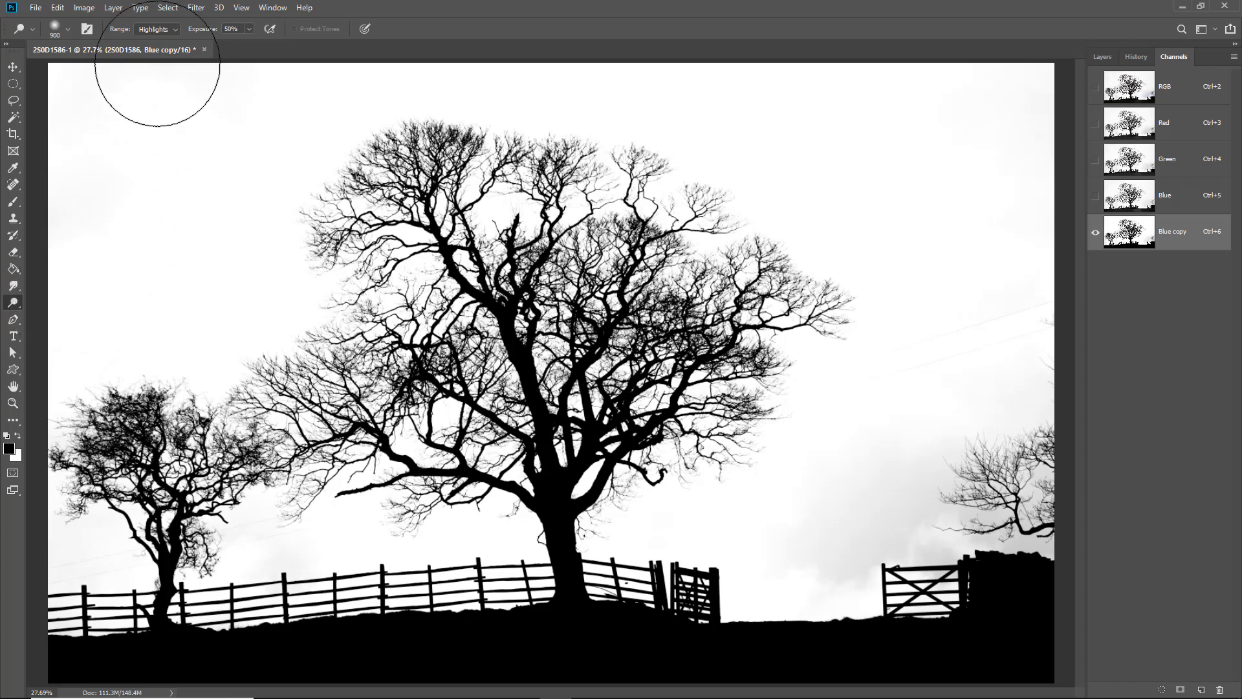
{"action": "mouse_move", "coordinate": [815, 540]}
{"action": "left_mouse_down"}
{"action": "mouse_move", "coordinate": [1032, 533]}
{"action": "mouse_move", "coordinate": [1038, 470]}
{"action": "mouse_move", "coordinate": [966, 396]}
{"action": "mouse_move", "coordinate": [934, 477]}
{"action": "mouse_move", "coordinate": [864, 560]}
{"action": "left_mouse_up"}
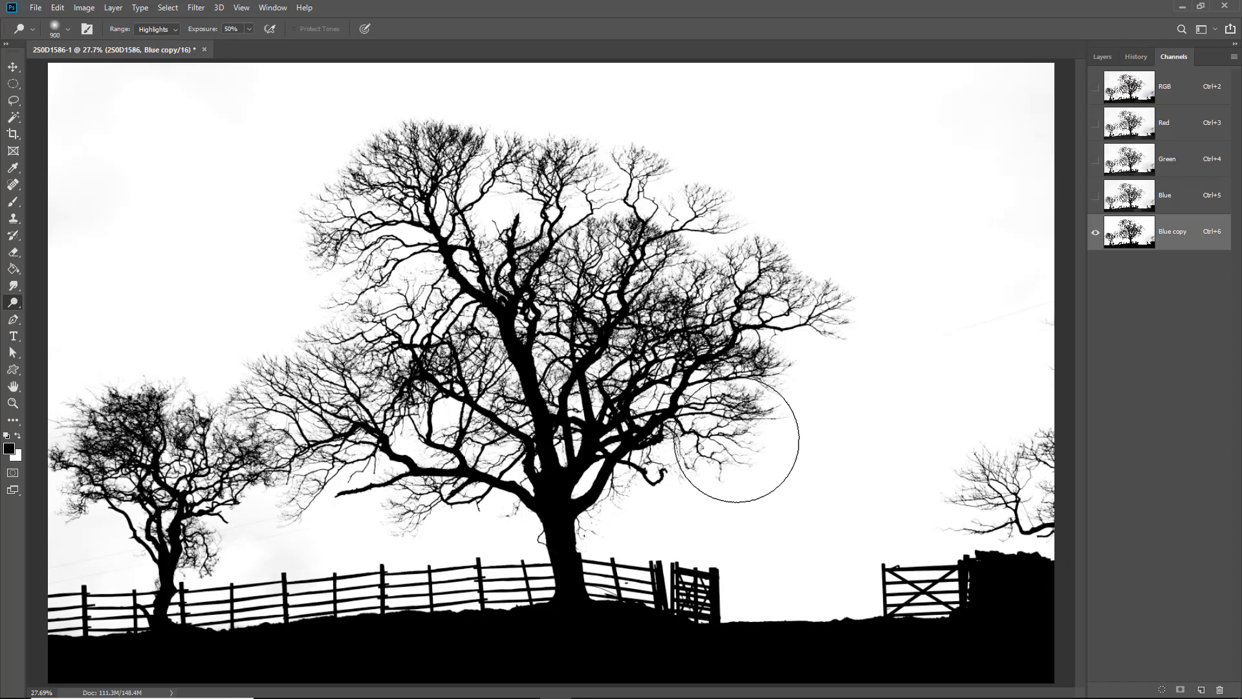
{"action": "mouse_move", "coordinate": [456, 524]}
{"action": "left_mouse_down"}
{"action": "mouse_move", "coordinate": [197, 553]}
{"action": "mouse_move", "coordinate": [60, 591]}
{"action": "mouse_move", "coordinate": [28, 205]}
{"action": "mouse_move", "coordinate": [865, 99]}
{"action": "mouse_move", "coordinate": [421, 123]}
{"action": "mouse_move", "coordinate": [150, 212]}
{"action": "left_mouse_up"}
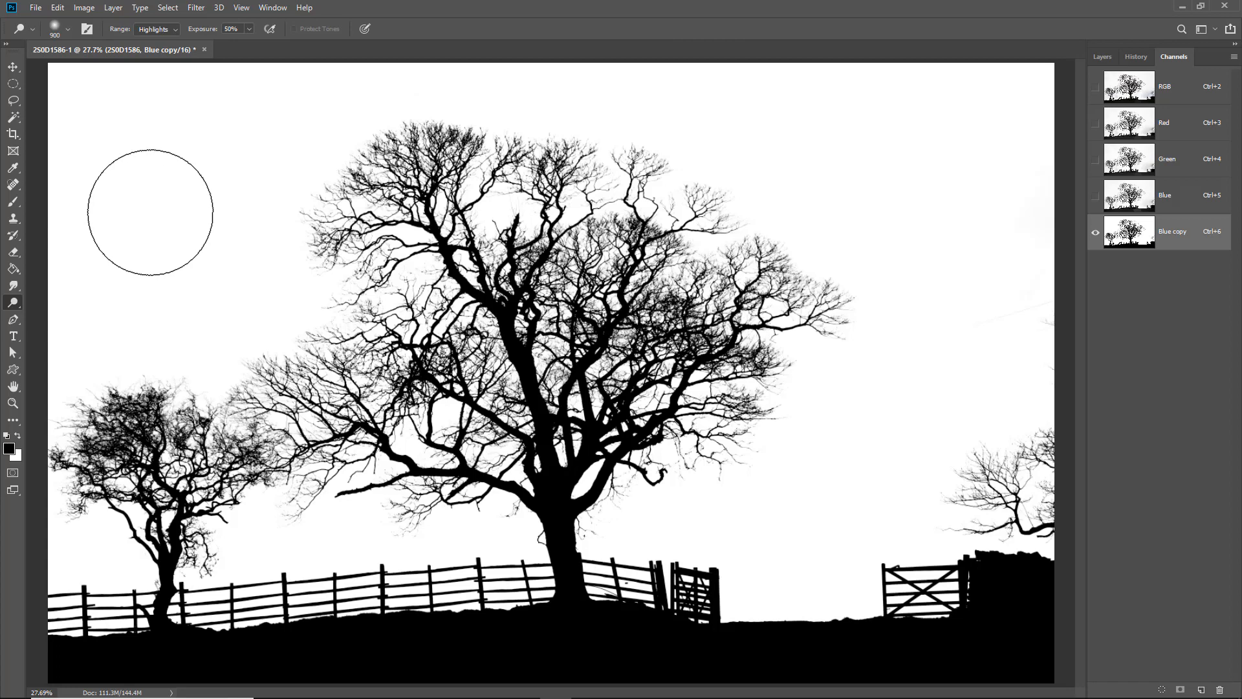
{"action": "left_click", "coordinate": [21, 308]}
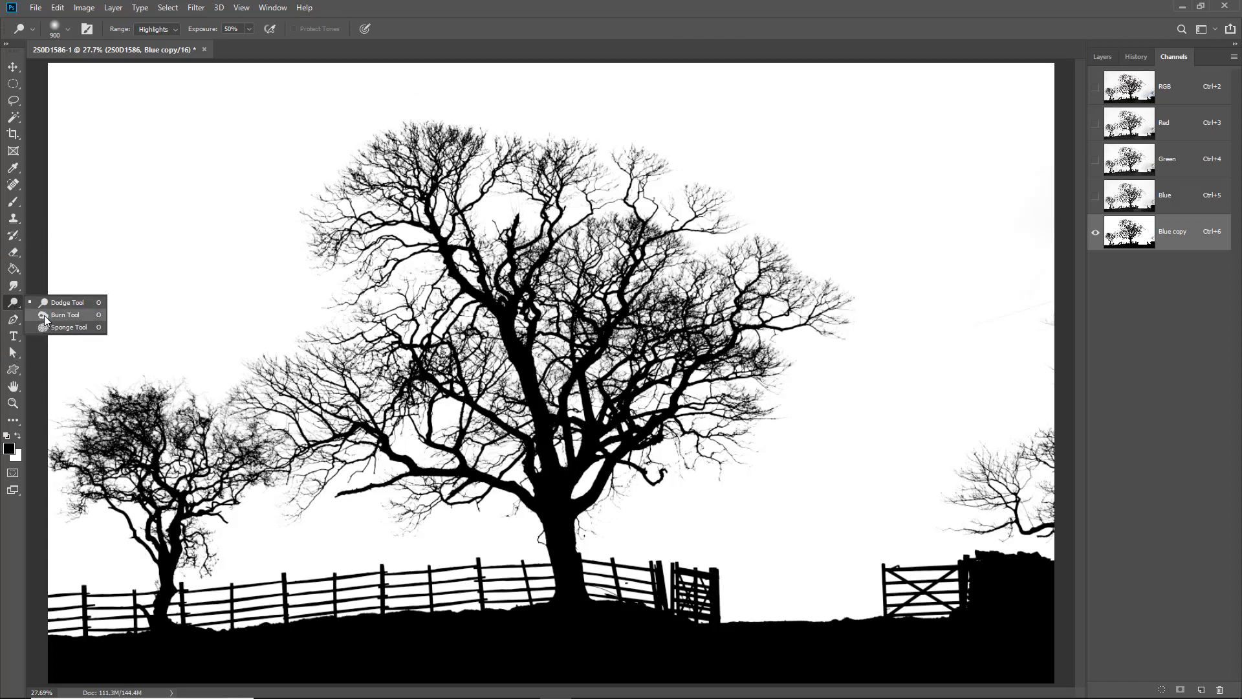
{"action": "left_click", "coordinate": [42, 313]}
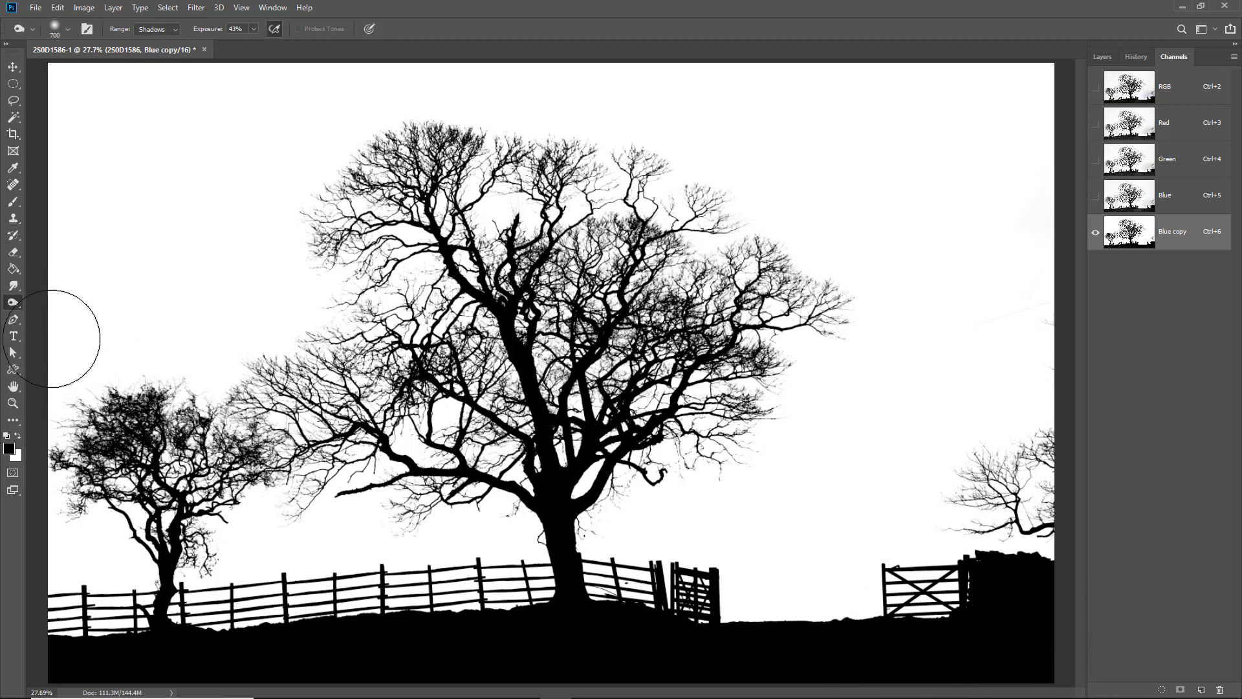
- Outline the small tree above the stone wall with the Polygonal Lasso, fill the selection with white on the Blue copy channel, and deselect
{"action": "left_click", "coordinate": [20, 436]}
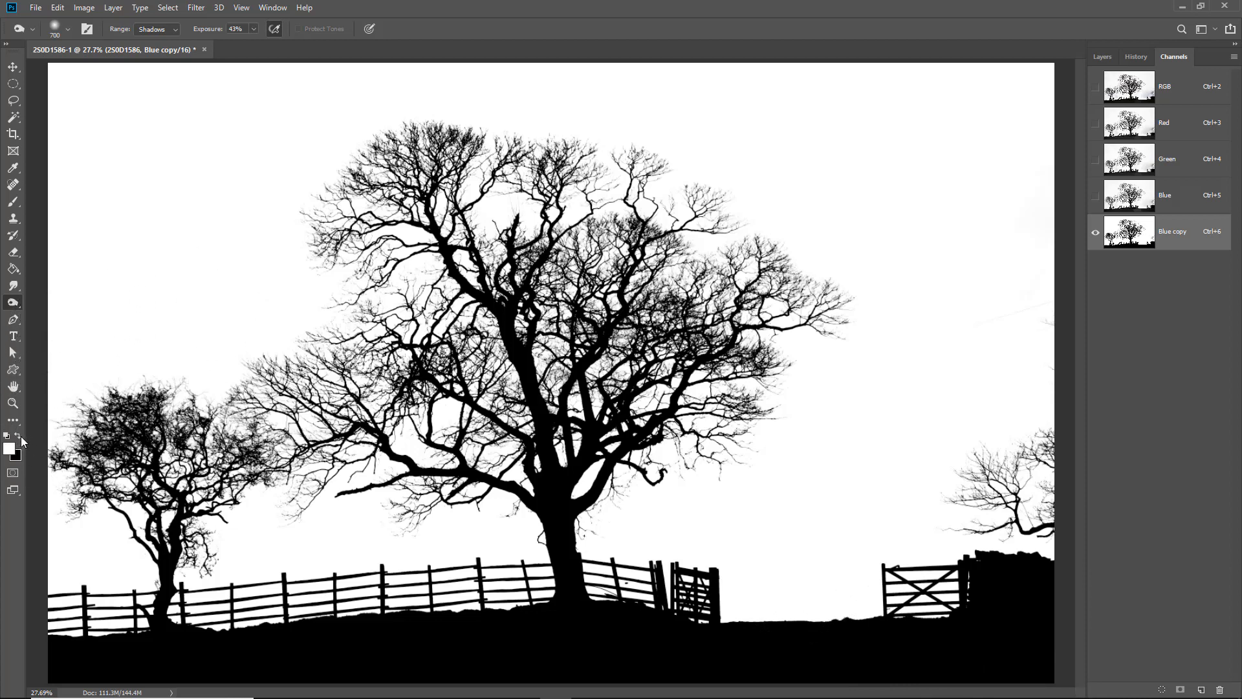
{"action": "left_click", "coordinate": [16, 104]}
{"action": "left_click", "coordinate": [64, 113]}
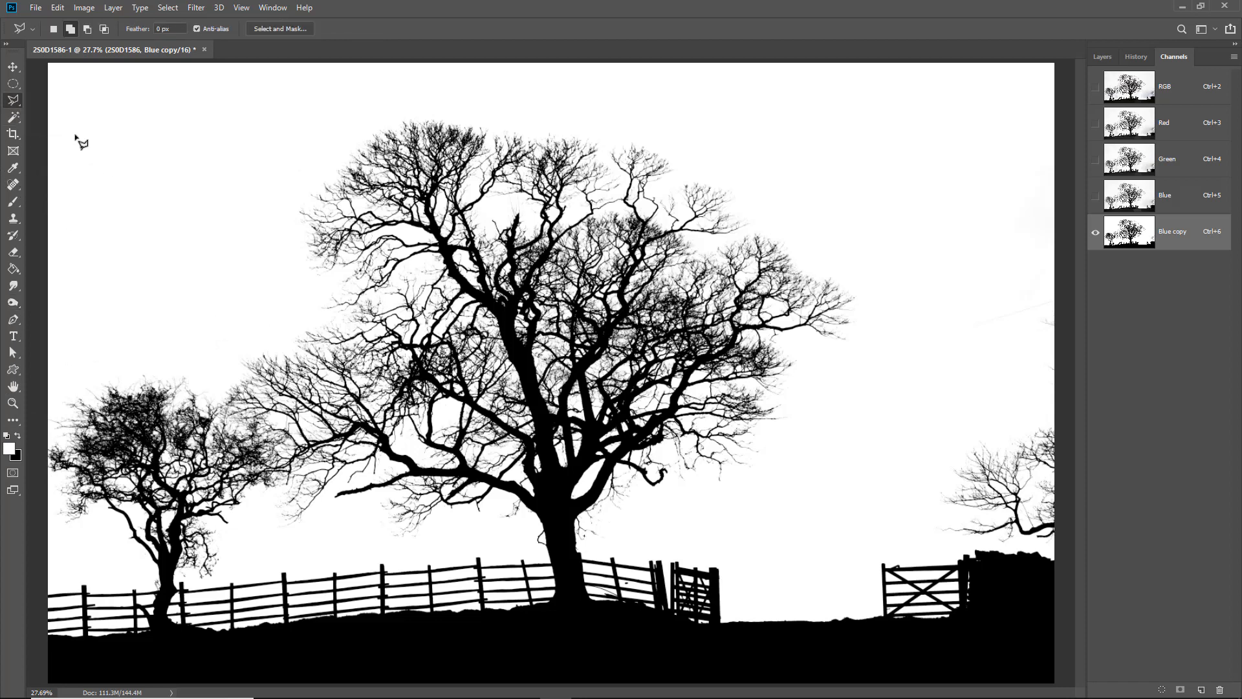
{"action": "left_click", "coordinate": [996, 545]}
{"action": "left_click", "coordinate": [912, 532]}
{"action": "left_click", "coordinate": [919, 486]}
{"action": "left_click", "coordinate": [945, 438]}
{"action": "left_click", "coordinate": [1030, 406]}
{"action": "left_click", "coordinate": [1075, 416]}
{"action": "left_click", "coordinate": [1075, 481]}
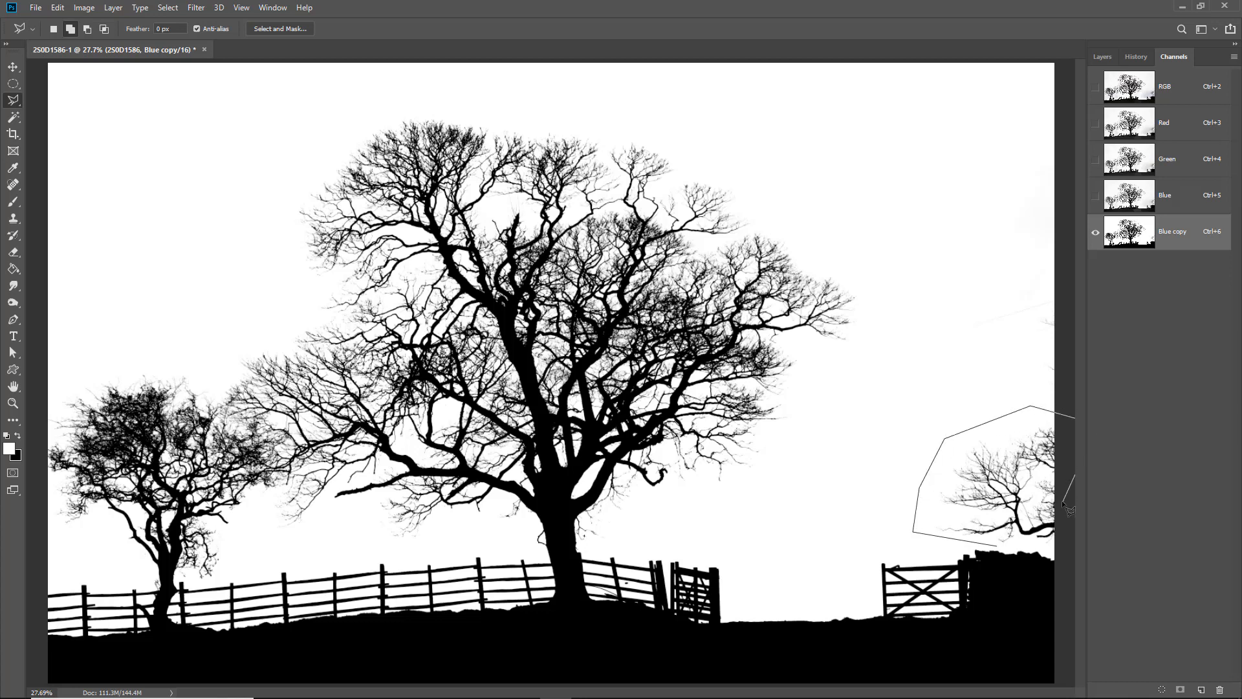
{"action": "left_click", "coordinate": [1066, 504]}
{"action": "left_click", "coordinate": [1064, 553]}
{"action": "left_click", "coordinate": [997, 548]}
{"action": "key", "text": "alt+BackSpace"}
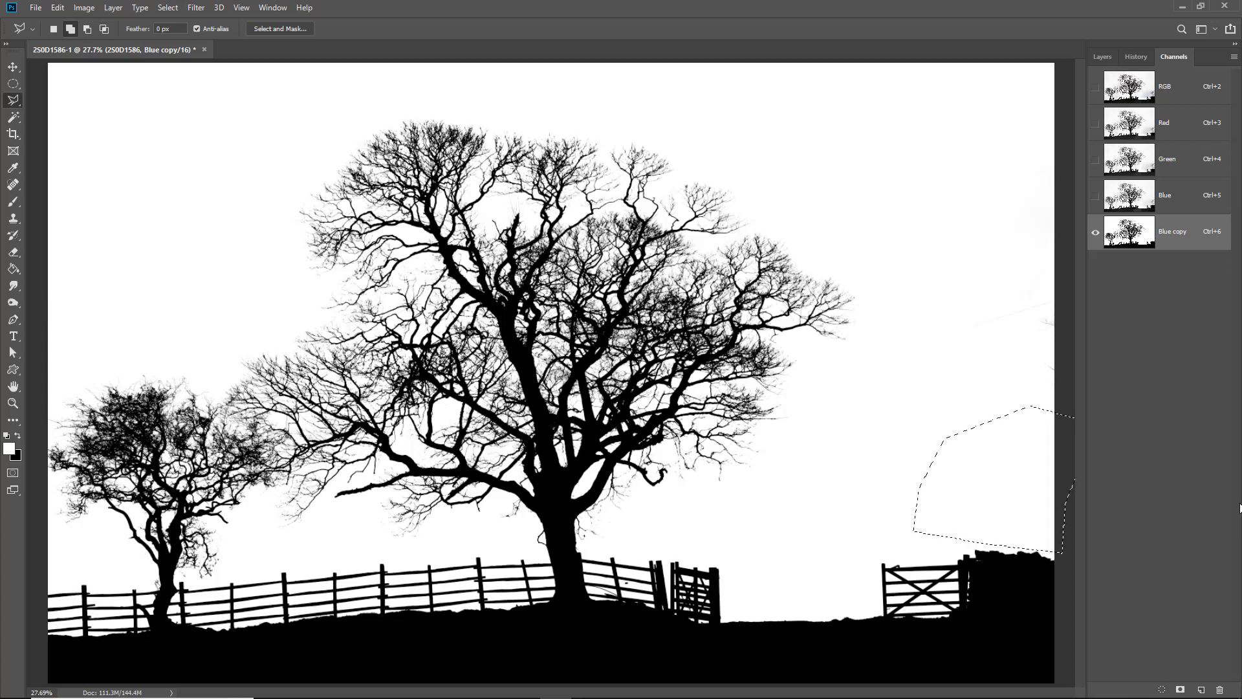
{"action": "key", "text": "ctrl+d"}
- Load the Blue copy channel as a selection, add it as a mask to the photo layer, and invert the mask so only the silhouettes remain
{"action": "left_click", "coordinate": [1171, 88]}
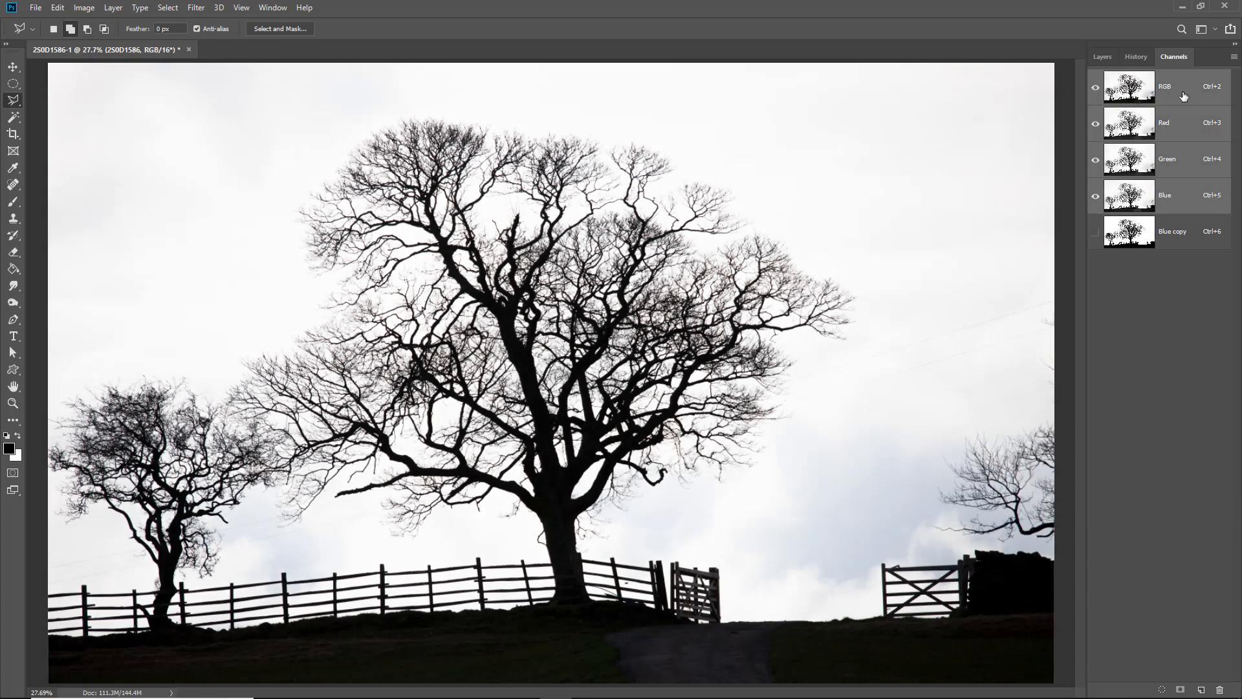
{"action": "left_click", "coordinate": [1129, 233], "text": "ctrl"}
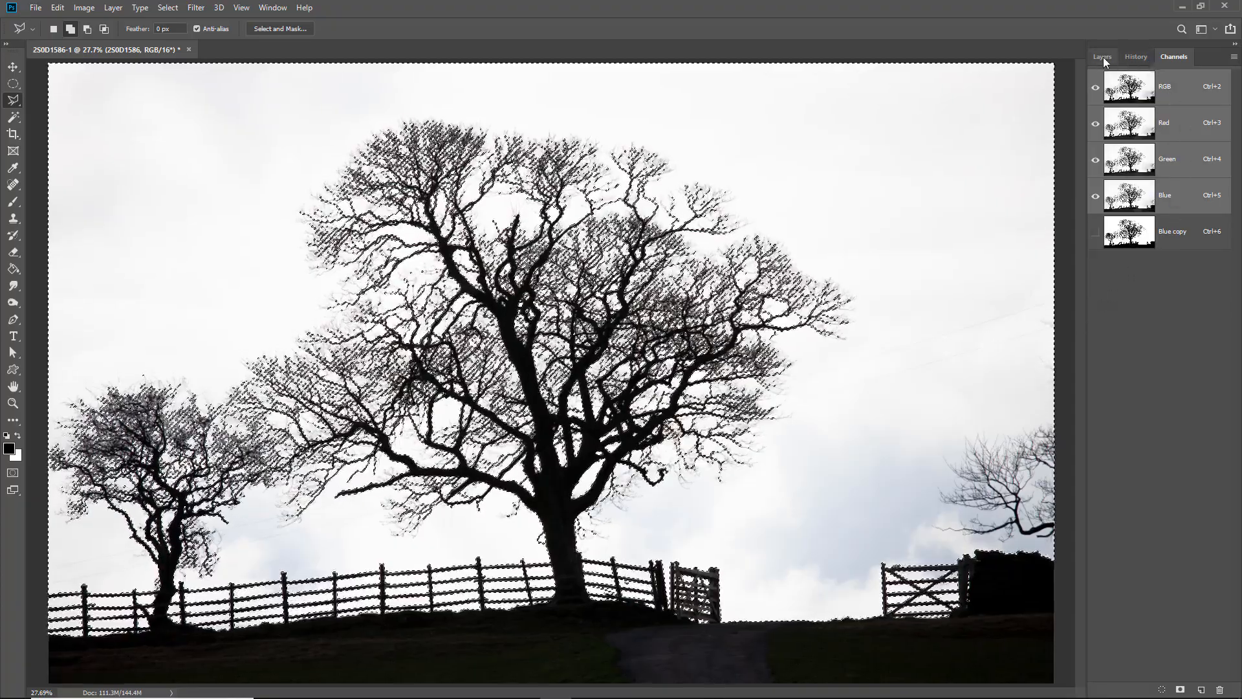
{"action": "left_click", "coordinate": [1103, 56]}
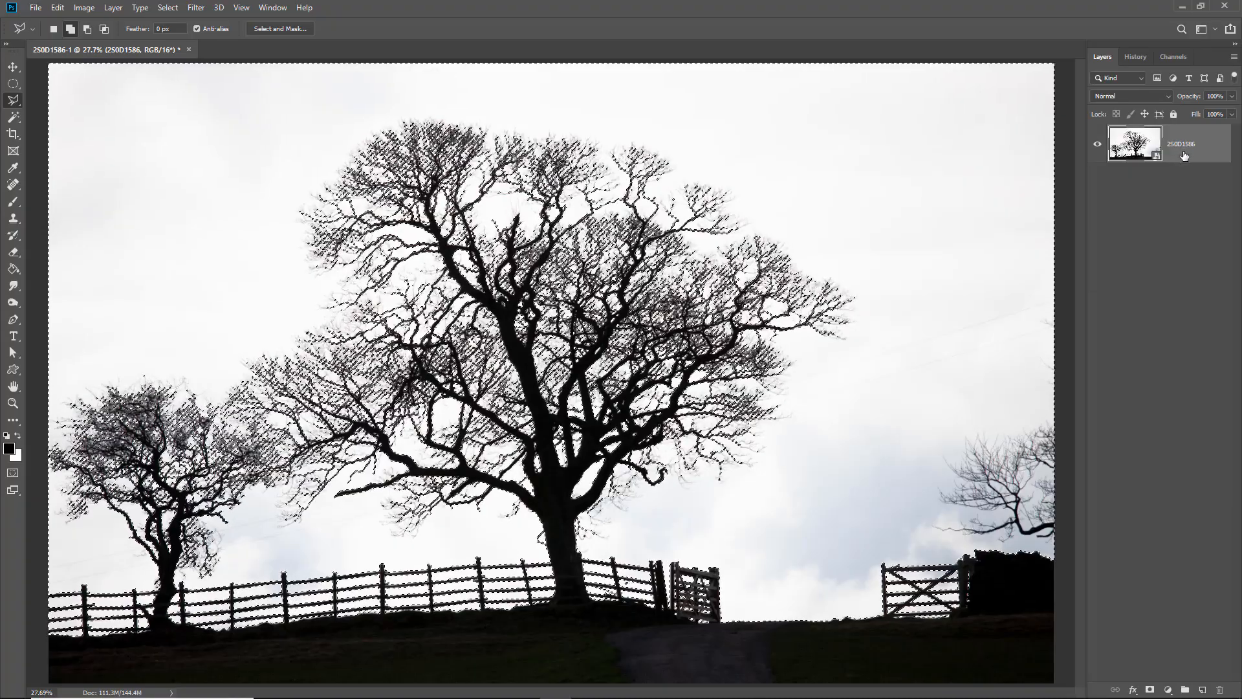
{"action": "left_click", "coordinate": [1150, 690]}
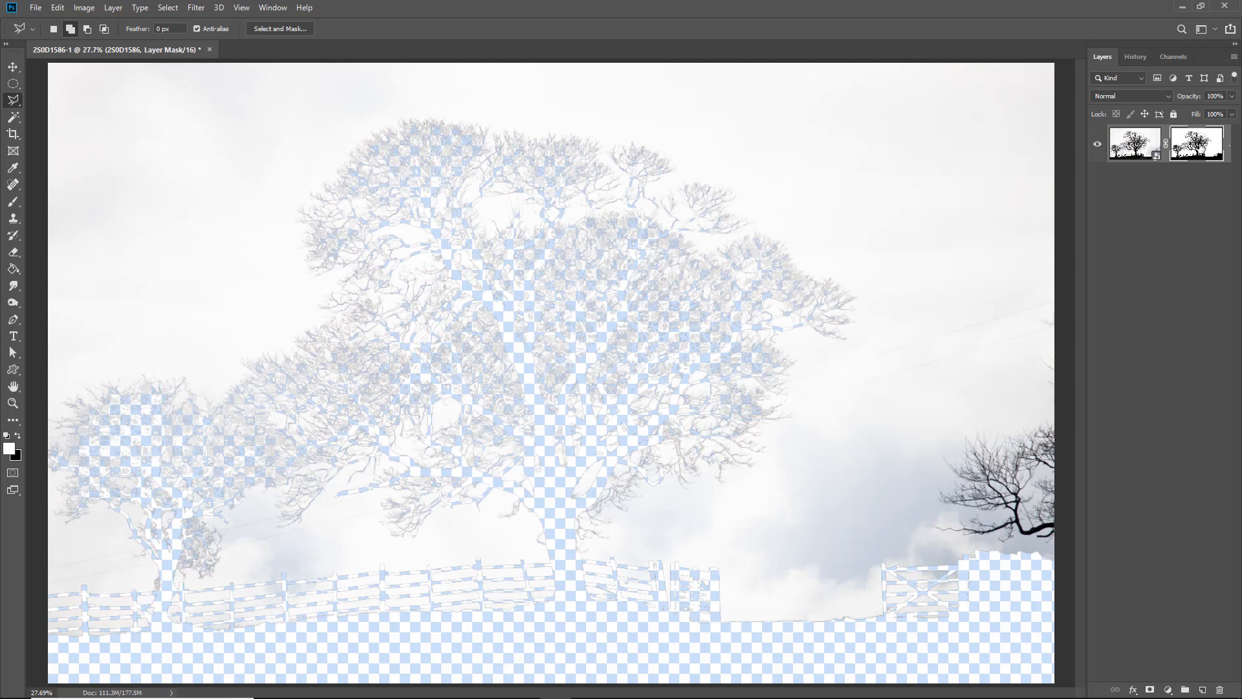
{"action": "key", "text": "ctrl+i"}
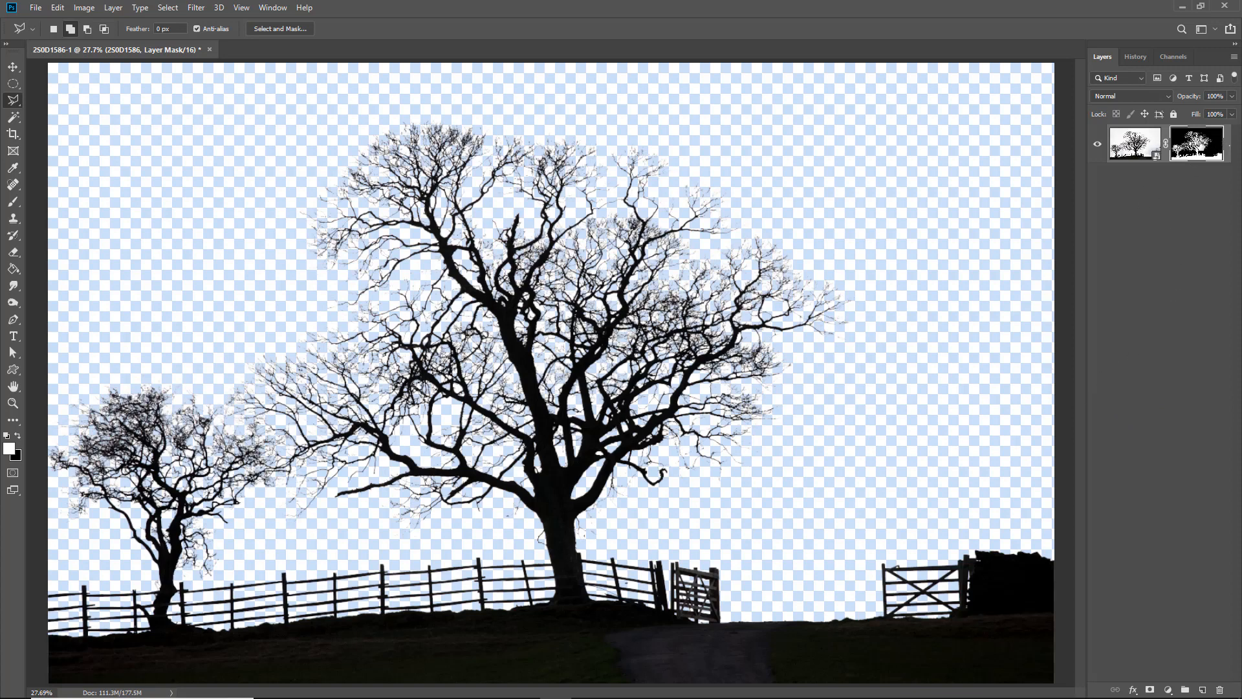
- Refine the mask in Select and Mask with 0.5 px feather and Decontaminate Colors at 100%, outputting to a new layer with layer mask
{"action": "double_click", "coordinate": [1200, 145]}
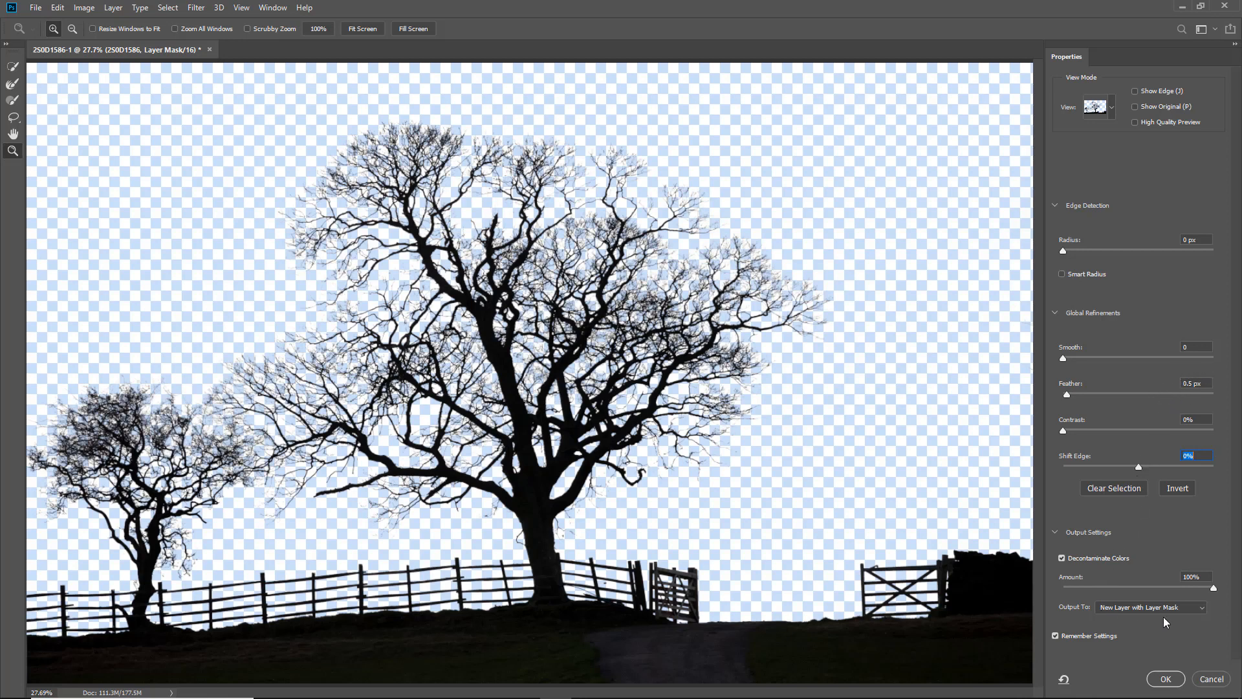
{"action": "left_click", "coordinate": [1201, 608]}
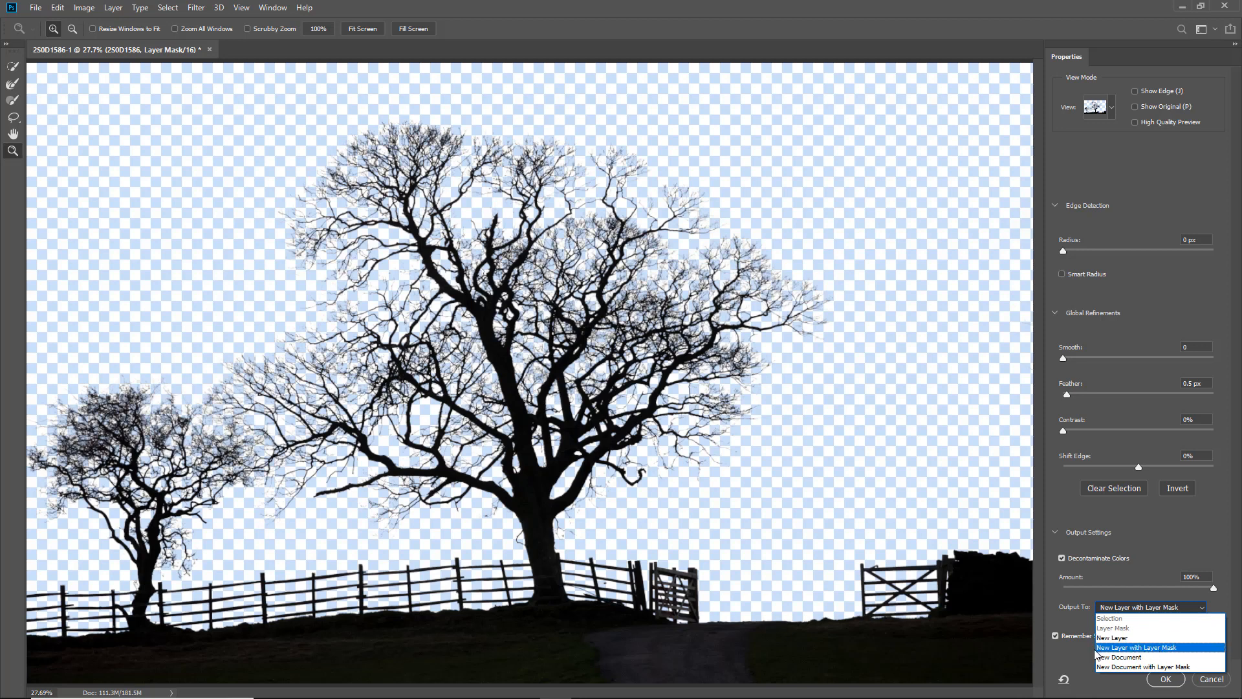
{"action": "left_click", "coordinate": [1142, 648]}
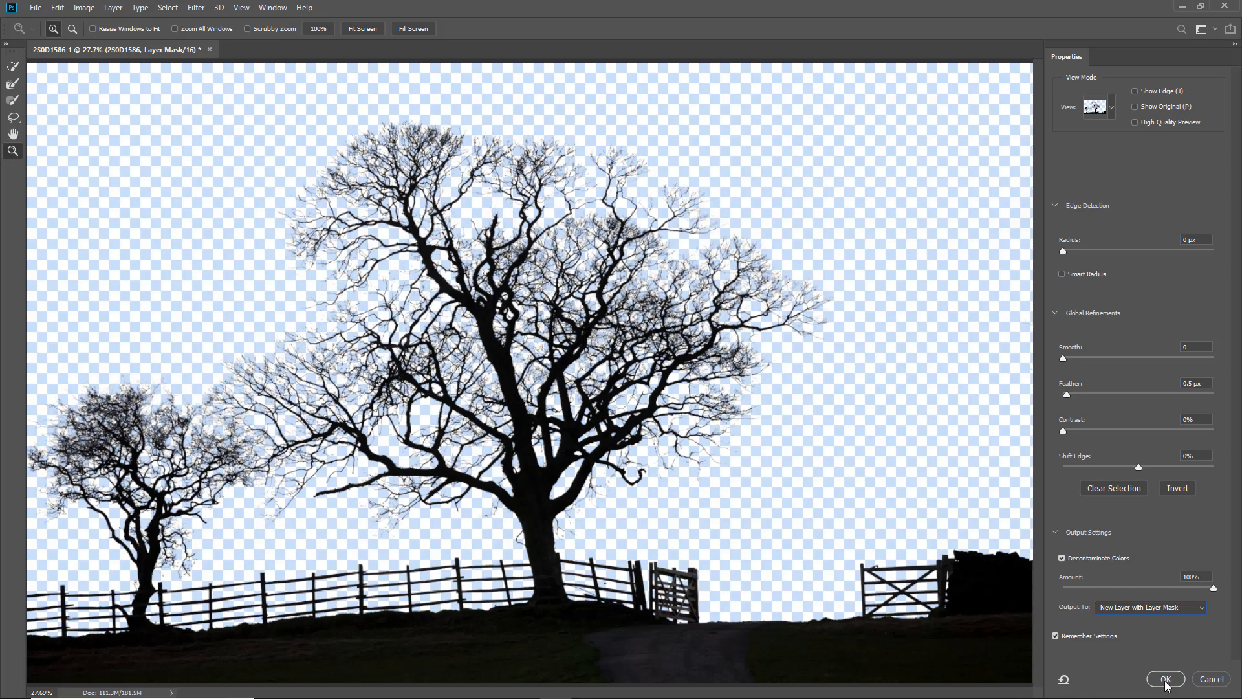
{"action": "left_click", "coordinate": [1166, 679]}
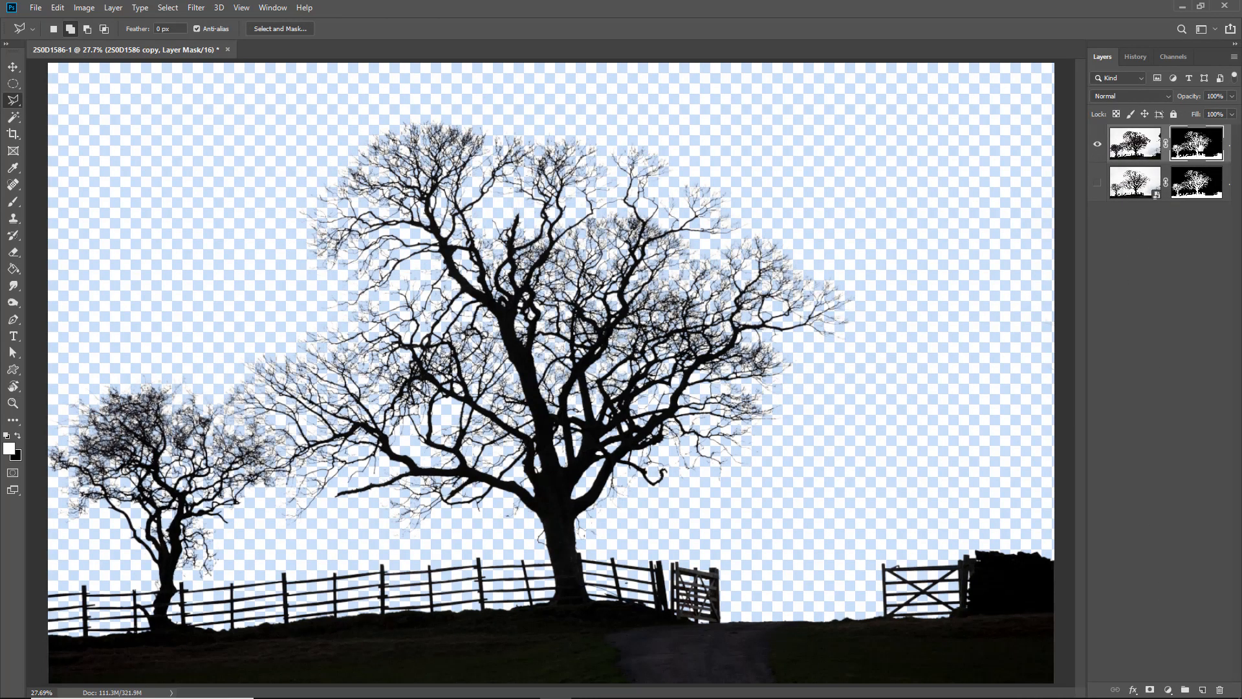
- Apply the layer mask on the copied tree layer, lock its transparent pixels, and fill the silhouettes with black
{"action": "right_click", "coordinate": [1196, 139]}
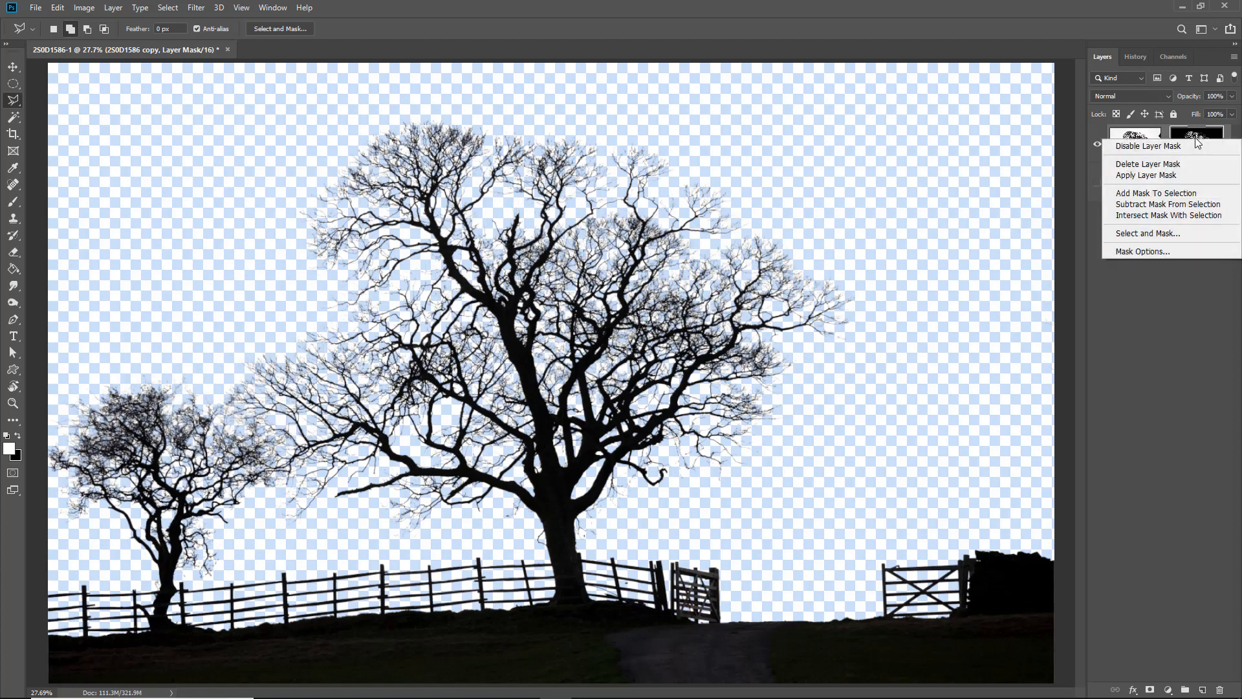
{"action": "left_click", "coordinate": [1146, 175]}
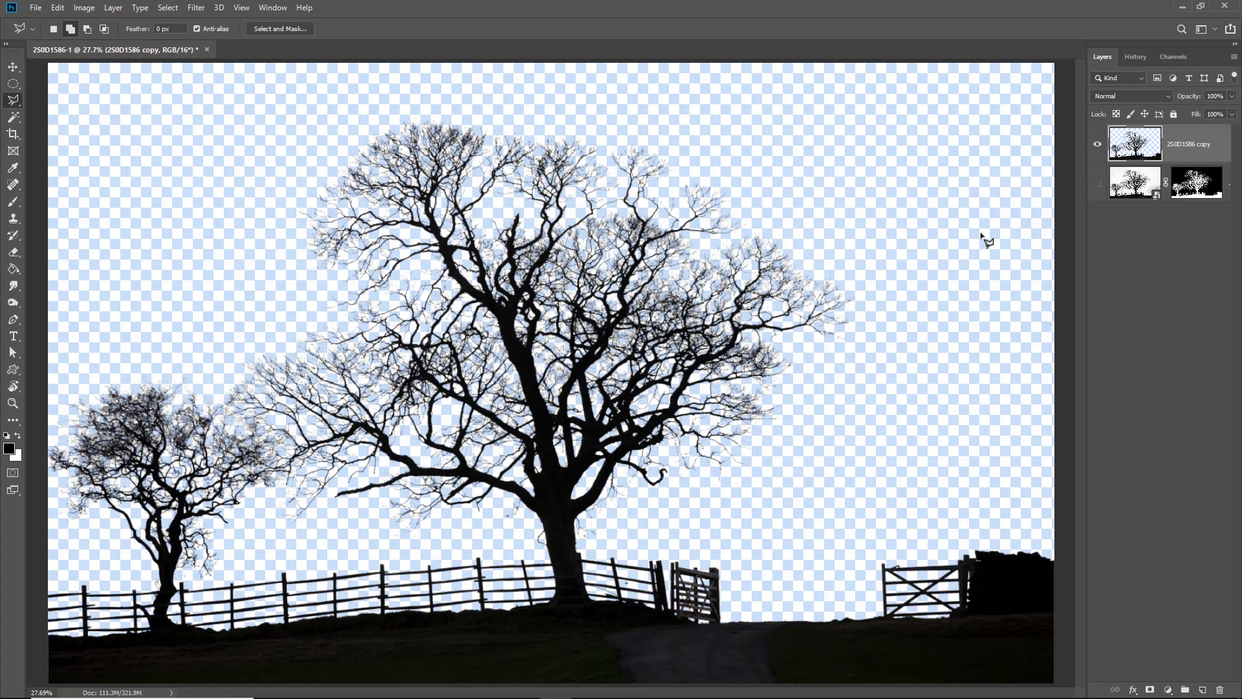
{"action": "left_click", "coordinate": [1117, 113]}
{"action": "key", "text": "alt+BackSpace"}
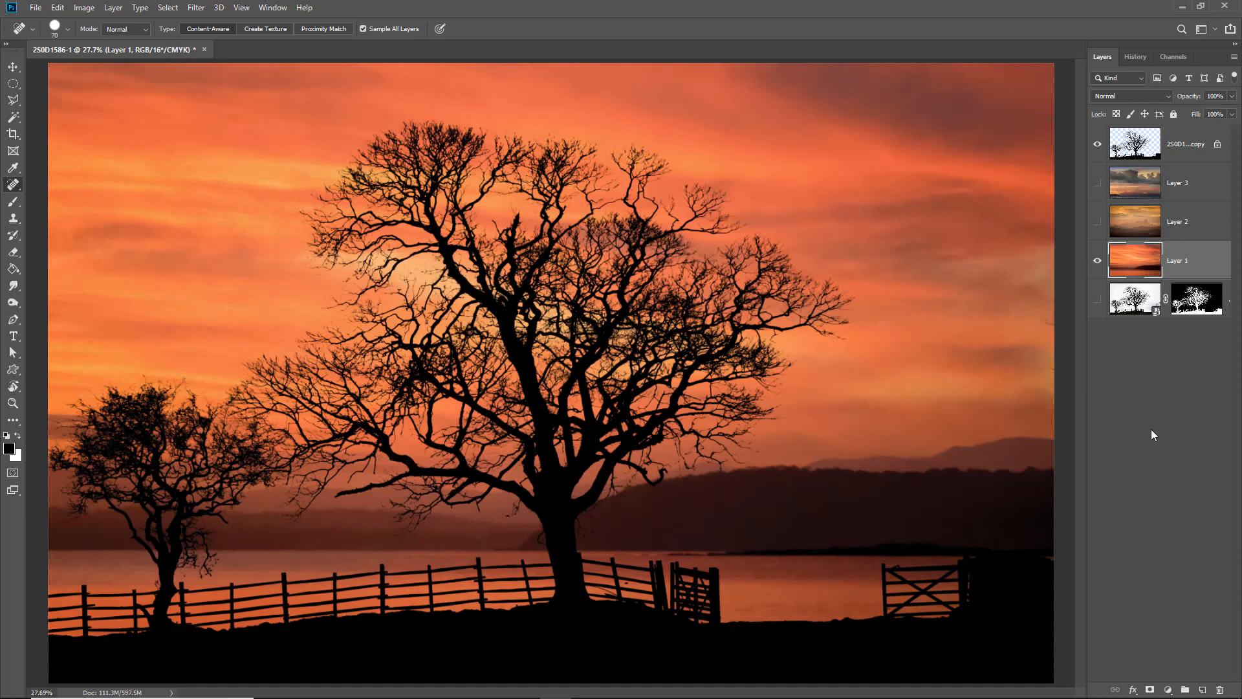
- Show the Layer 2 and Layer 3 skies in turn behind the silhouetted trees, and try shifting the Layer 3 sky upward
{"action": "left_click", "coordinate": [1096, 222]}
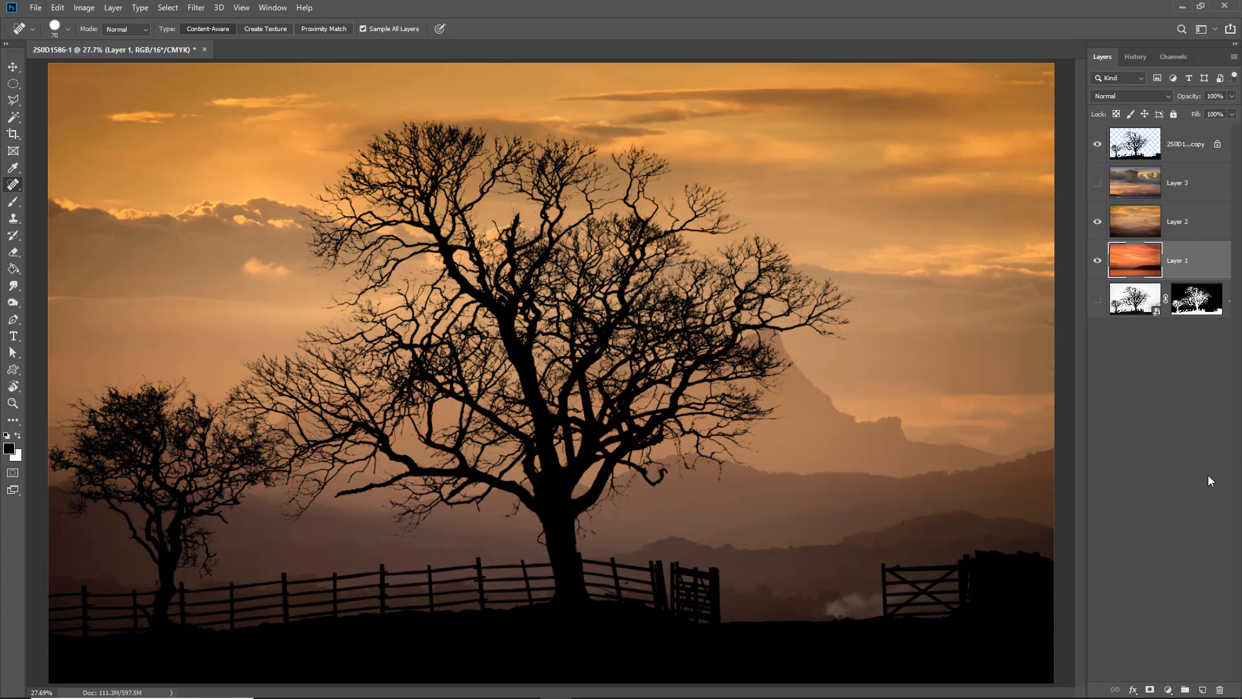
{"action": "left_click", "coordinate": [1180, 184]}
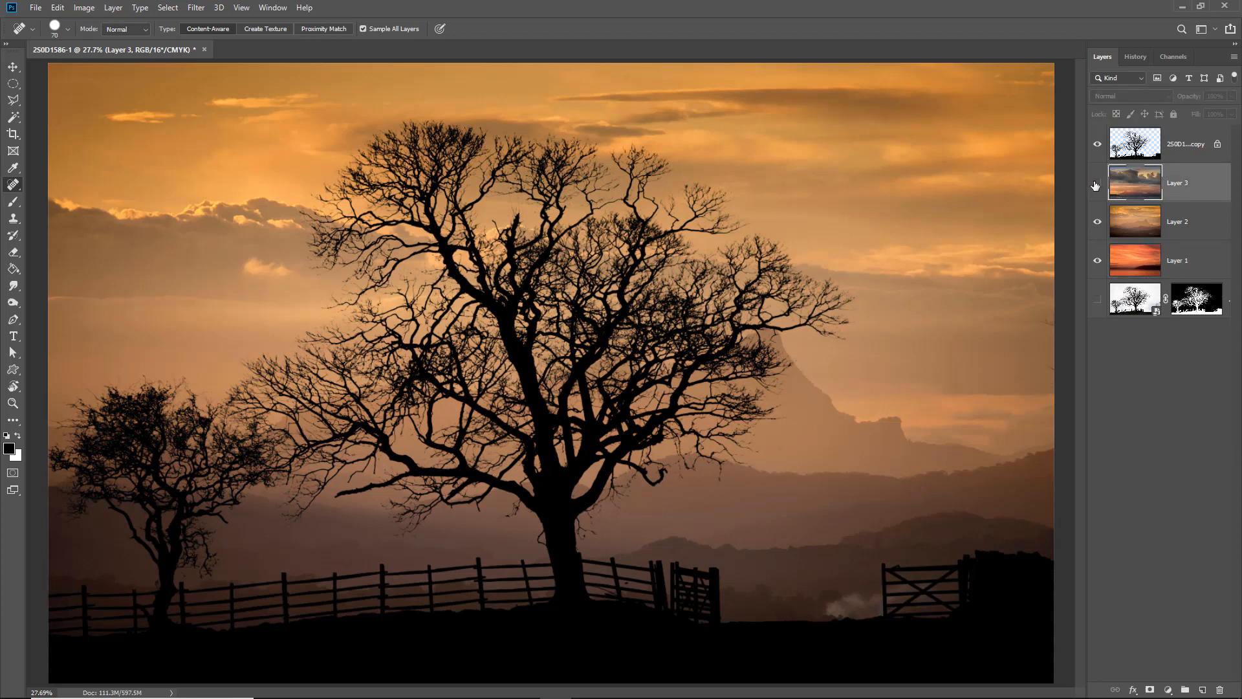
{"action": "left_click", "coordinate": [1096, 183]}
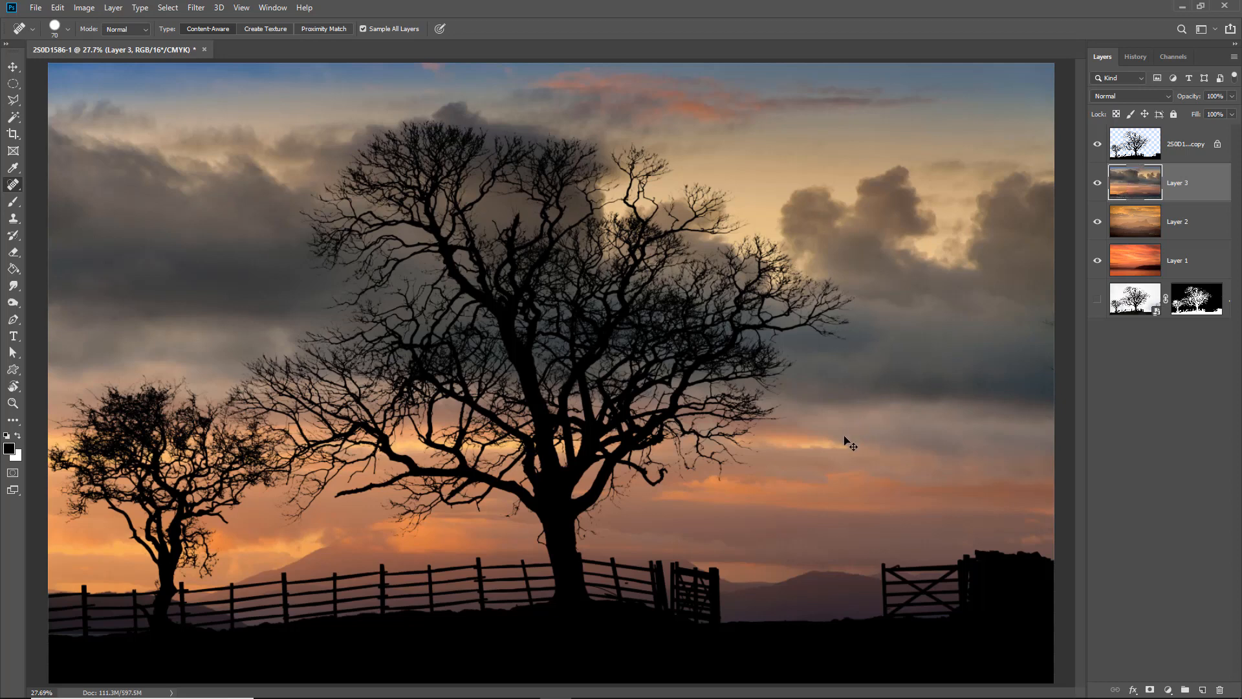
{"action": "left_click_drag", "start_coordinate": [844, 449], "coordinate": [845, 397]}
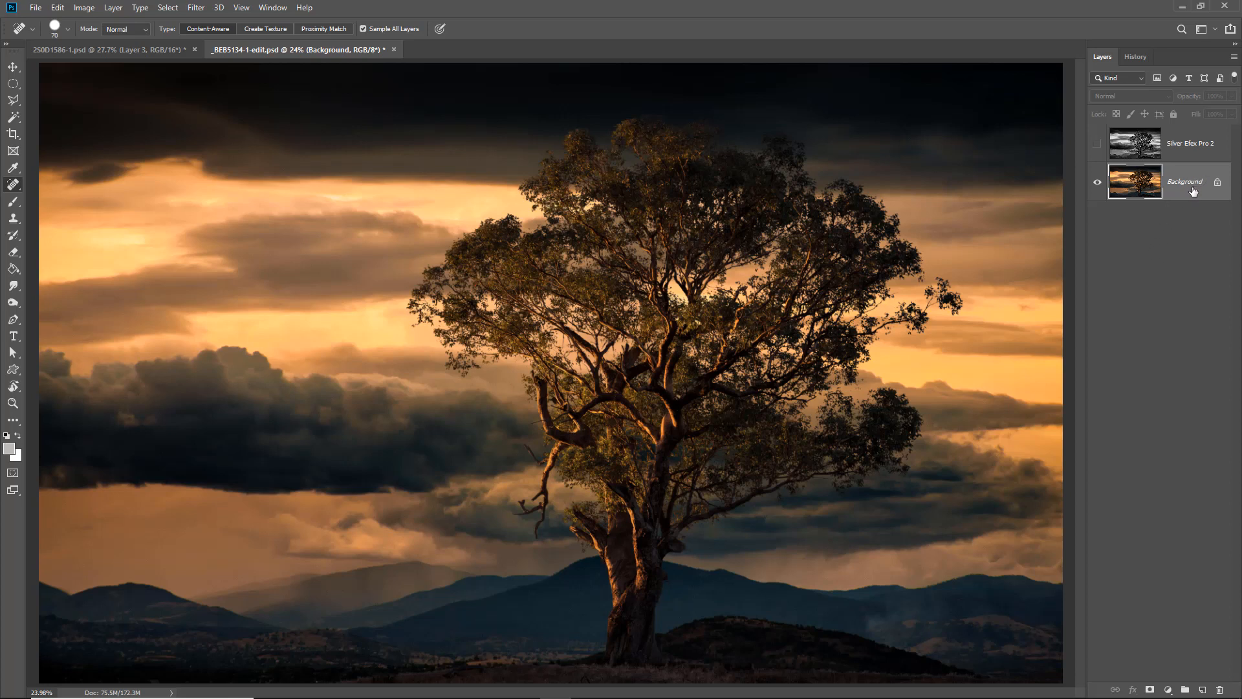
- Show the Silver Efex Pro 2 black-and-white version over the colour background in the large tree composite
{"action": "left_click", "coordinate": [1184, 147]}
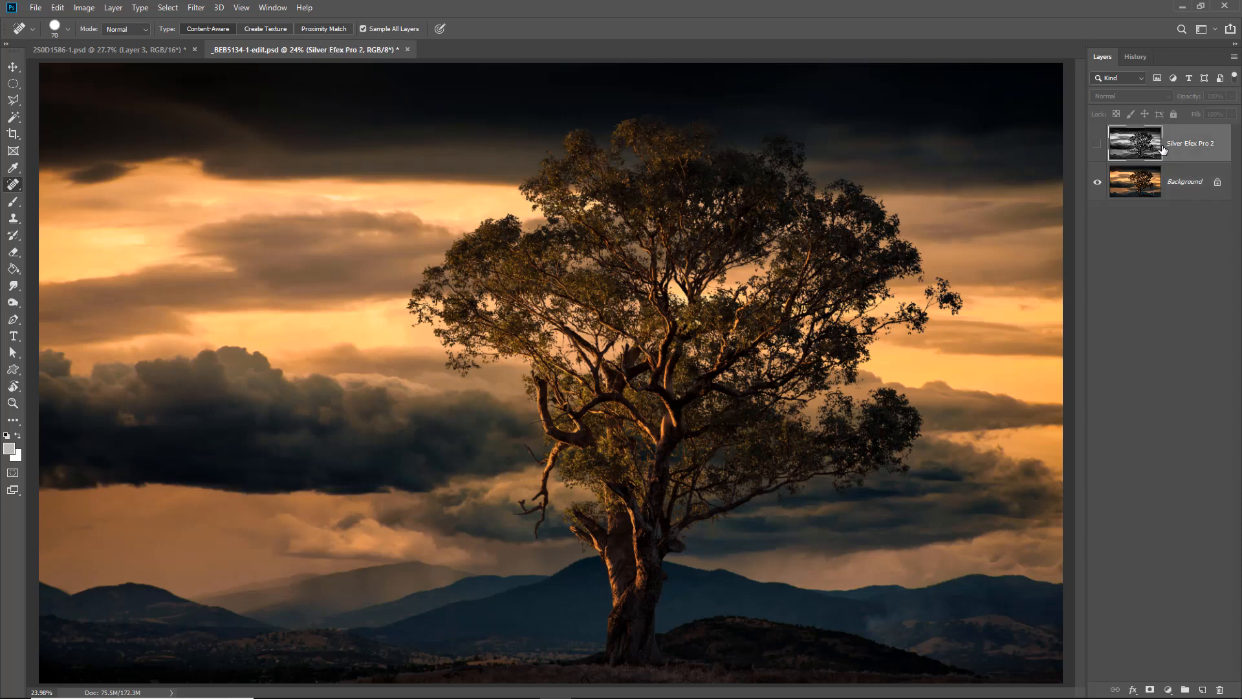
{"action": "left_click", "coordinate": [1097, 145]}
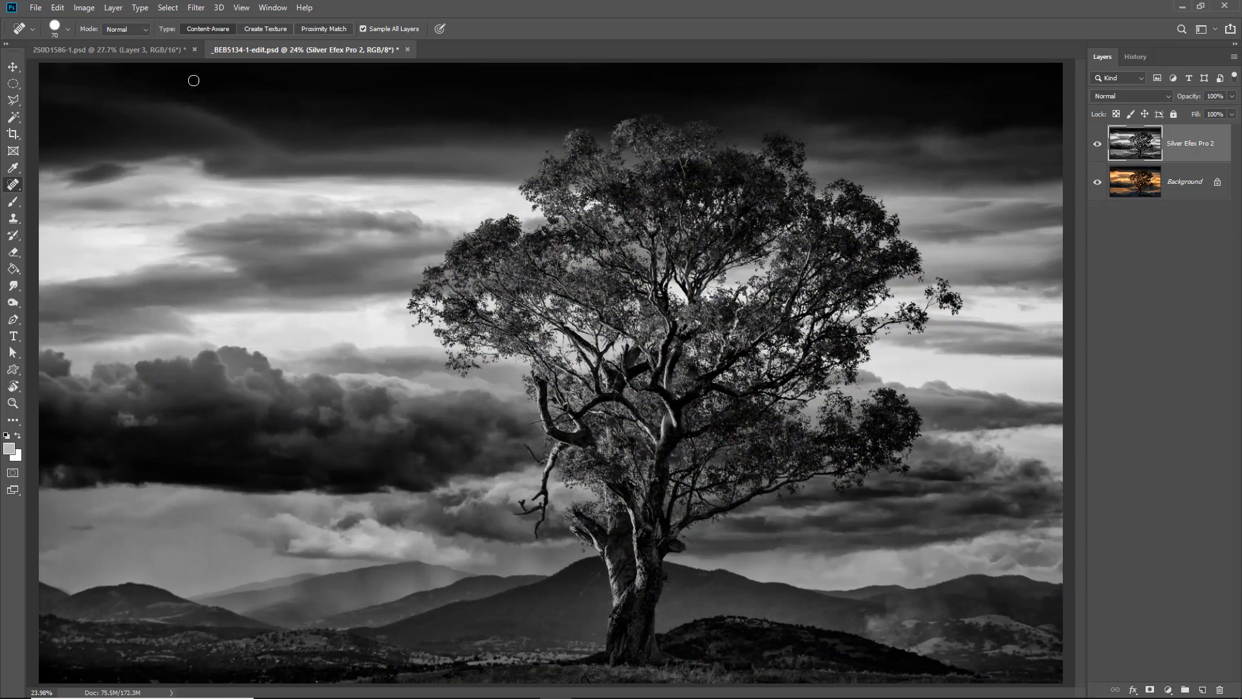
- Switch back to the silhouette document and compare its skies by showing Layer 2 and then Layer 3 above Layer 1
{"action": "left_click", "coordinate": [139, 52]}
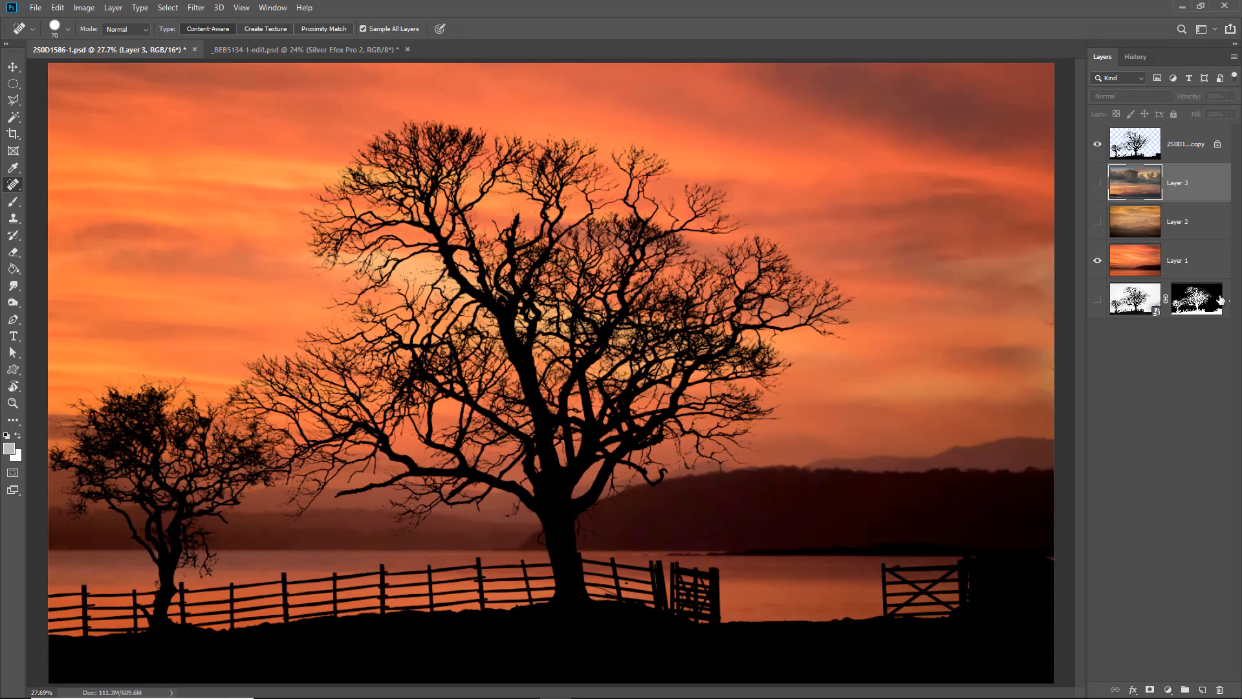
{"action": "left_click", "coordinate": [1179, 262]}
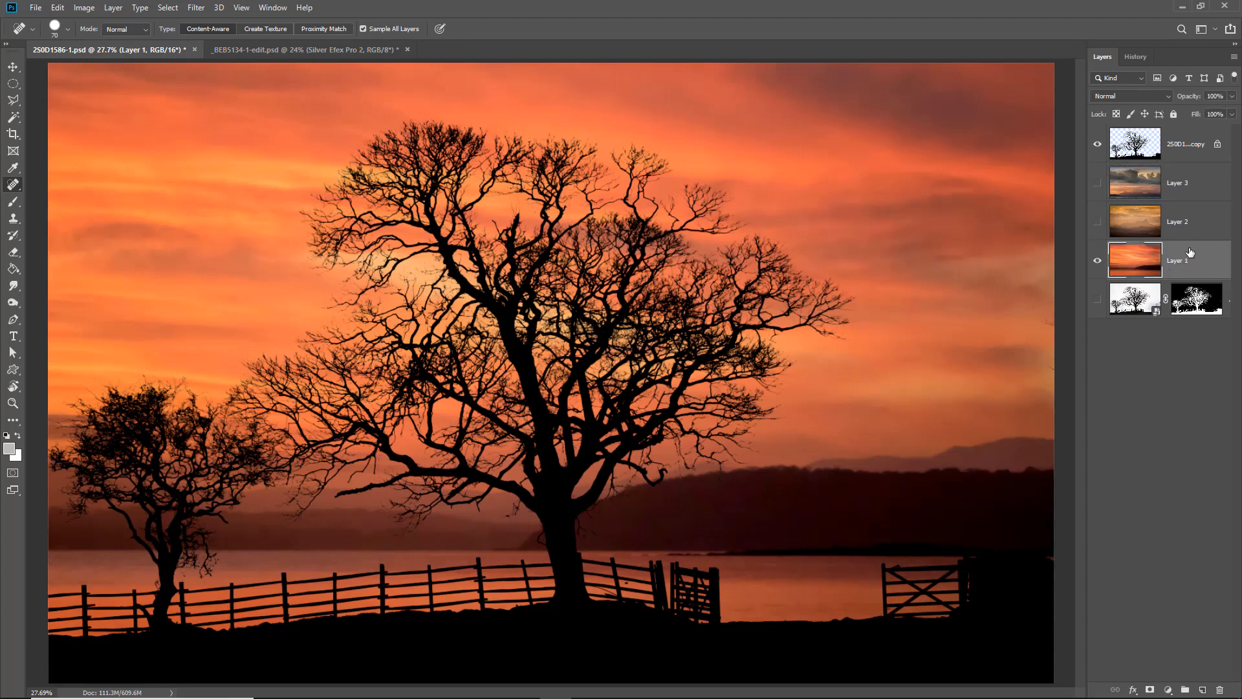
{"action": "left_click", "coordinate": [1096, 222]}
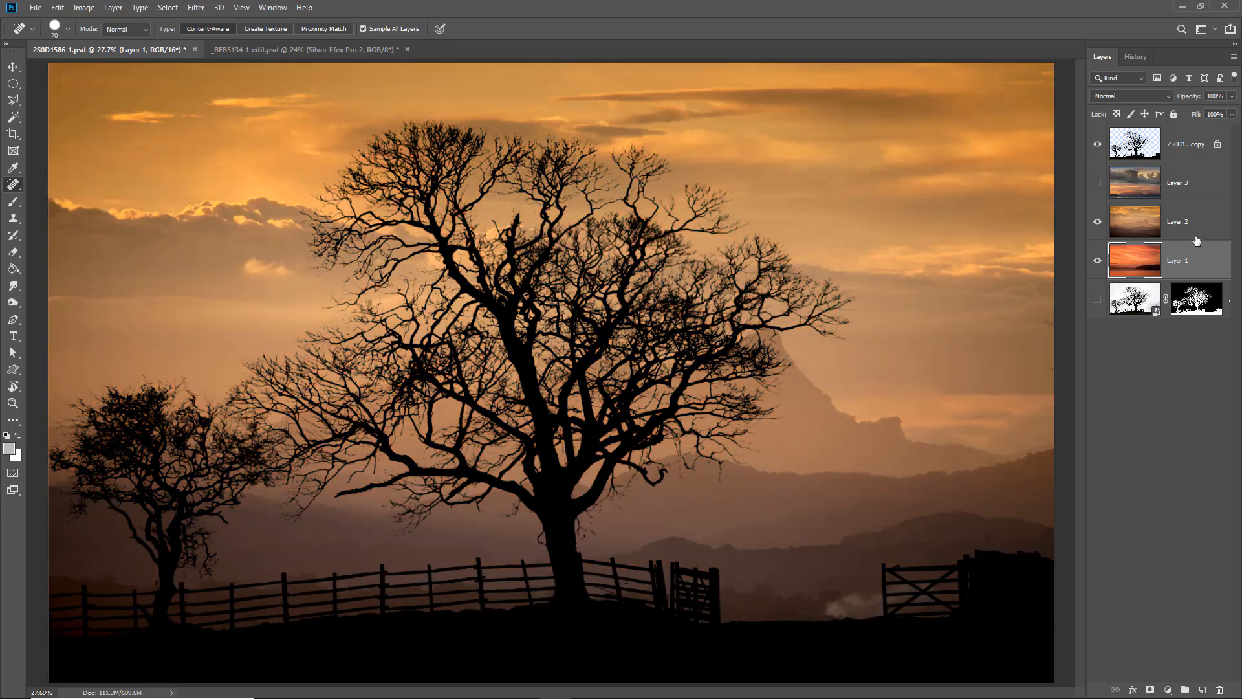
{"action": "left_click", "coordinate": [1183, 224]}
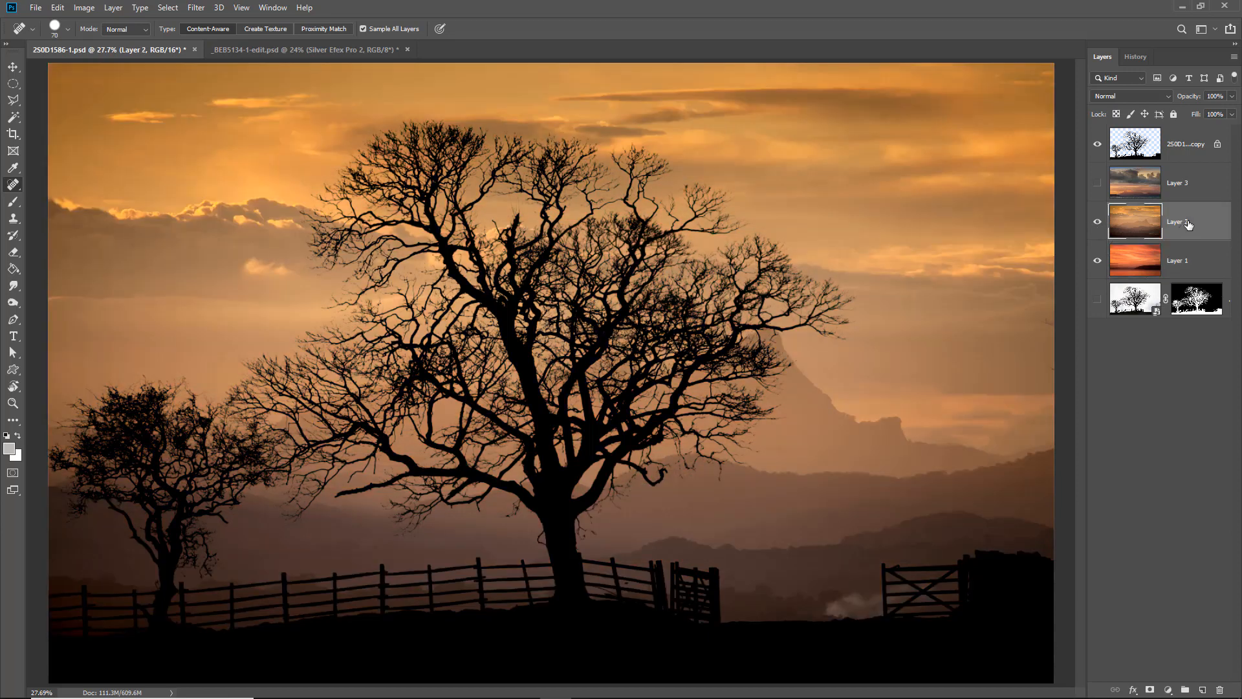
{"action": "left_click", "coordinate": [1096, 184]}
{"action": "left_click", "coordinate": [1175, 187]}
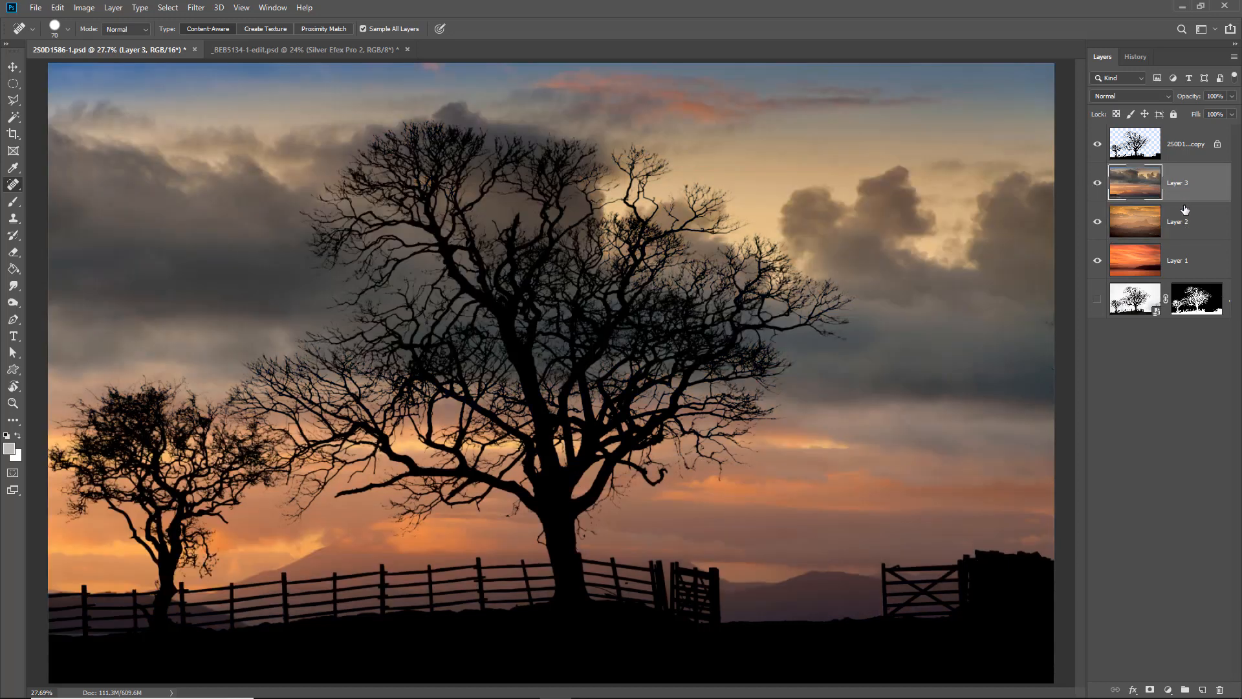